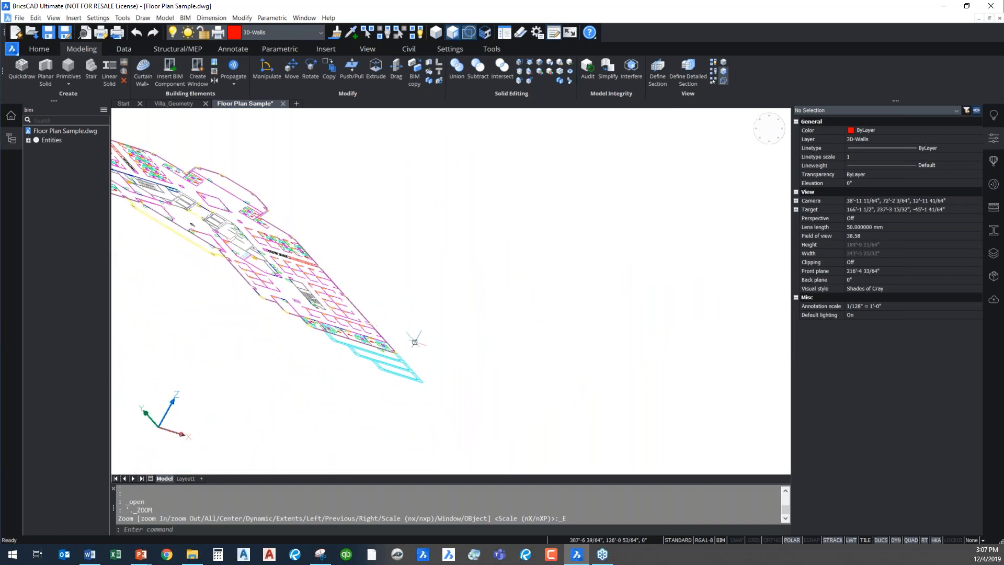
# Examine the floor plan linework in 3D, from the whole building down to the central entrance area
pyautogui.moveTo(464, 345); pyautogui.dragTo(635, 338, button='middle')
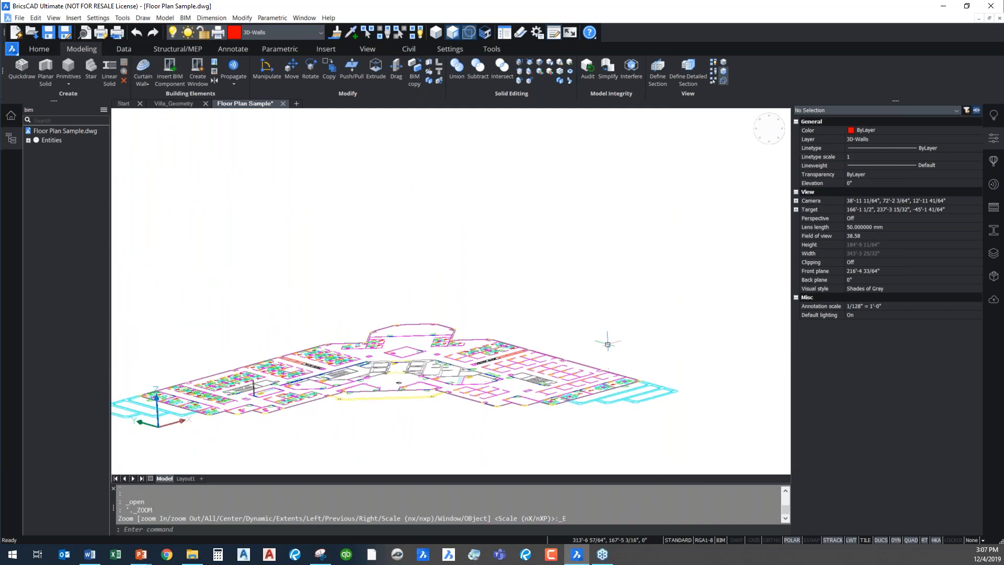
pyautogui.scroll(3, 415, 366)
pyautogui.moveTo(419, 366); pyautogui.dragTo(468, 271, button='middle')
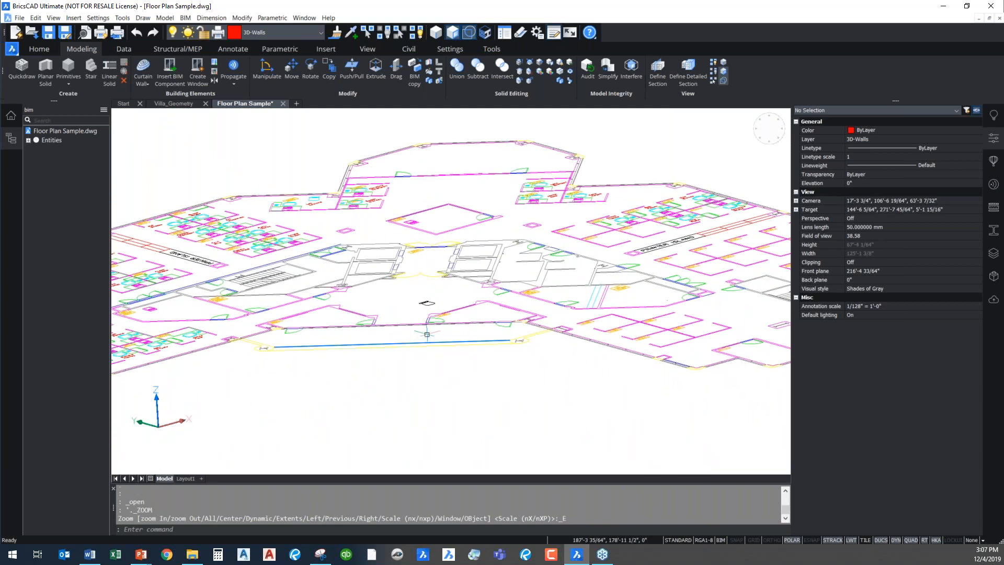
pyautogui.scroll(5, 471, 339)
pyautogui.scroll(2, 471, 339)
pyautogui.moveTo(470, 339); pyautogui.dragTo(503, 253, button='middle')
pyautogui.moveTo(538, 224); pyautogui.dragTo(449, 366, button='middle')
pyautogui.scroll(-2, 450, 366)
pyautogui.scroll(-2, 450, 366)
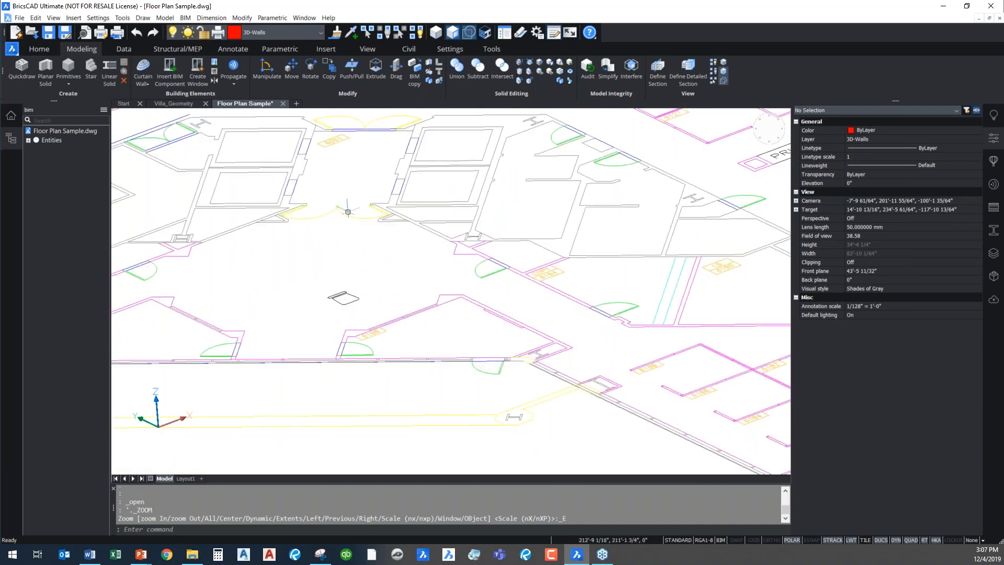
# Extrude the closed wall outline around room 6198 into a solid 10' high
pyautogui.moveTo(528, 272)
pyautogui.scroll(3, 500, 306)
pyautogui.moveTo(500, 306); pyautogui.dragTo(498, 237, button='middle')
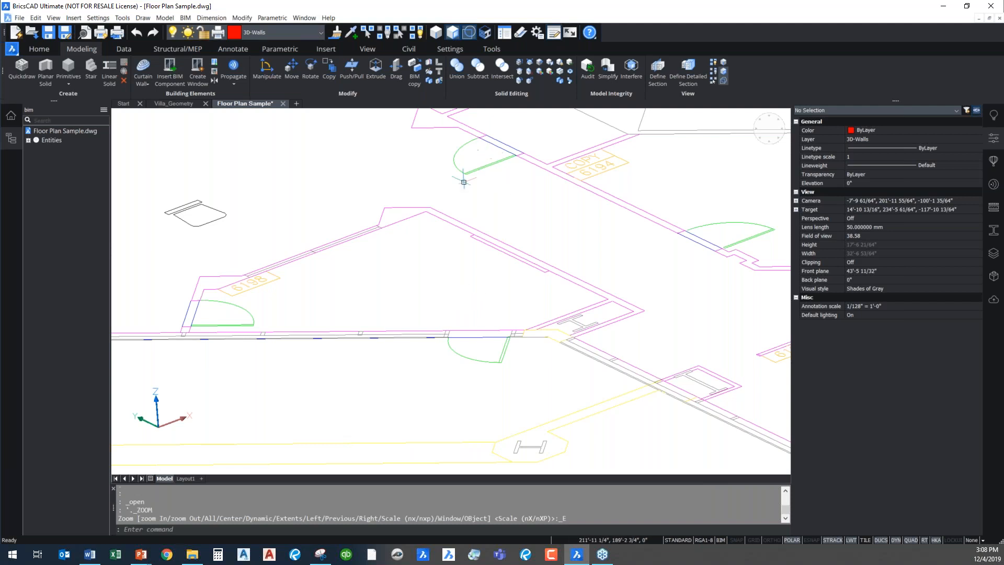
pyautogui.click(379, 77)
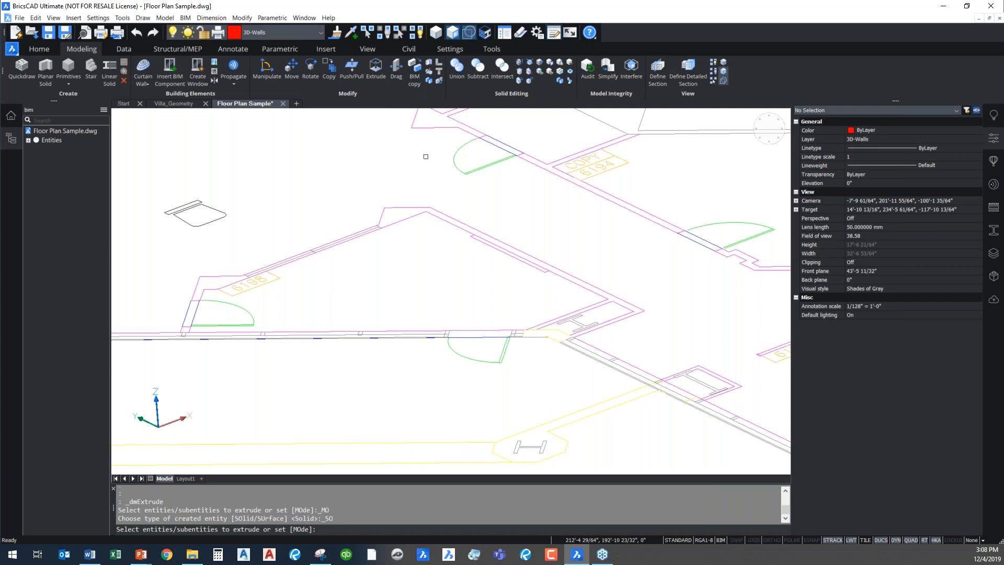
pyautogui.click(399, 216)
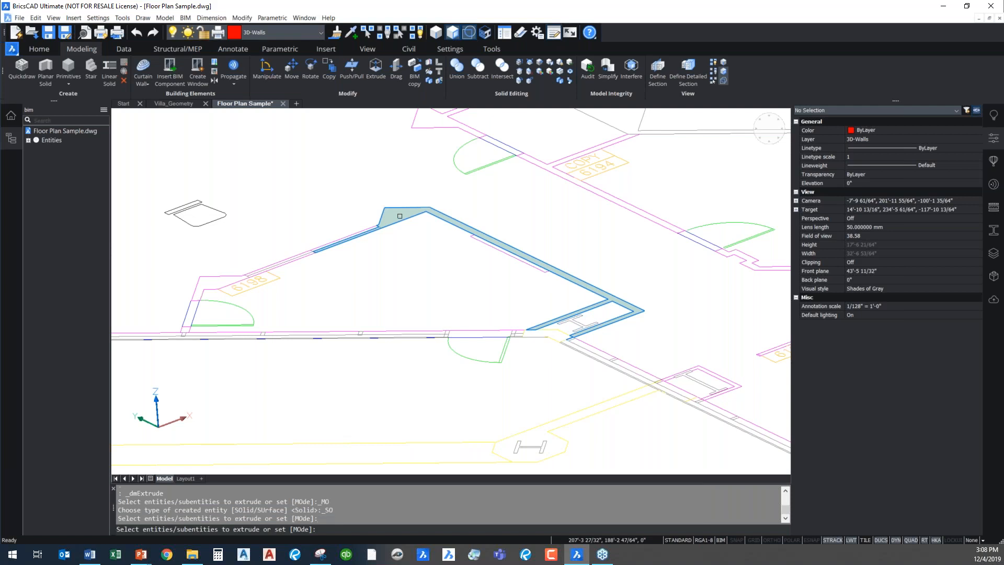
pyautogui.press('Return')
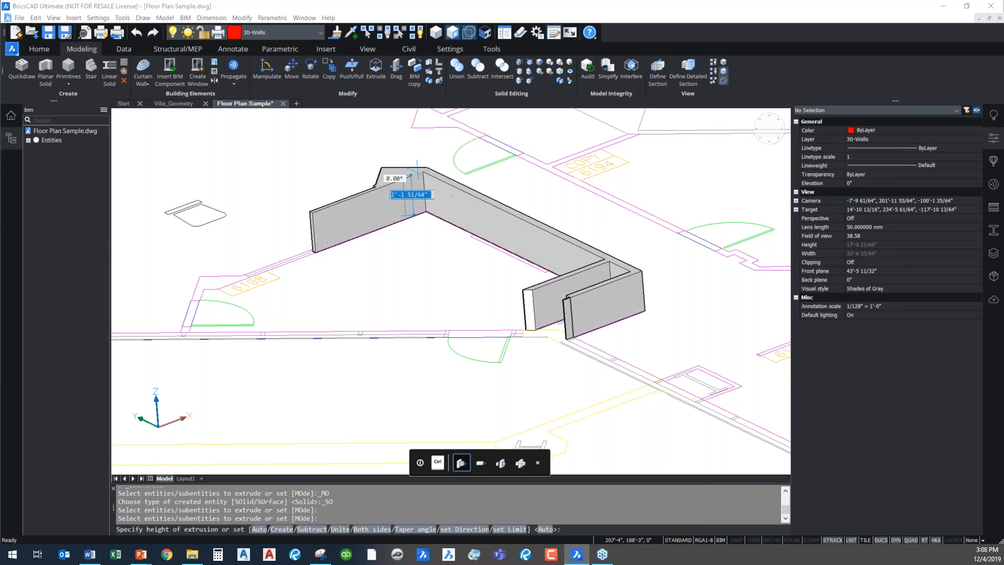
pyautogui.scroll(-2, 433, 149)
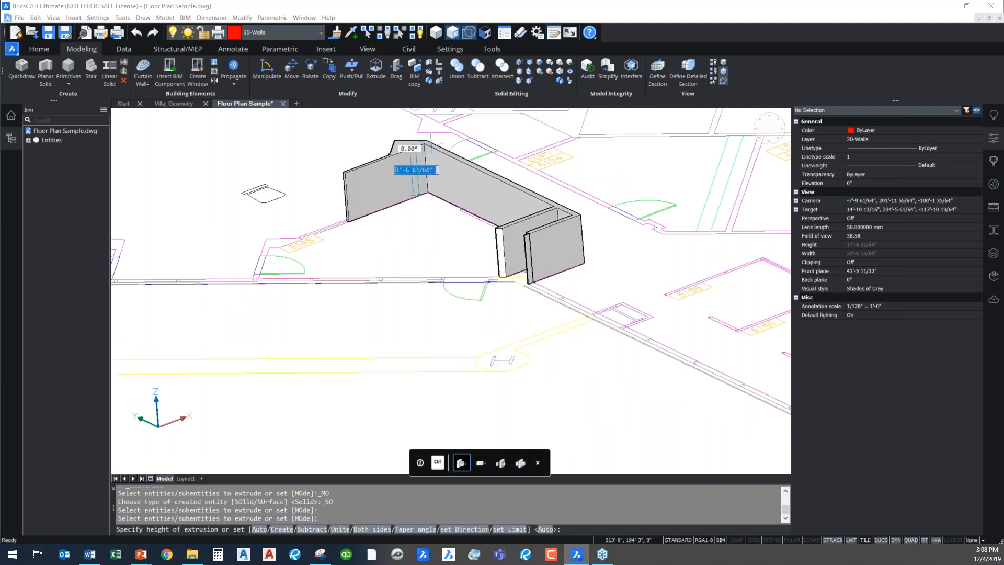
pyautogui.moveTo(431, 159); pyautogui.dragTo(434, 240, button='middle')
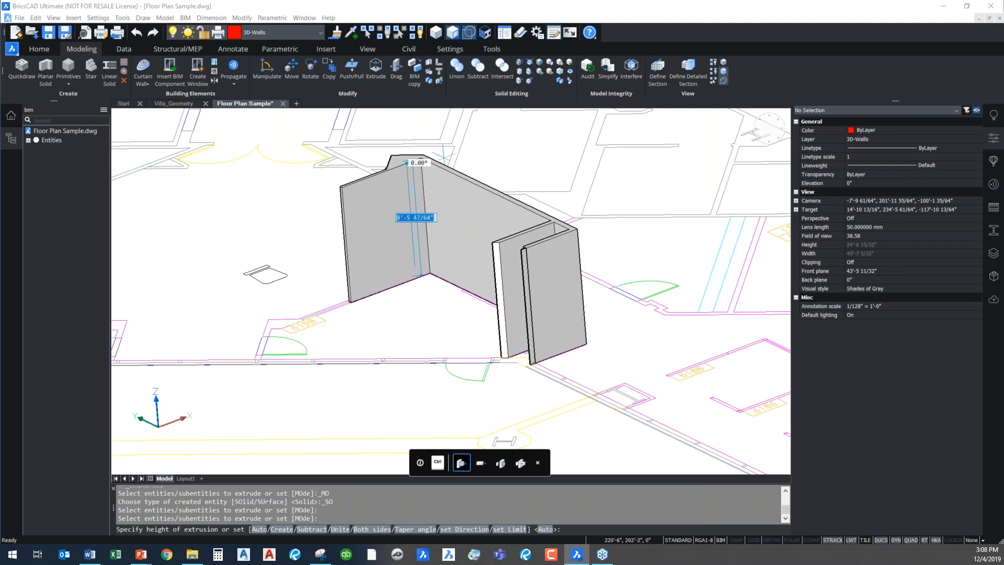
pyautogui.write("10'")
pyautogui.press('Return')
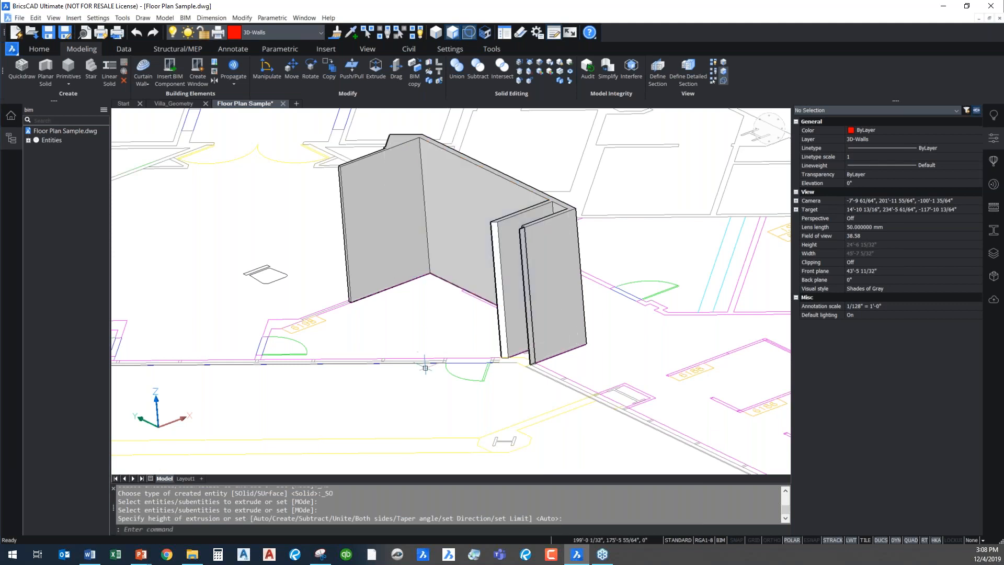
# Examine the extruded wall solid from several angles against the surrounding 2D floor plan
pyautogui.keyDown('shift'); pyautogui.moveTo(415, 392); pyautogui.dragTo(464, 391, button='middle'); pyautogui.keyUp('shift')
pyautogui.moveTo(604, 341); pyautogui.dragTo(450, 380, button='middle')
pyautogui.rightClick(544, 361)
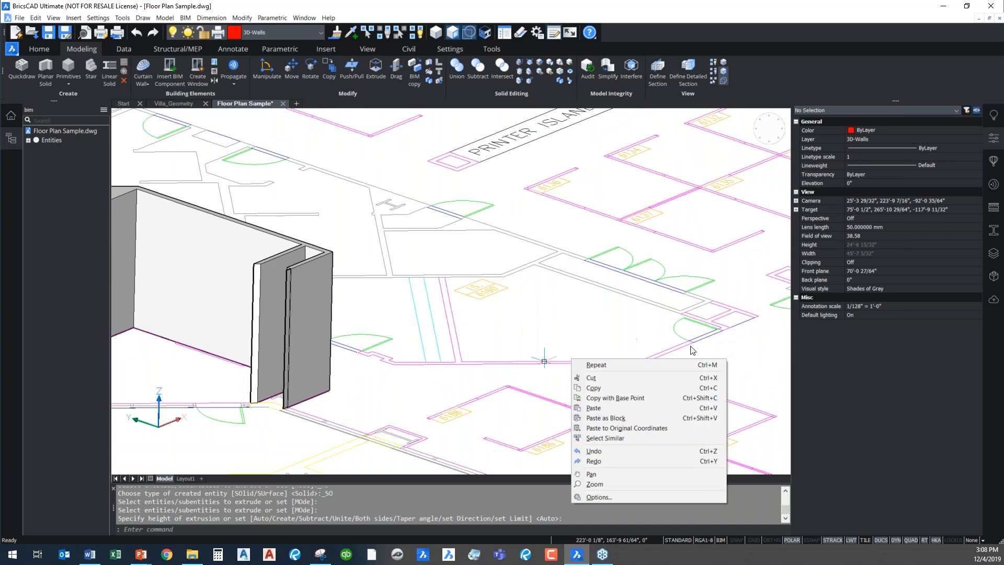
pyautogui.click(396, 376)
pyautogui.moveTo(374, 399); pyautogui.dragTo(714, 369, button='middle')
pyautogui.click(412, 384)
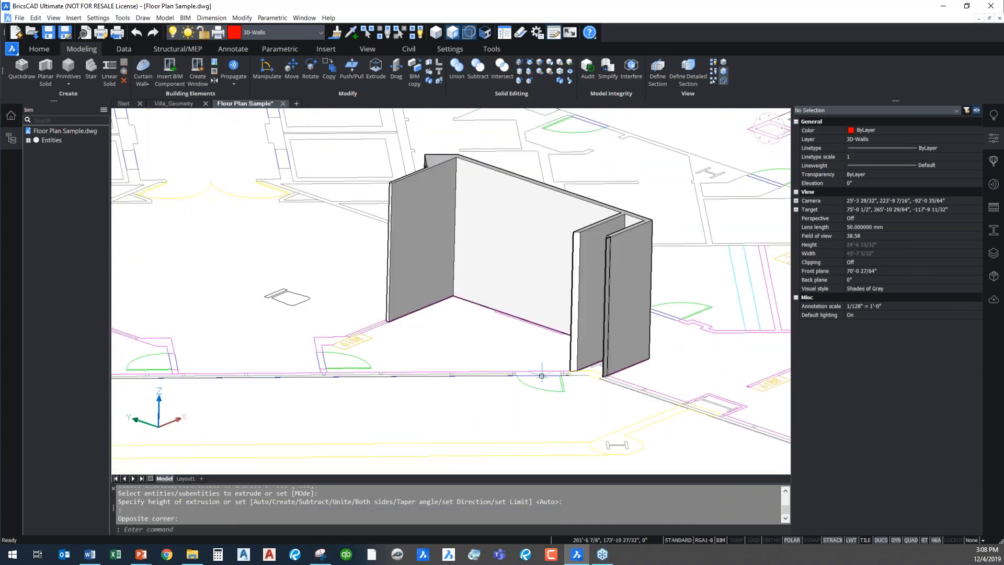
pyautogui.scroll(1, 511, 313)
pyautogui.keyDown('shift'); pyautogui.moveTo(366, 386); pyautogui.dragTo(661, 370, button='middle'); pyautogui.keyUp('shift')
pyautogui.scroll(-1, 399, 386)
pyautogui.moveTo(525, 399)
pyautogui.keyDown('shift'); pyautogui.mouseDown(button='middle')
pyautogui.moveTo(533, 378)
pyautogui.moveTo(534, 399)
pyautogui.mouseUp(button='middle'); pyautogui.keyUp('shift')
pyautogui.scroll(-2, 494, 313)
pyautogui.moveTo(495, 320); pyautogui.dragTo(481, 355, button='middle')
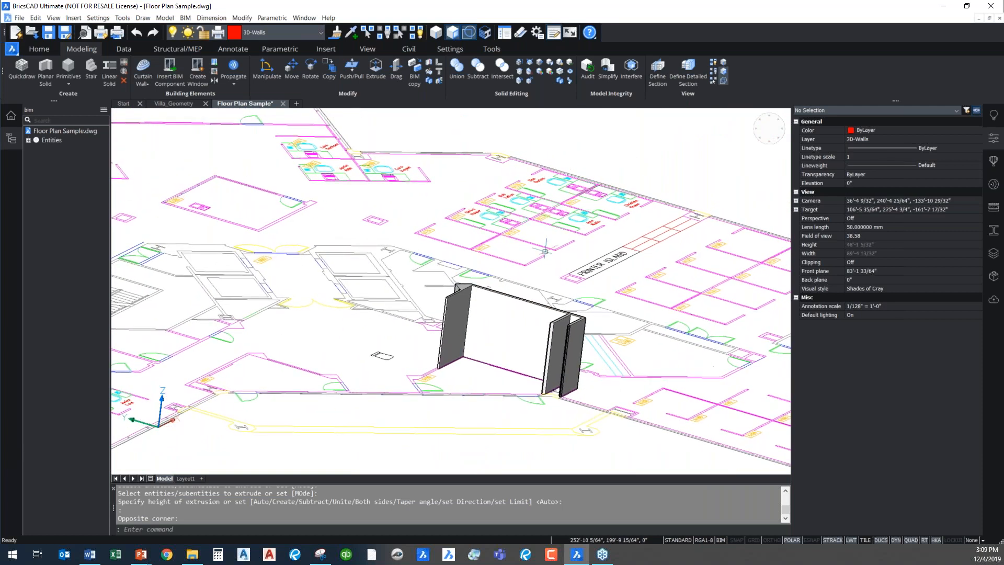
pyautogui.scroll(3, 545, 257)
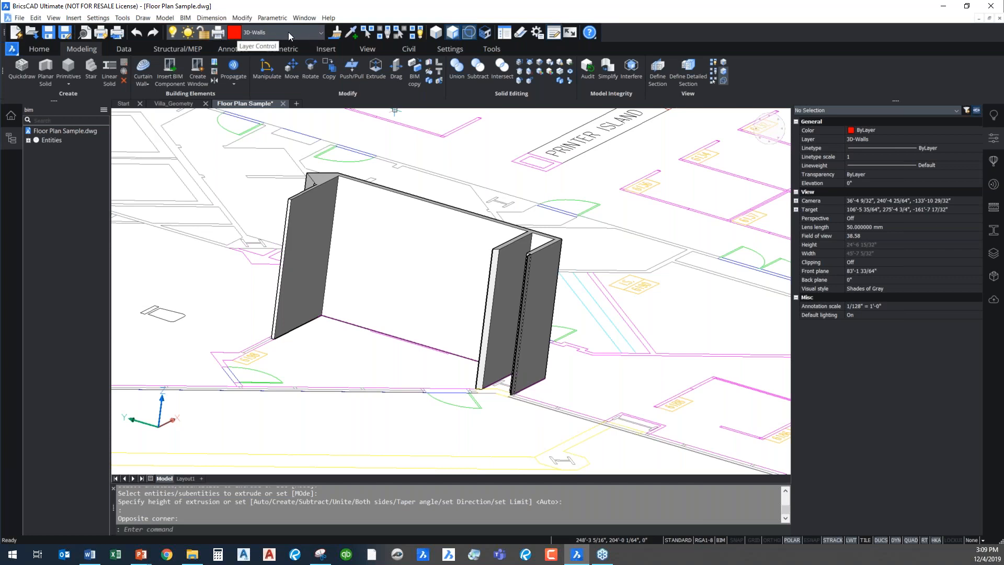
# Toggle the visibility of the 3D-Walls layer several times and leave the layer off
pyautogui.click(322, 34)
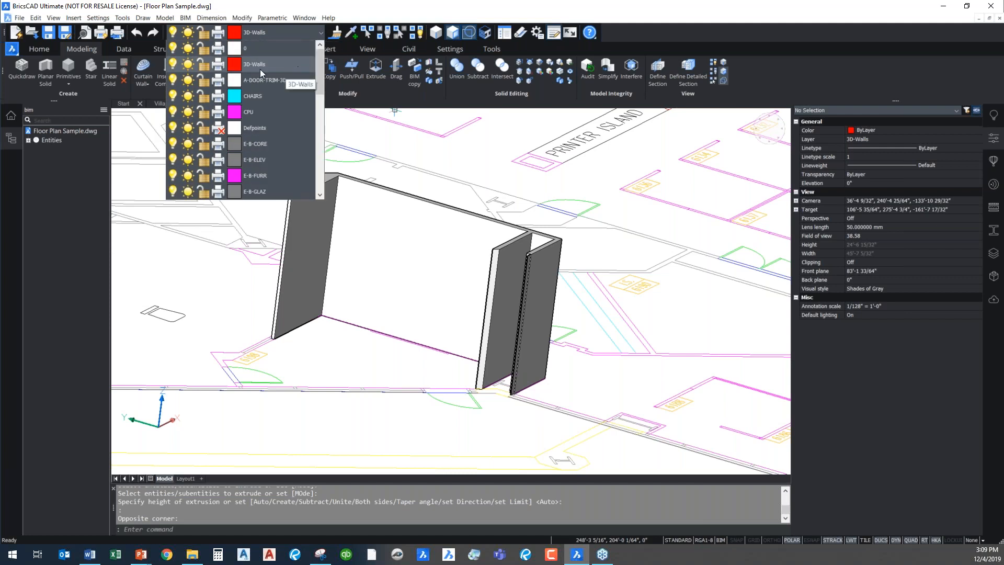
pyautogui.click(174, 64)
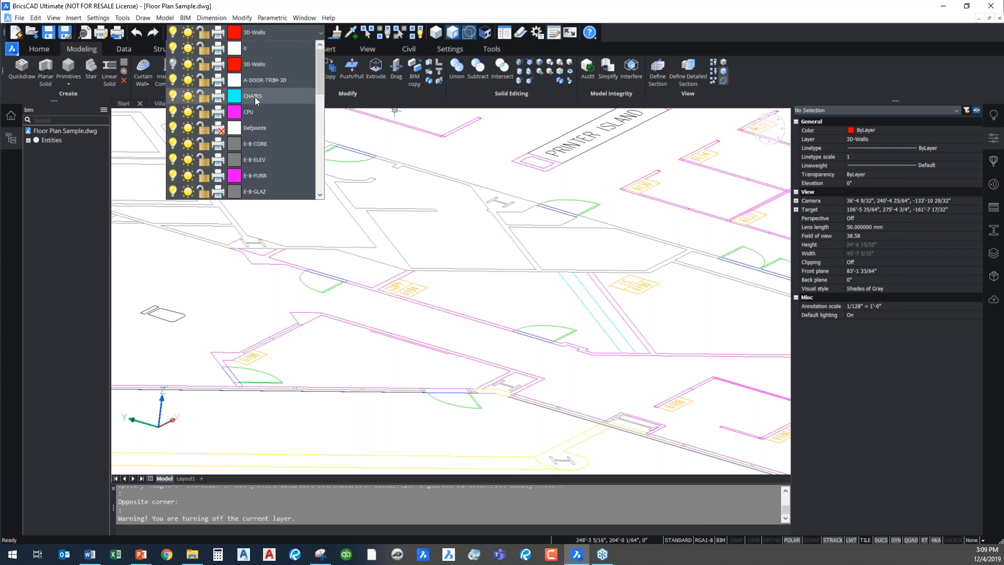
pyautogui.click(174, 64)
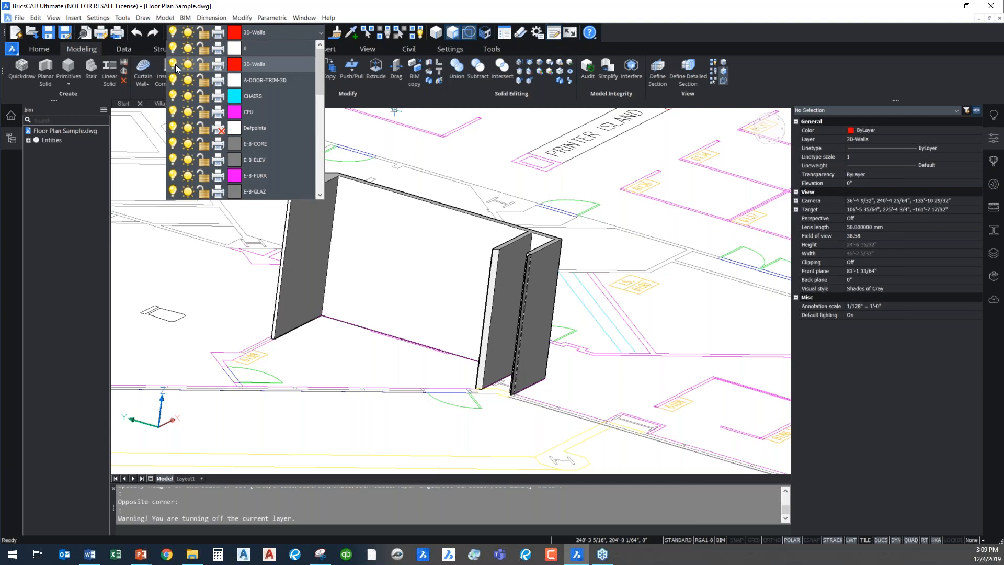
pyautogui.click(173, 64)
pyautogui.click(173, 63)
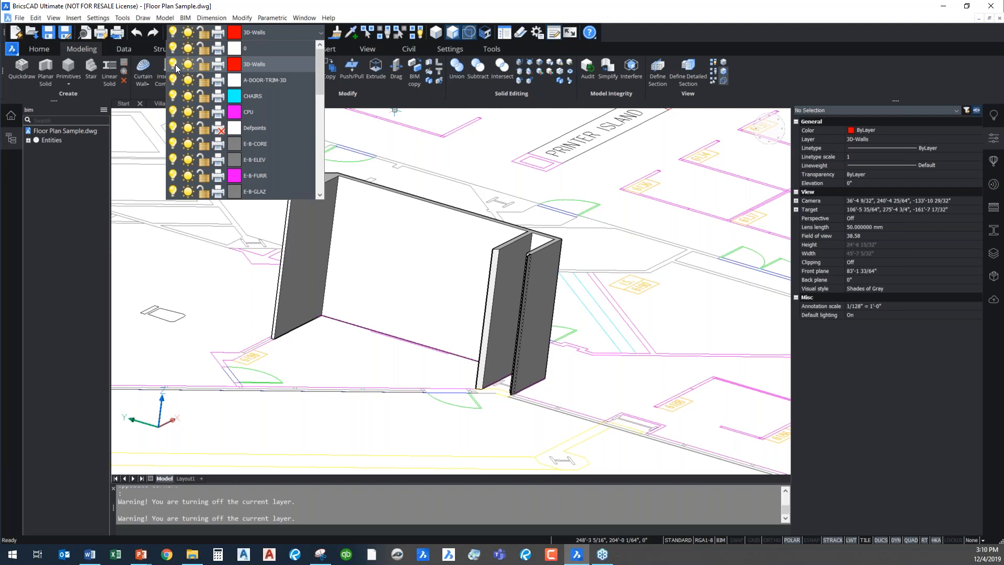
pyautogui.click(175, 65)
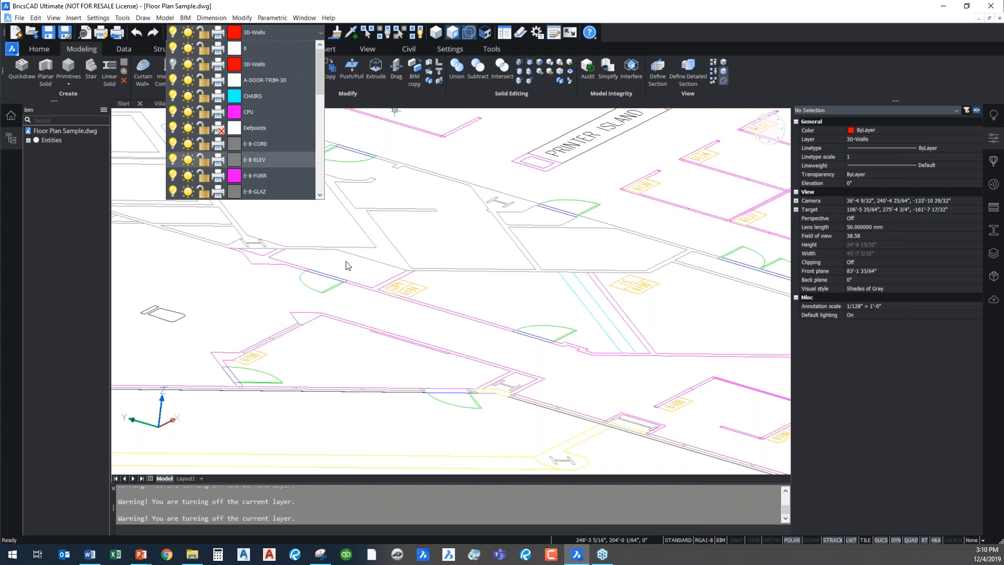
pyautogui.click(497, 226)
pyautogui.click(470, 245)
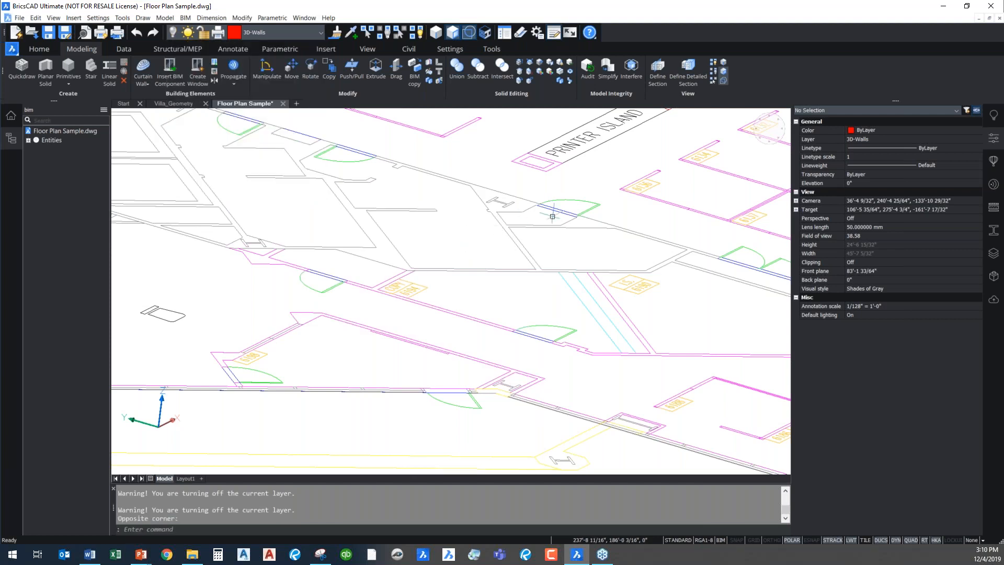
# Switch to the Top Front Left view and turn the 3D-Walls layer back on
pyautogui.click(778, 143)
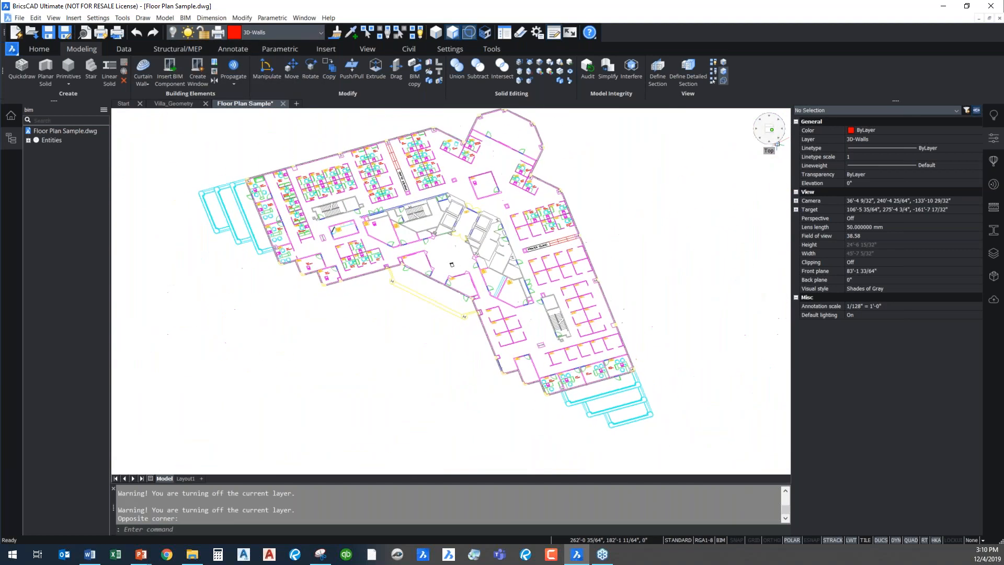
pyautogui.scroll(8, 484, 231)
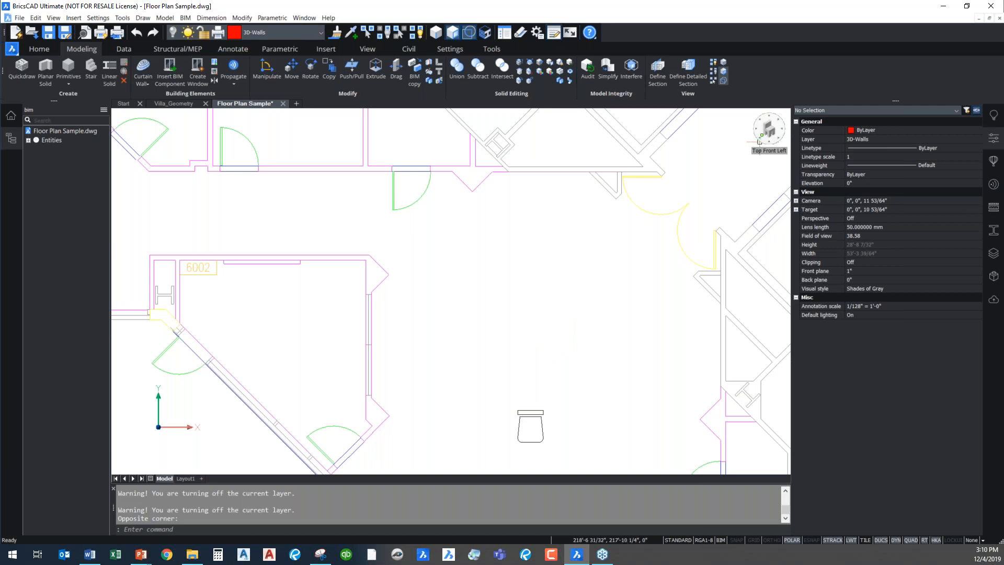
pyautogui.click(759, 141)
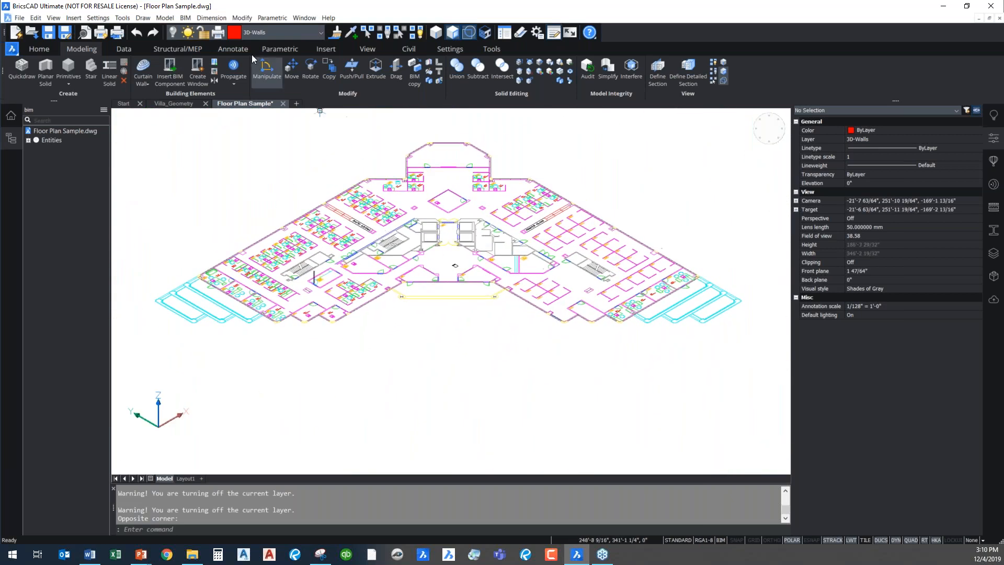
pyautogui.click(282, 36)
pyautogui.click(173, 64)
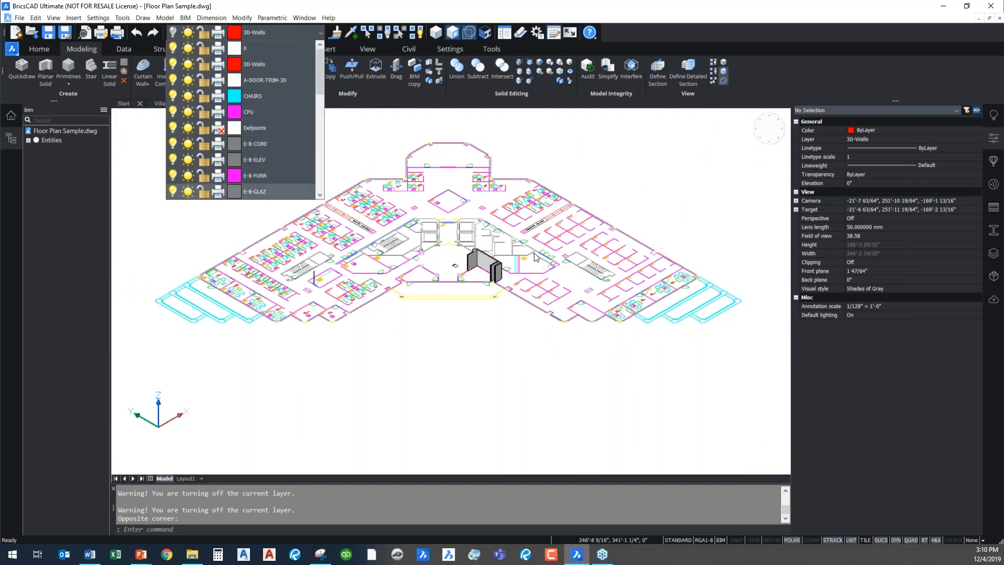
pyautogui.click(439, 323)
pyautogui.click(481, 306)
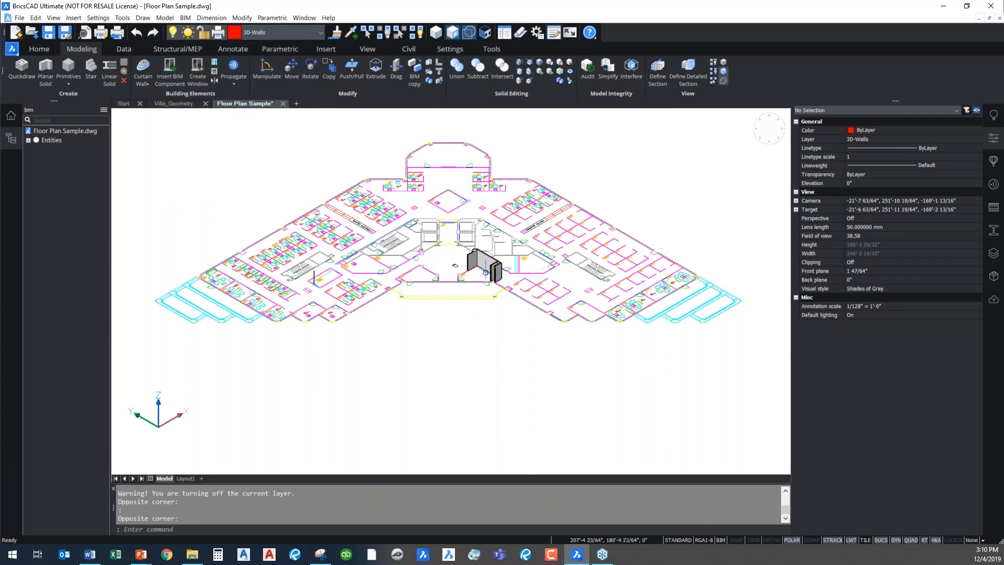
# Examine the extruded walls from a side view and clear the resulting entity selection
pyautogui.scroll(5, 486, 272)
pyautogui.keyDown('shift'); pyautogui.moveTo(387, 354); pyautogui.dragTo(433, 335, button='middle'); pyautogui.keyUp('shift')
pyautogui.keyDown('shift'); pyautogui.moveTo(524, 359); pyautogui.dragTo(724, 224, button='middle'); pyautogui.keyUp('shift')
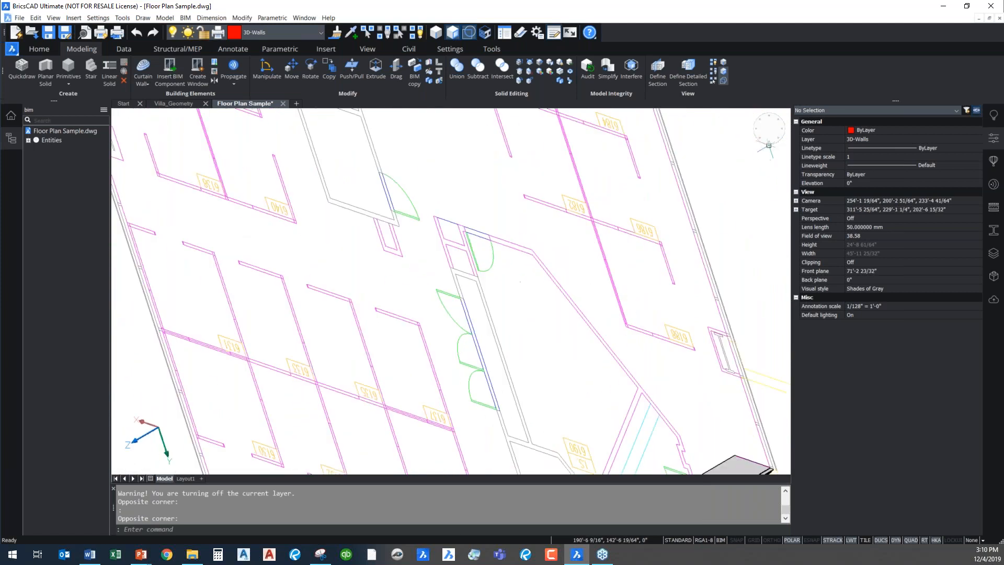
pyautogui.click(769, 151)
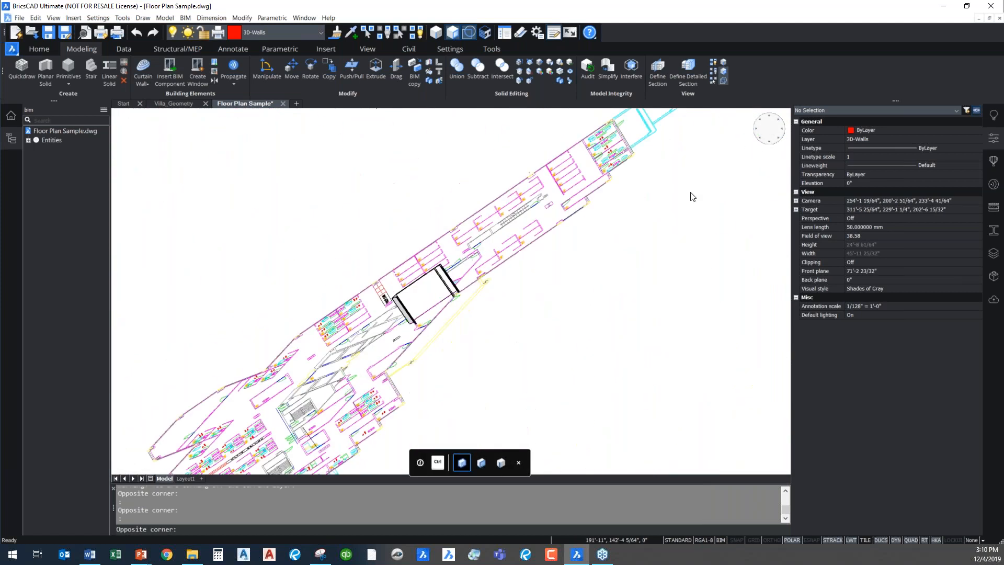
pyautogui.click(437, 341)
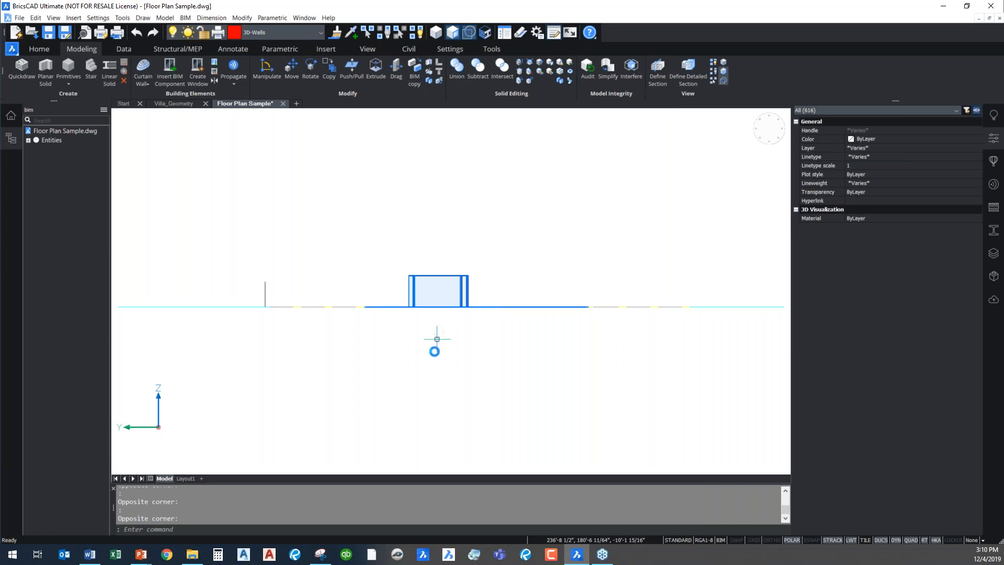
pyautogui.keyDown('shift'); pyautogui.moveTo(433, 325); pyautogui.dragTo(442, 293, button='middle'); pyautogui.keyUp('shift')
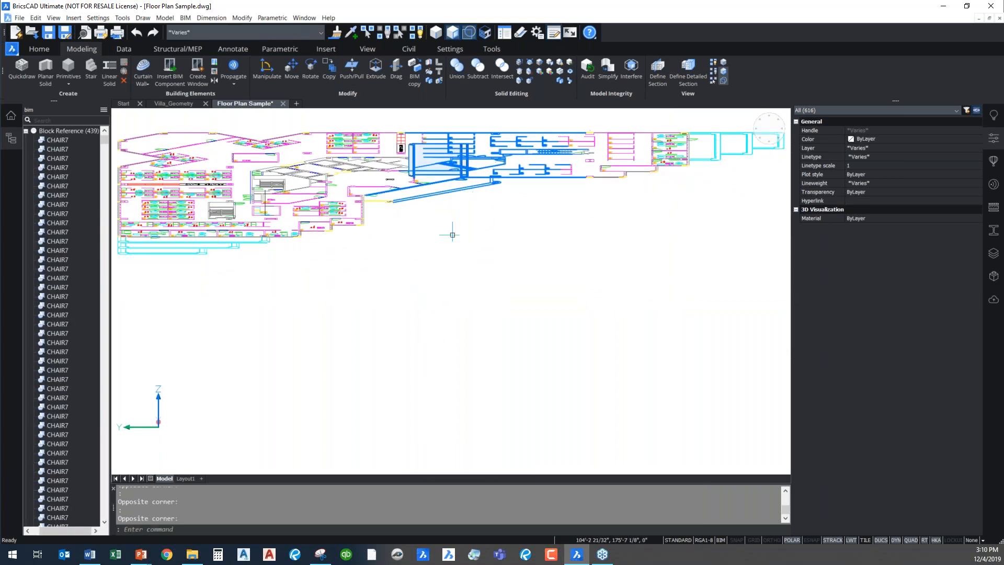
pyautogui.press('Escape')
# Examine the extruded wall solid up close from low and raised viewing angles, ending with its top faces in view
pyautogui.scroll(6, 461, 202)
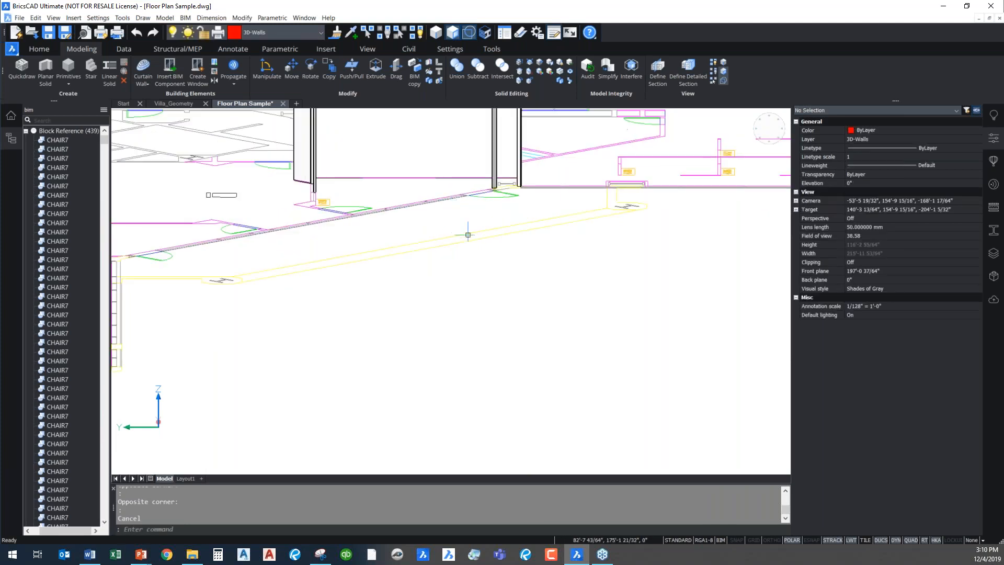
pyautogui.moveTo(460, 299); pyautogui.dragTo(422, 416, button='middle')
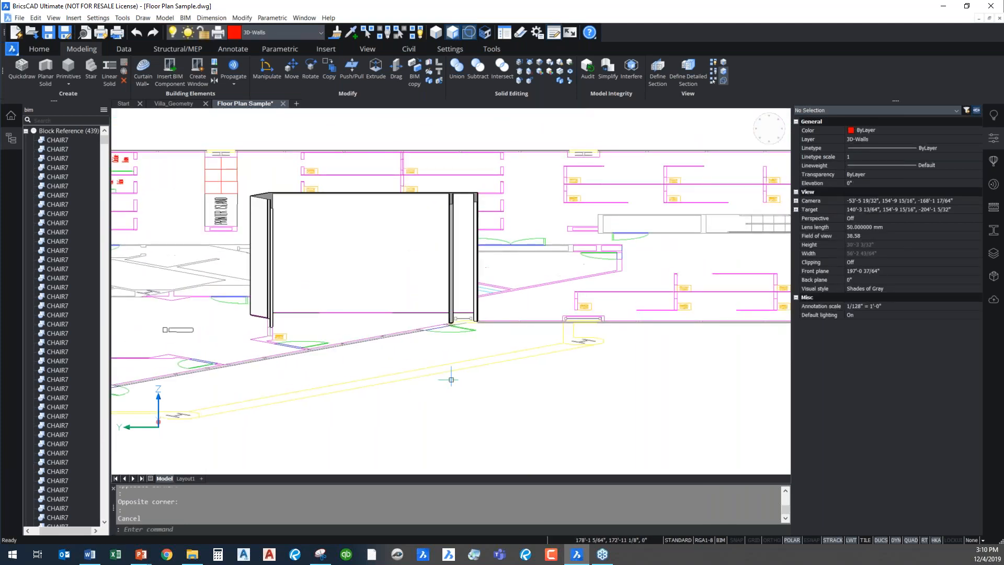
pyautogui.keyDown('shift'); pyautogui.moveTo(474, 382); pyautogui.dragTo(450, 272, button='middle'); pyautogui.keyUp('shift')
pyautogui.keyDown('shift'); pyautogui.moveTo(430, 239); pyautogui.dragTo(436, 271, button='middle'); pyautogui.keyUp('shift')
pyautogui.moveTo(459, 196); pyautogui.dragTo(423, 306, button='middle')
pyautogui.scroll(4, 430, 223)
pyautogui.scroll(-2, 518, 282)
pyautogui.moveTo(518, 283); pyautogui.dragTo(533, 219, button='middle')
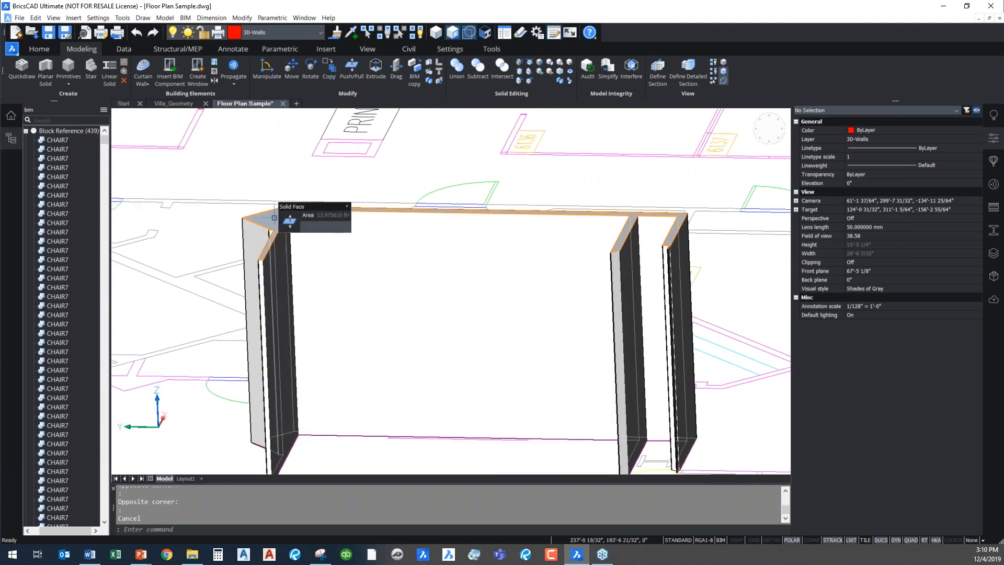
# Try to lower the walls' top face with Push/Pull
pyautogui.click(274, 218)
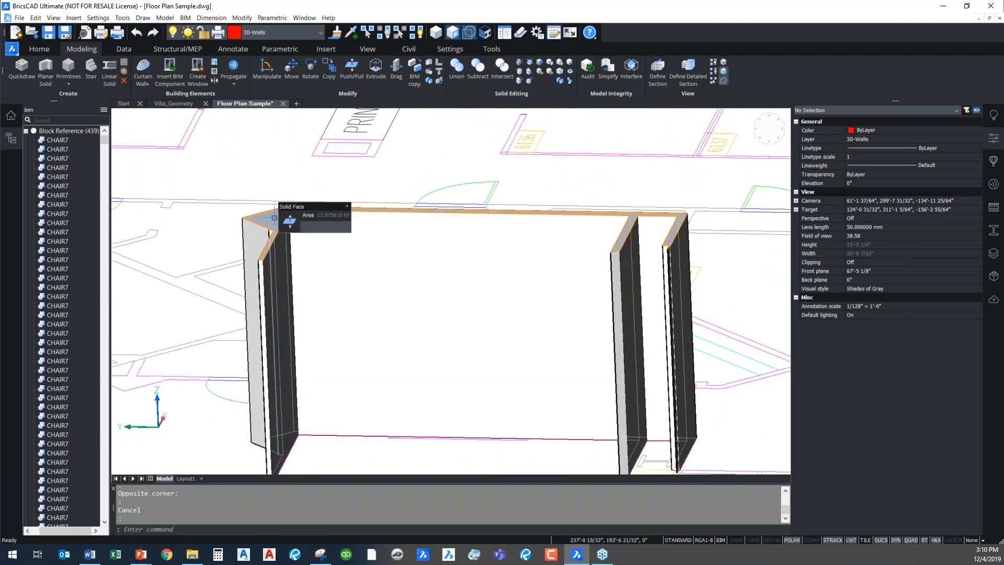
pyautogui.moveTo(292, 225)
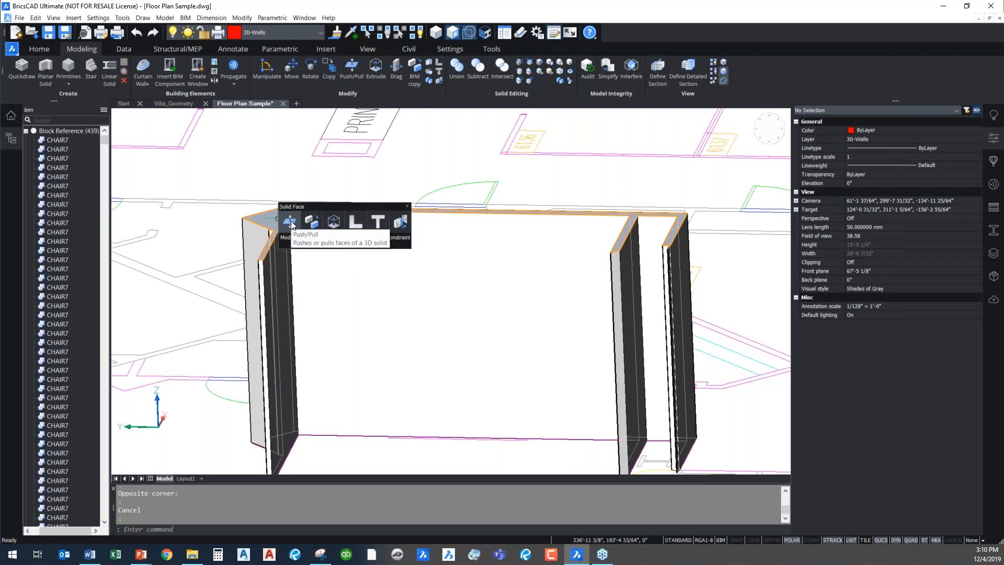
pyautogui.click(290, 222)
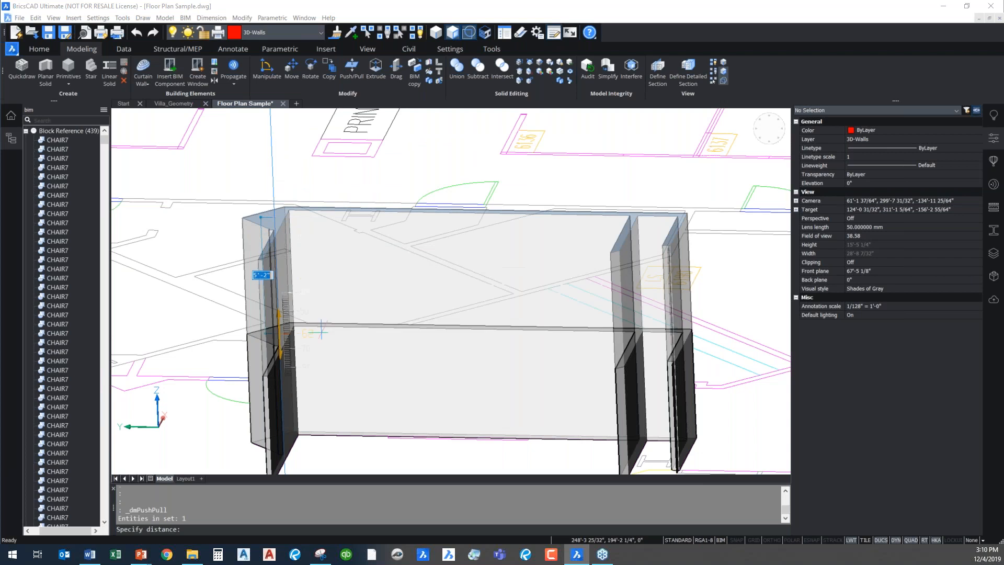
pyautogui.press('Escape')
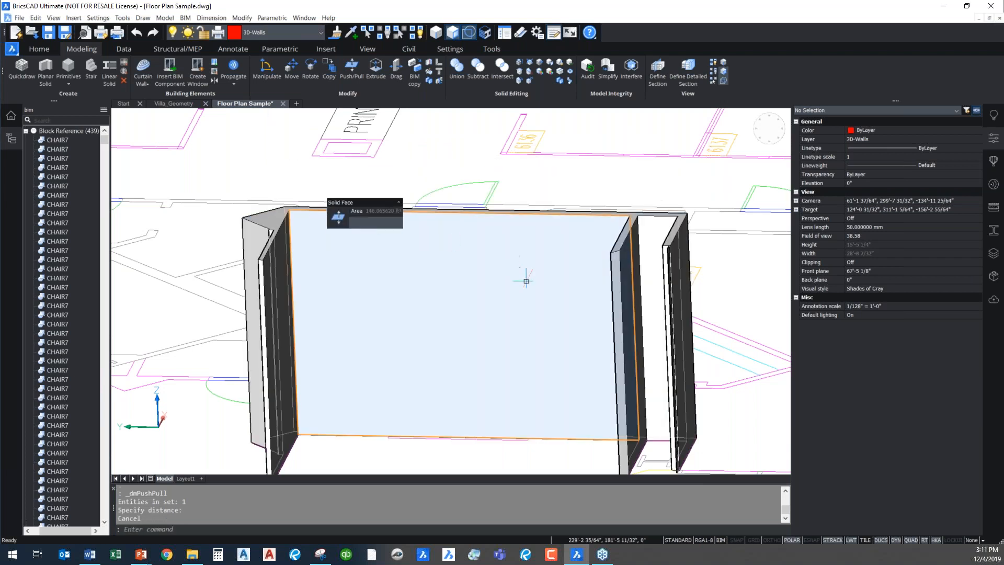
# Try to thicken the end wall by pulling its outer face outward with Push/Pull
pyautogui.moveTo(526, 325); pyautogui.dragTo(360, 278, button='middle')
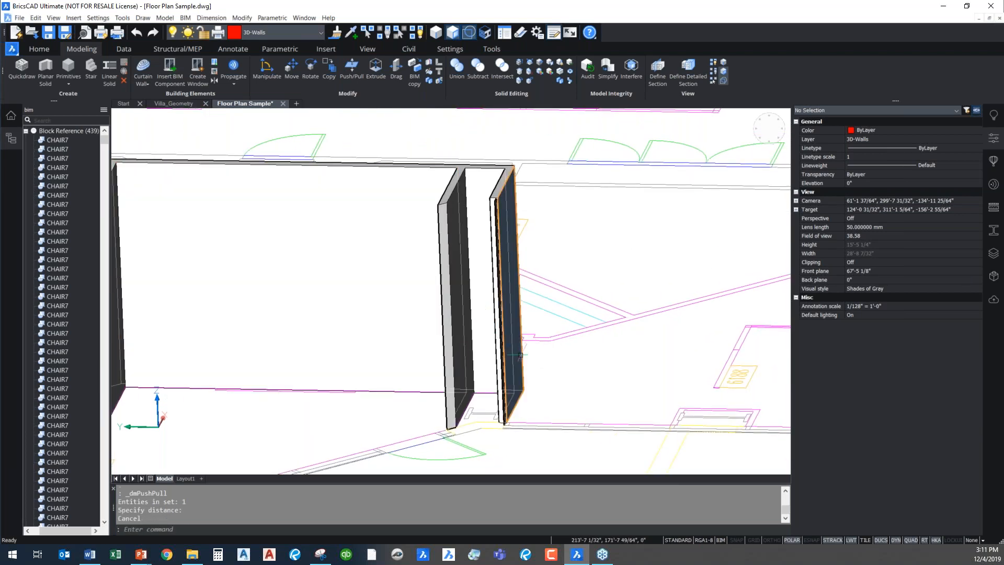
pyautogui.press('Escape')
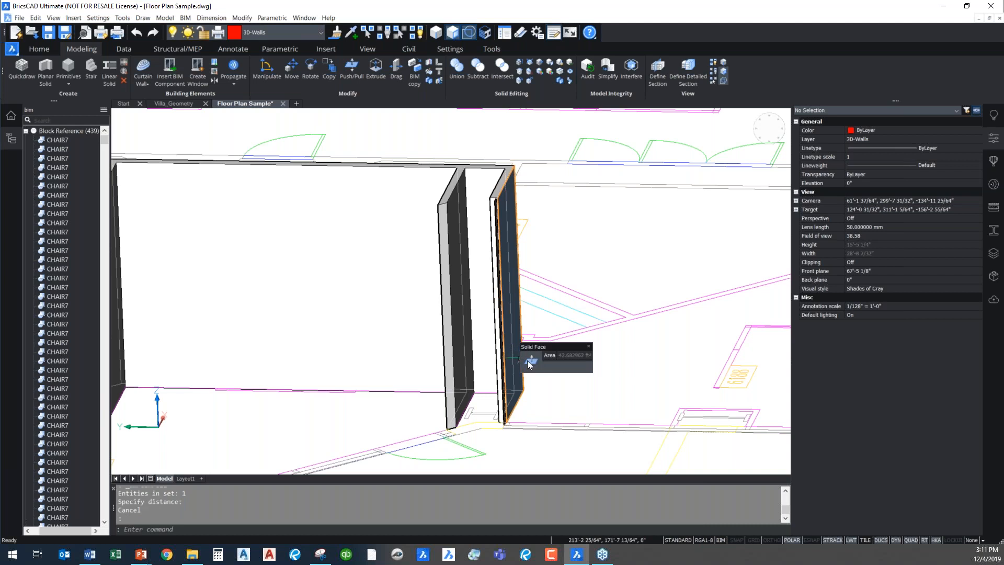
pyautogui.click(530, 360)
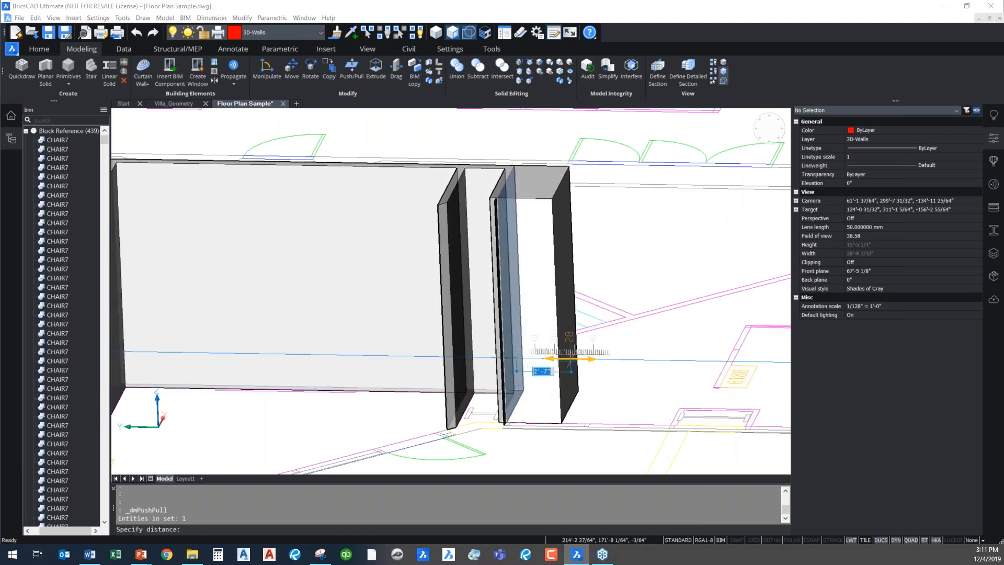
pyautogui.press('Escape')
# Select the vertical edges at the free end of the side wall and inspect the solid edge tools, including Rotate, then clear the selection
pyautogui.scroll(-3, 443, 411)
pyautogui.scroll(-1, 450, 398)
pyautogui.moveTo(449, 398)
pyautogui.mouseDown(button='middle')
pyautogui.moveTo(507, 315)
pyautogui.moveTo(421, 408)
pyautogui.moveTo(437, 396)
pyautogui.mouseUp(button='middle')
pyautogui.moveTo(594, 297); pyautogui.dragTo(251, 336, button='middle')
pyautogui.scroll(1, 282, 295)
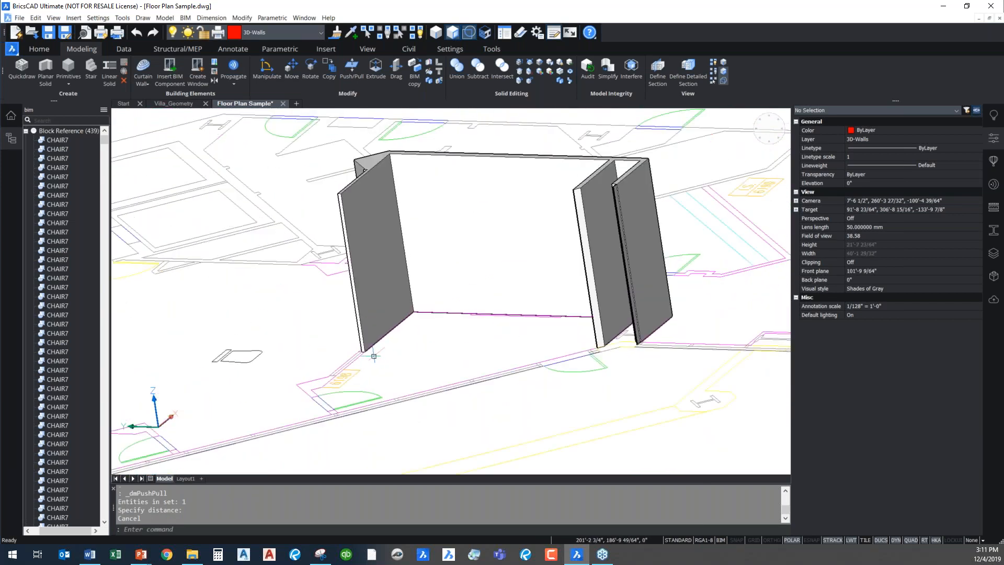
pyautogui.click(359, 332)
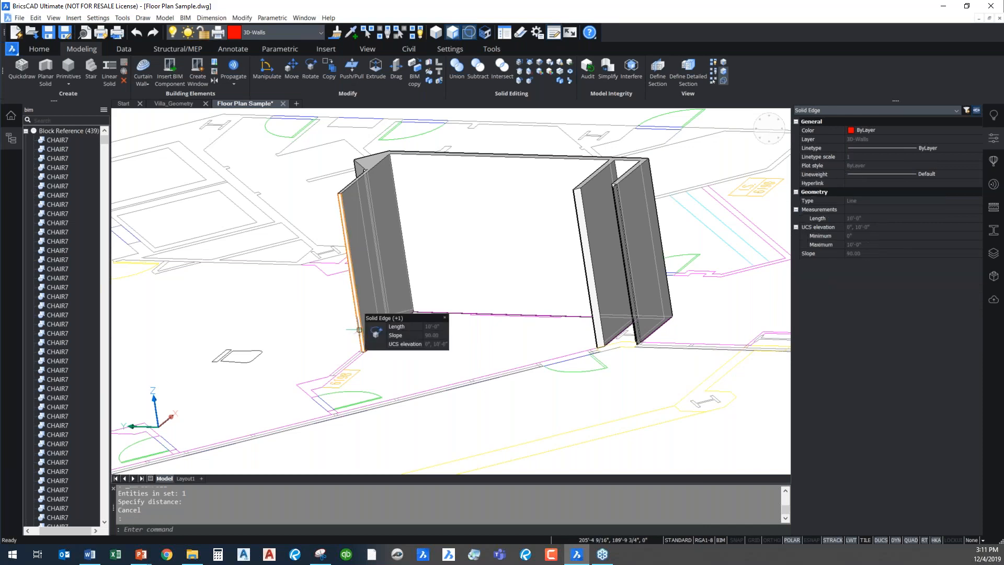
pyautogui.scroll(1, 359, 329)
pyautogui.click(360, 322)
pyautogui.moveTo(378, 331)
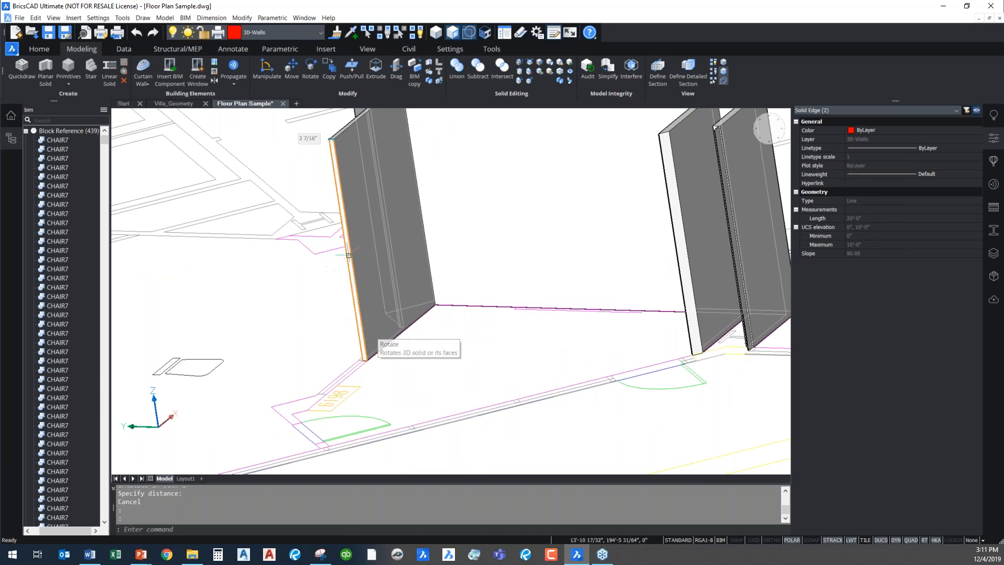
pyautogui.press('Escape')
# Locate room 6100 on the 2D floor plan, frame it closely and hide the drawing structure list
pyautogui.scroll(-4, 450, 288)
pyautogui.scroll(-2, 476, 291)
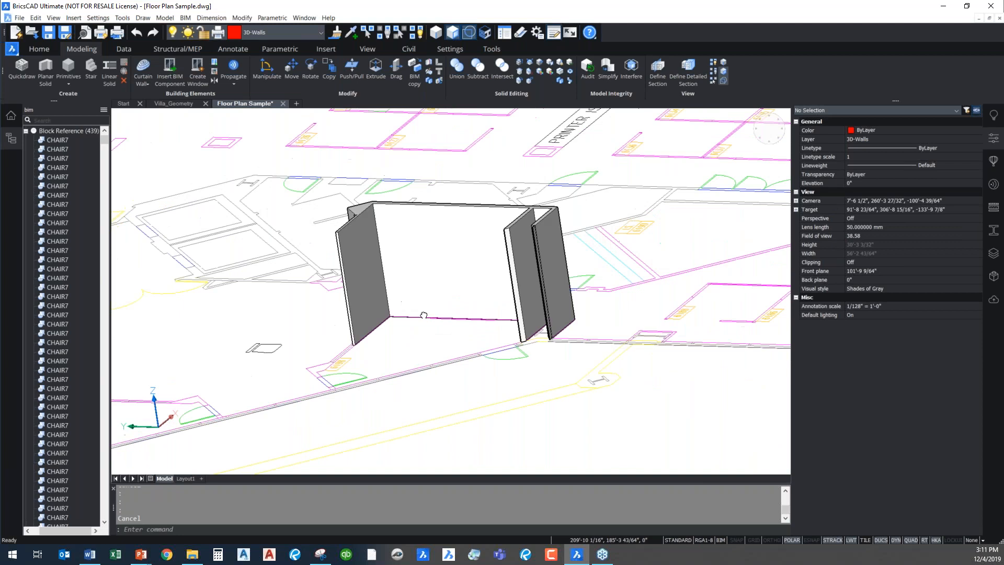
pyautogui.scroll(-1, 449, 318)
pyautogui.scroll(-4, 510, 272)
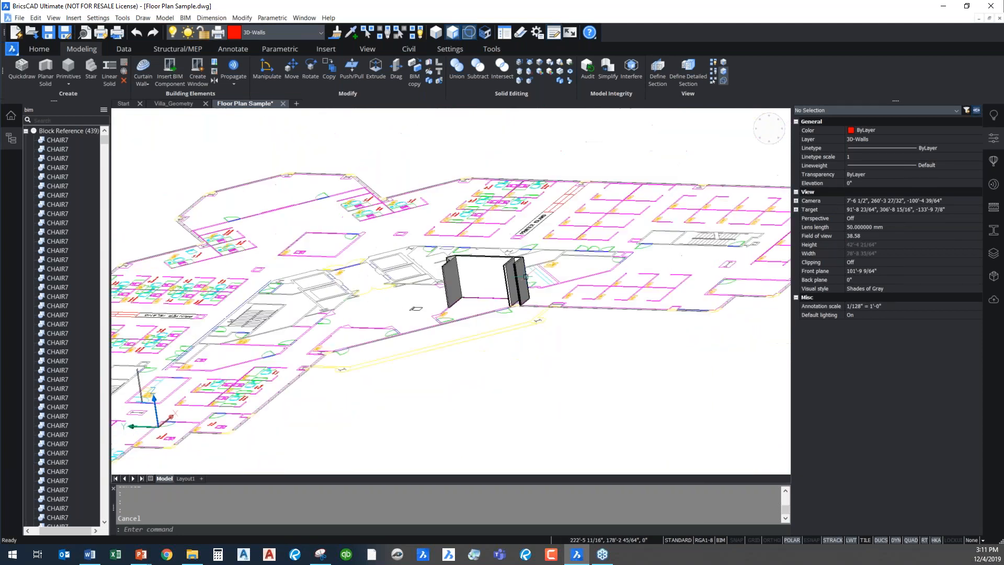
pyautogui.keyDown('shift'); pyautogui.moveTo(610, 354); pyautogui.dragTo(621, 383, button='middle'); pyautogui.keyUp('shift')
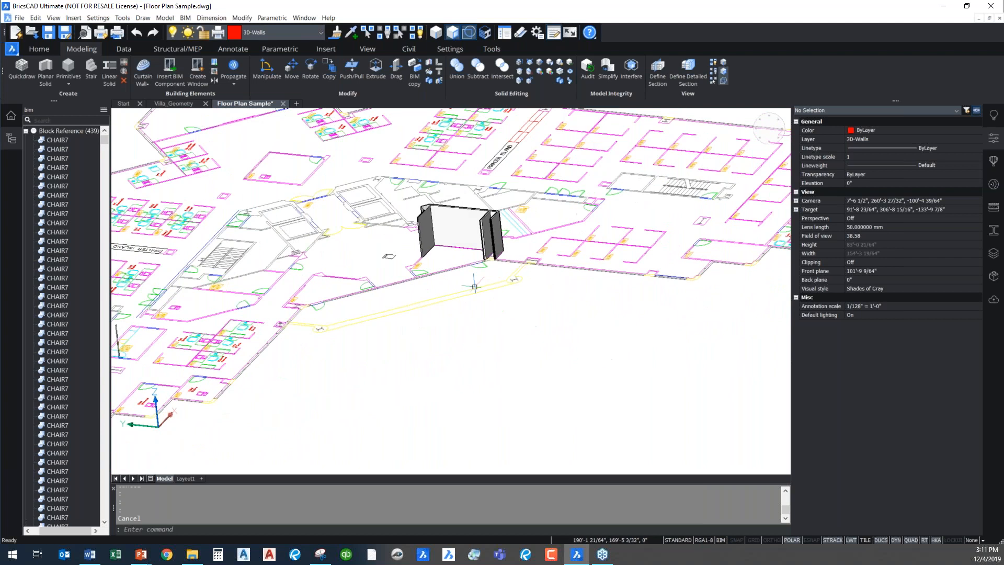
pyautogui.scroll(7, 369, 278)
pyautogui.moveTo(307, 158); pyautogui.dragTo(421, 215, button='middle')
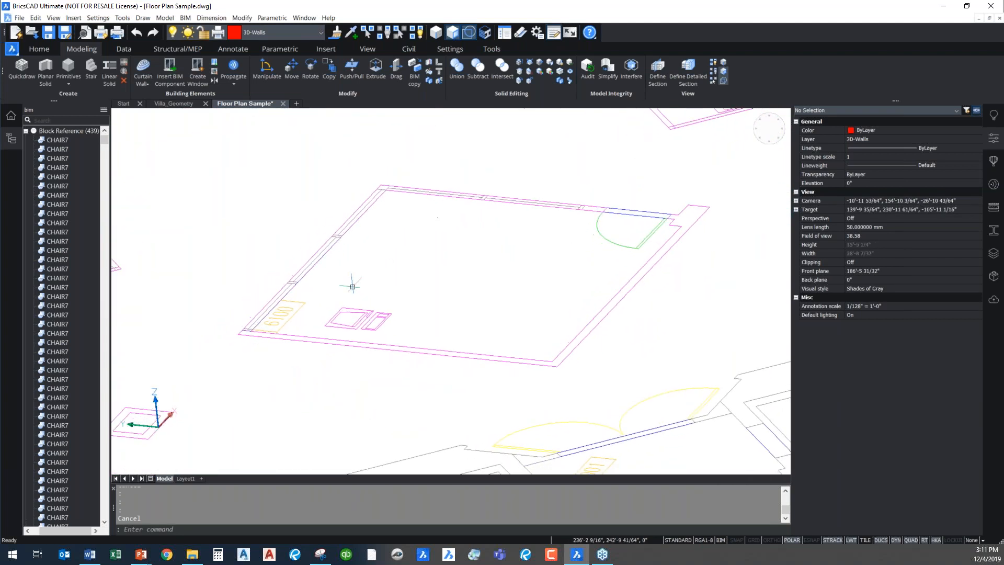
pyautogui.moveTo(289, 322)
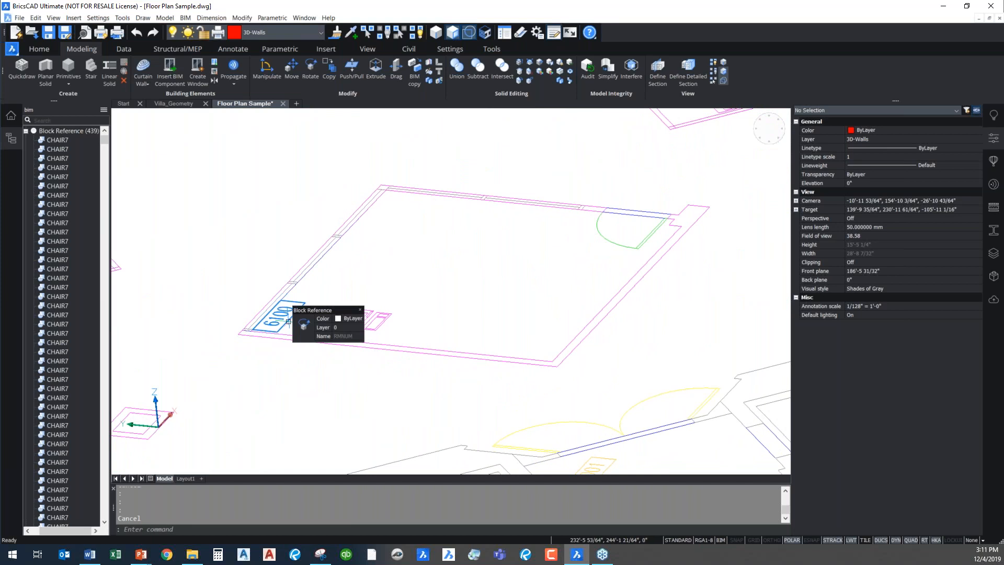
pyautogui.click(12, 139)
# Start a polysolid and set its width to 5" by snapping to two points across the wall thickness at a corner of room 6100
pyautogui.moveTo(334, 201)
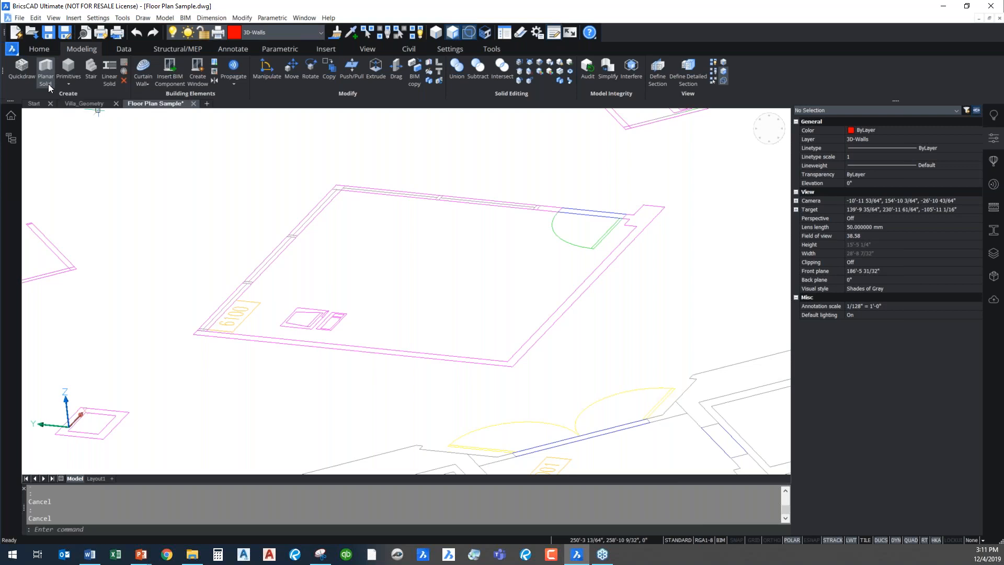
pyautogui.click(44, 67)
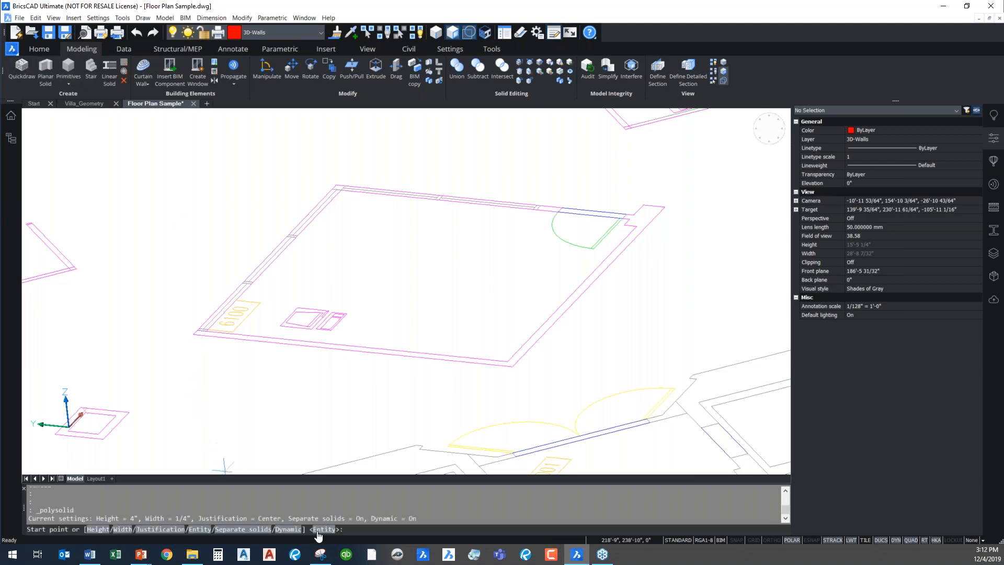
pyautogui.click(123, 530)
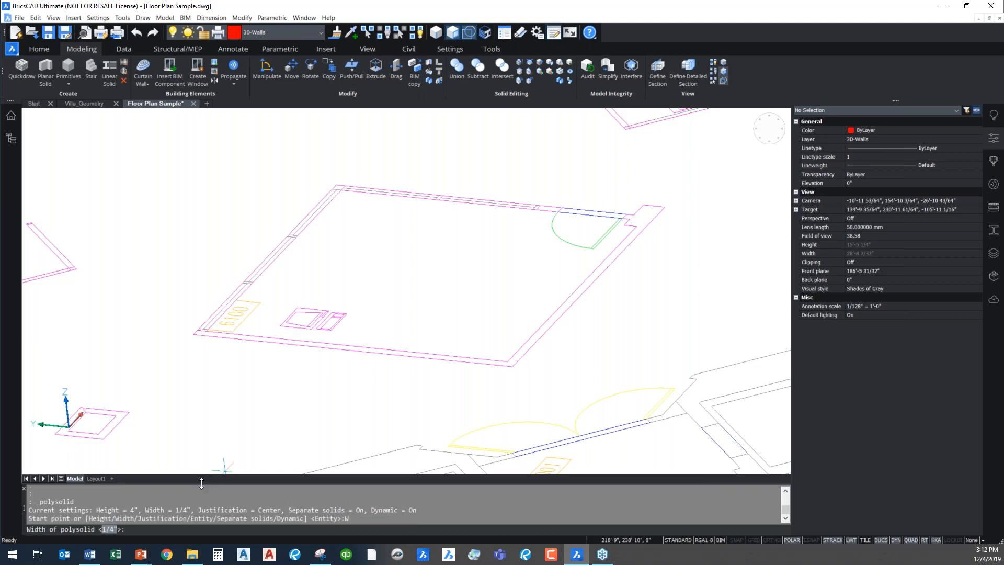
pyautogui.press('F3')
pyautogui.click(337, 185)
pyautogui.click(344, 186)
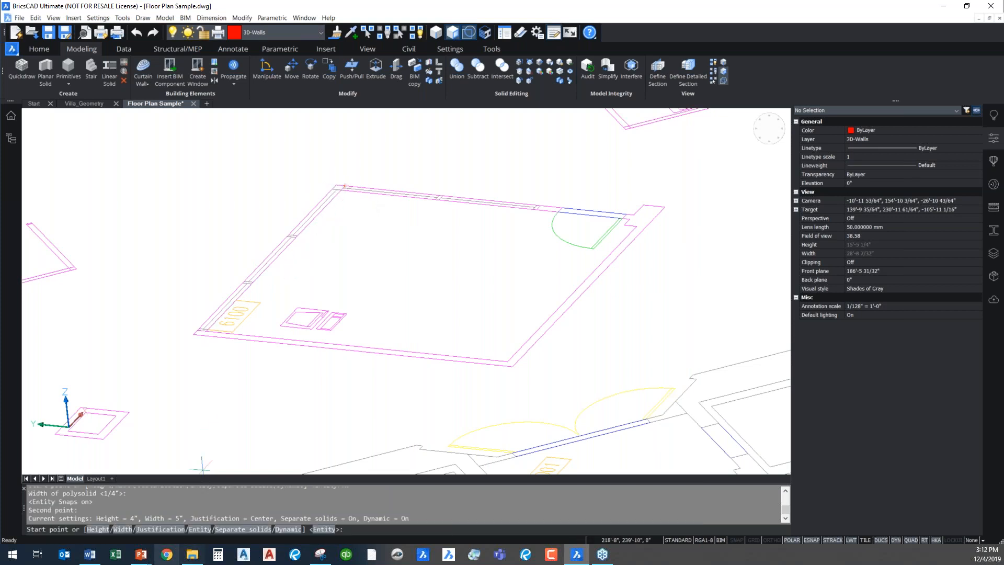
pyautogui.click(174, 530)
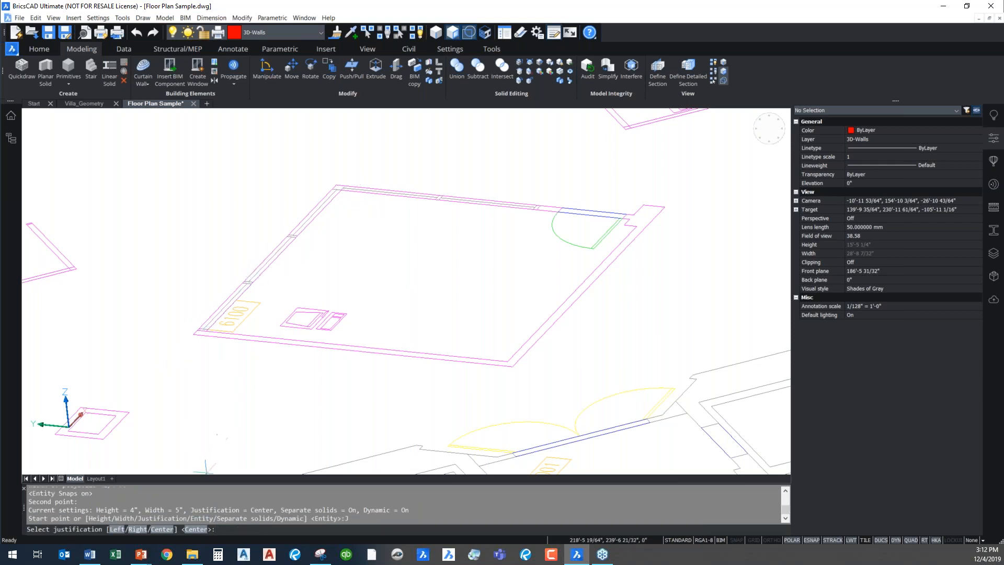
pyautogui.click(138, 529)
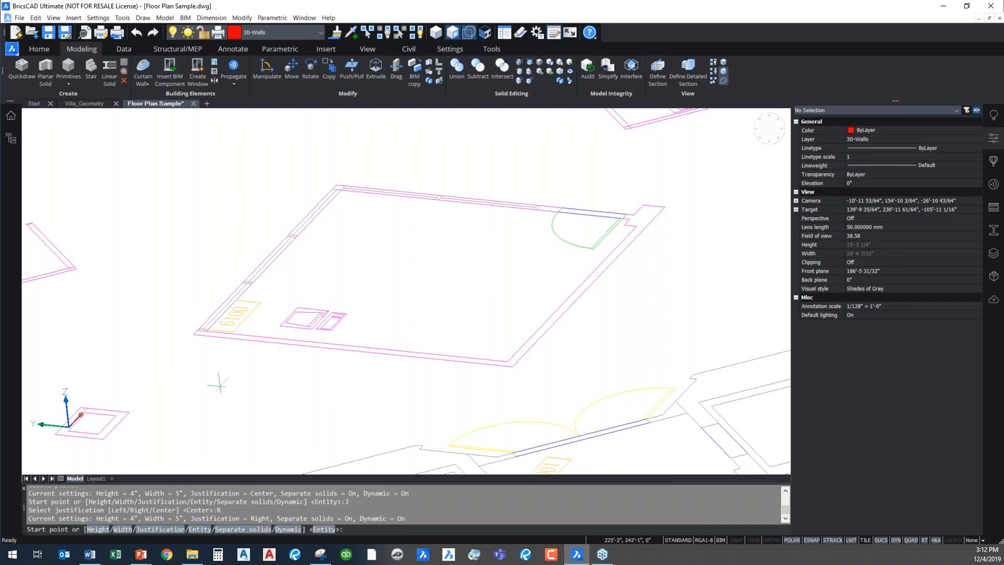
pyautogui.click(194, 334)
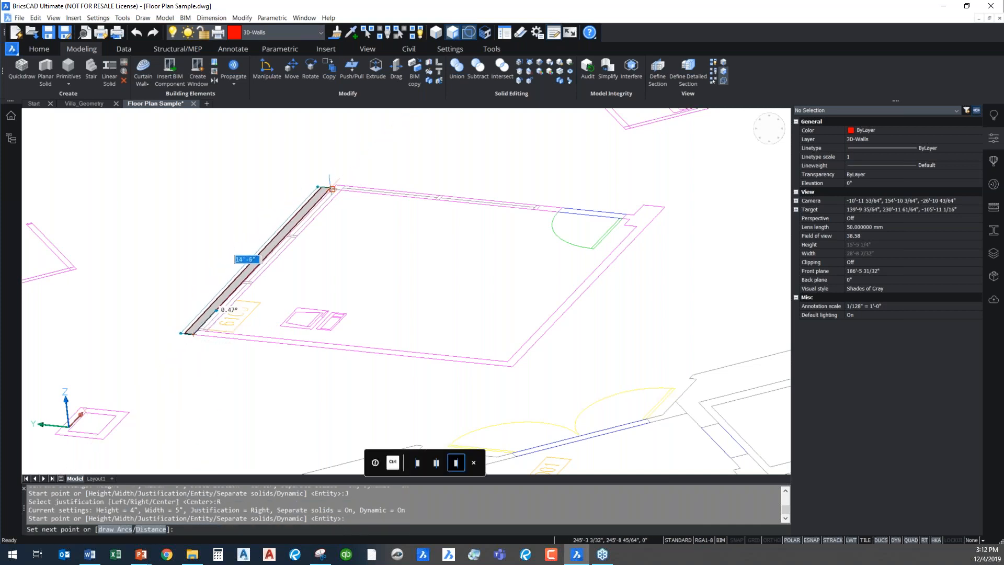
pyautogui.press('Escape')
# Restart the polysolid with left justification and trace the outer wall line of room 6100 from the corner by the room label to the next corner
pyautogui.rightClick(215, 428)
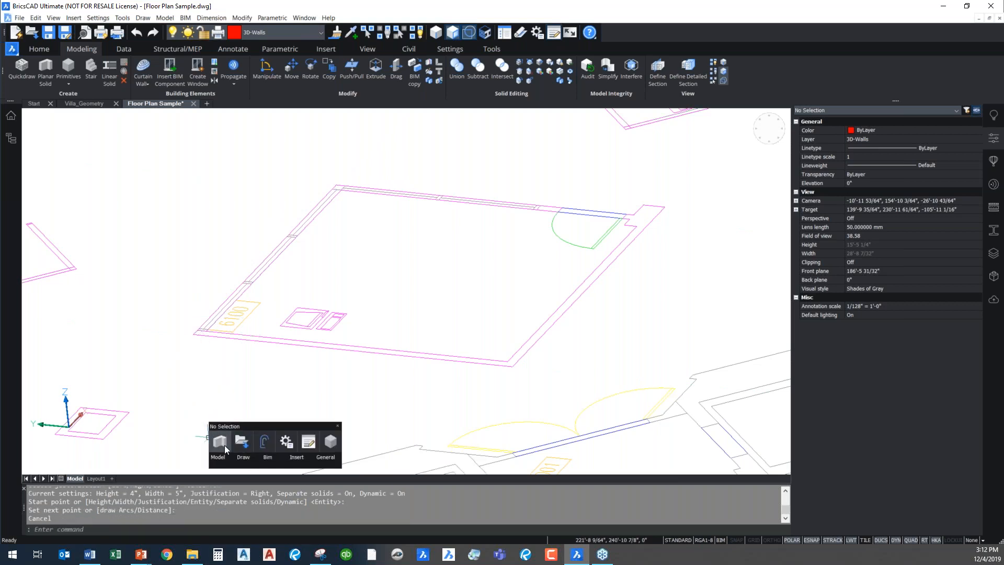
pyautogui.click(220, 450)
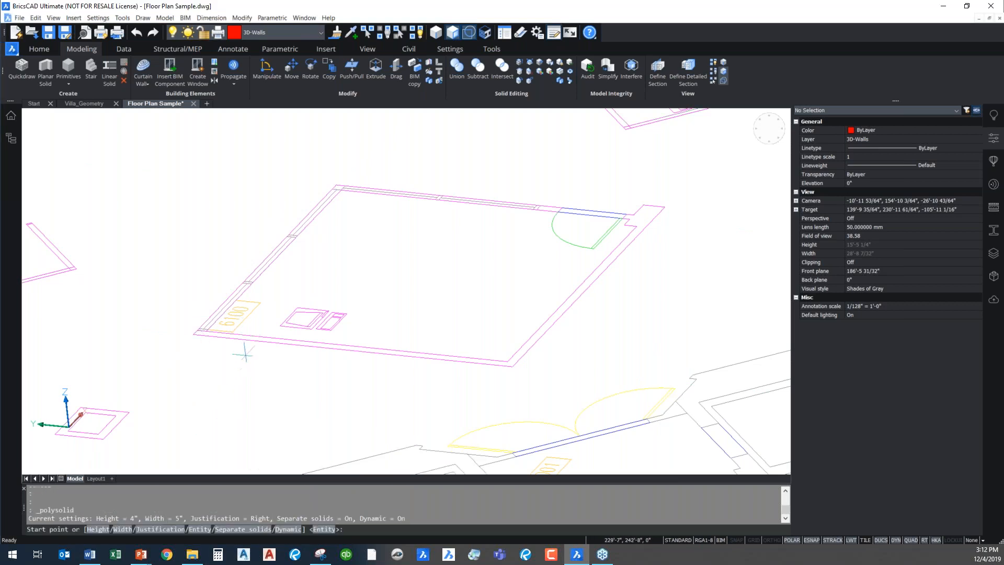
pyautogui.click(173, 530)
pyautogui.click(118, 529)
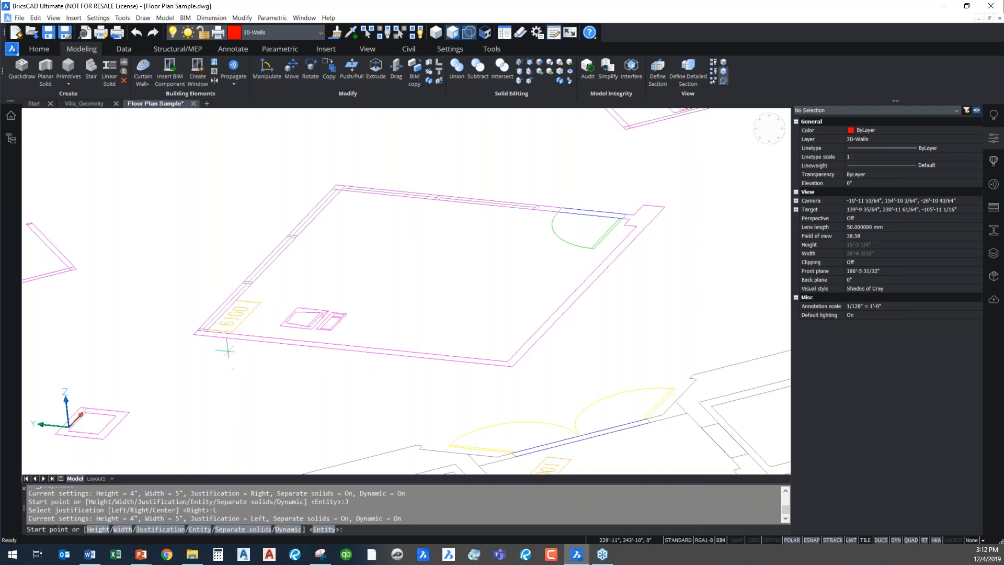
pyautogui.click(193, 334)
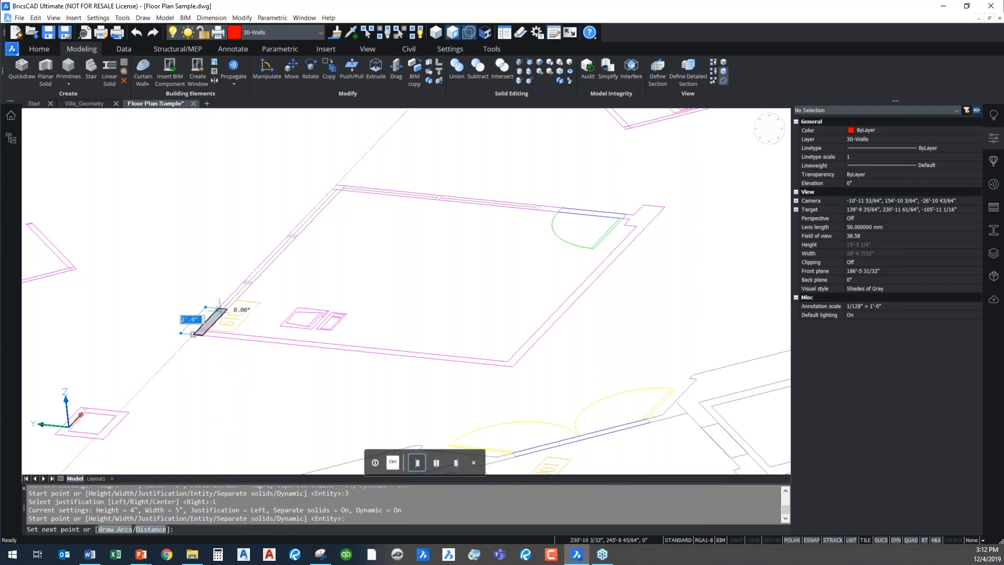
pyautogui.click(337, 187)
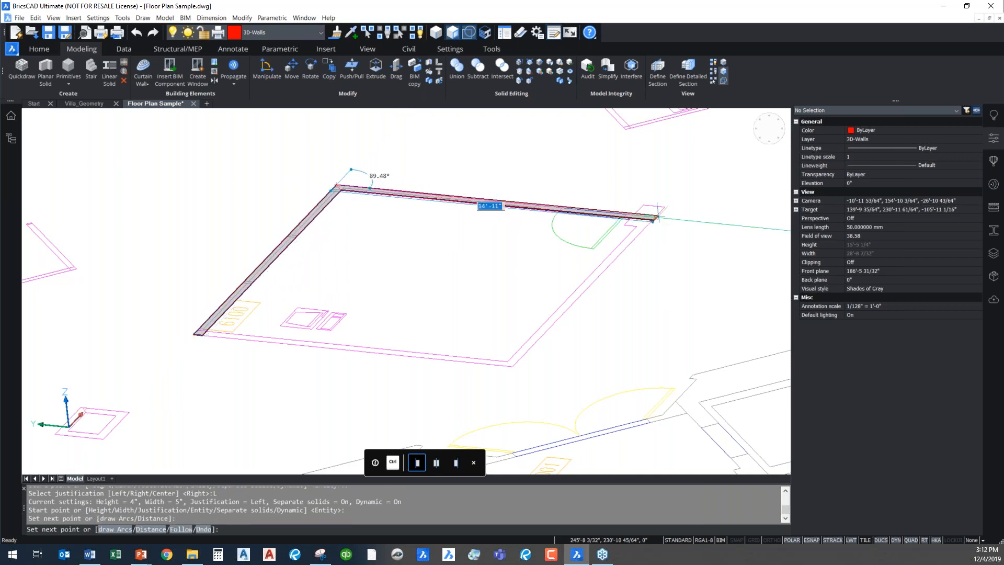
# Add the door-side wall using a perpendicular snap to the opposite wall, and continue the polysolid along that wall to its outer corner
pyautogui.keyDown('shift'); pyautogui.rightClick(684, 274); pyautogui.keyUp('shift')
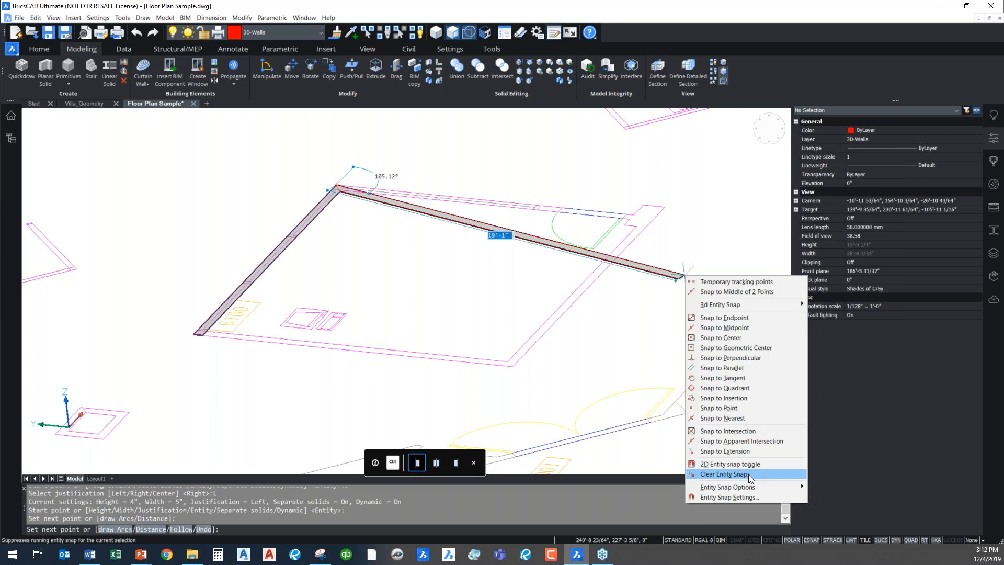
pyautogui.click(742, 358)
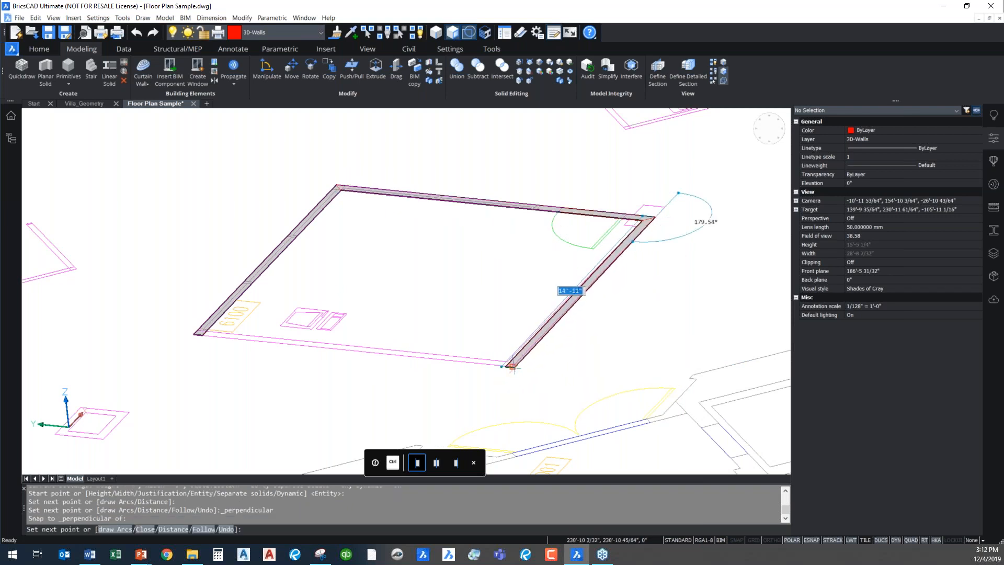
pyautogui.scroll(5, 512, 366)
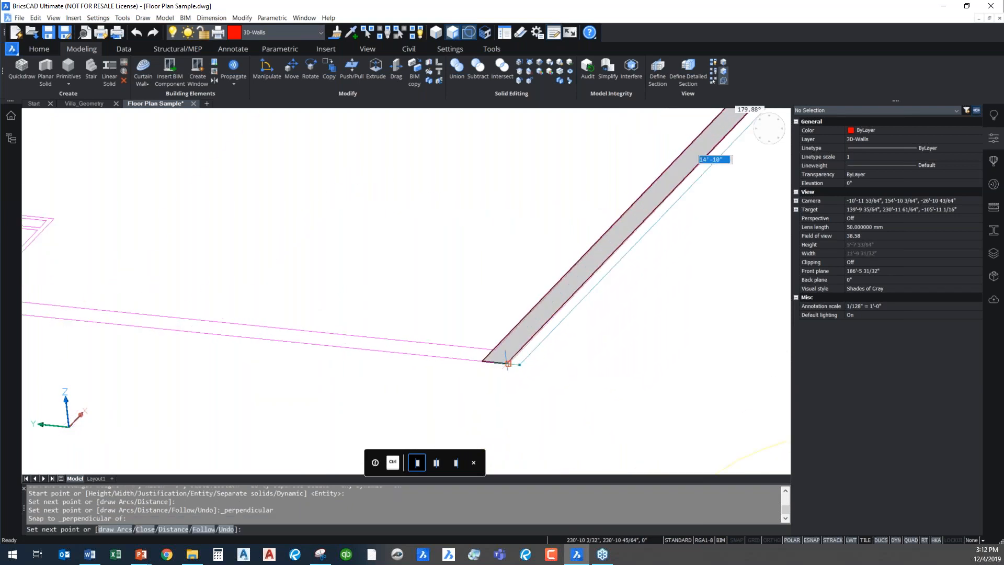
pyautogui.click(508, 364)
# Draw the last polysolid wall back to the starting corner, finish the room's wall solids and clear the selection
pyautogui.scroll(-5, 483, 374)
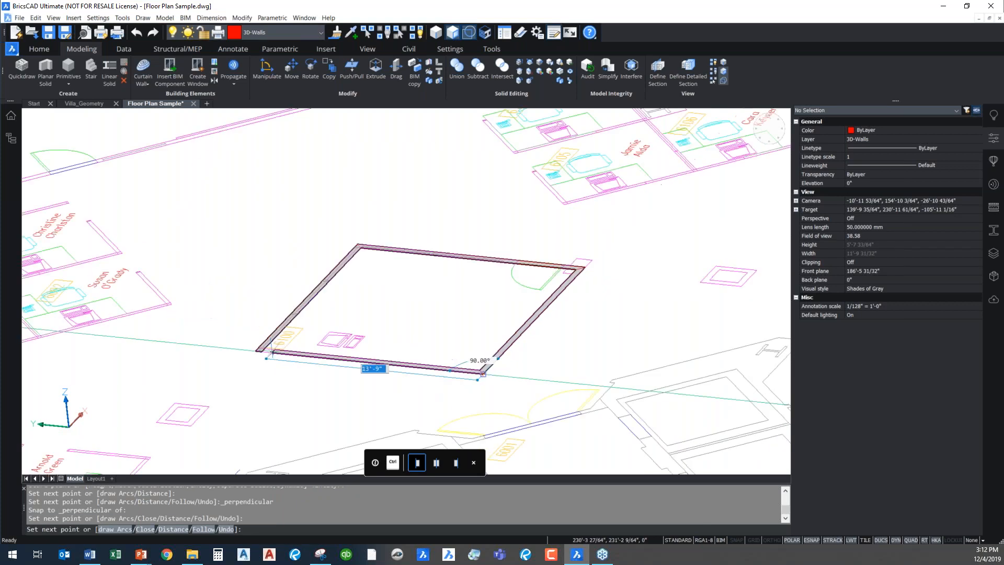
pyautogui.click(255, 348)
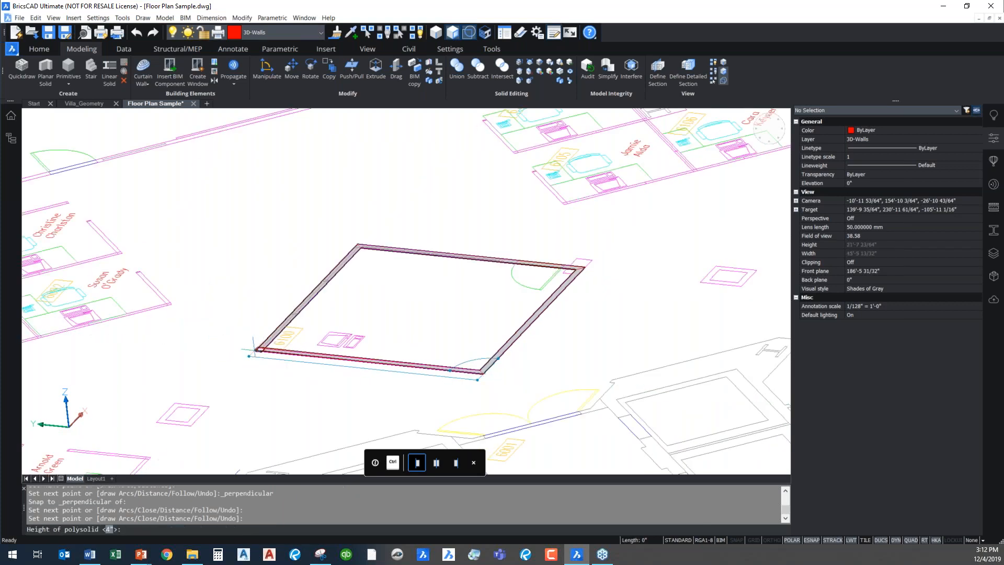
pyautogui.press('Escape')
pyautogui.moveTo(333, 353)
pyautogui.click(412, 345)
pyautogui.press('Escape')
pyautogui.press('Escape')
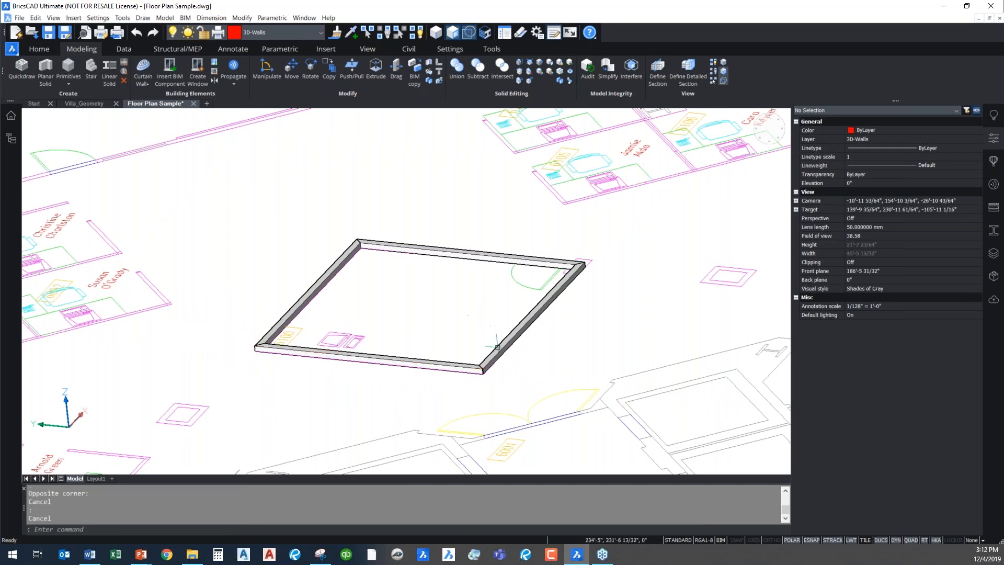
# Select the aligned top faces of all four walls of room 6100 and push/pull them up by 12"
pyautogui.click(499, 347)
pyautogui.press('Escape')
pyautogui.moveTo(477, 253)
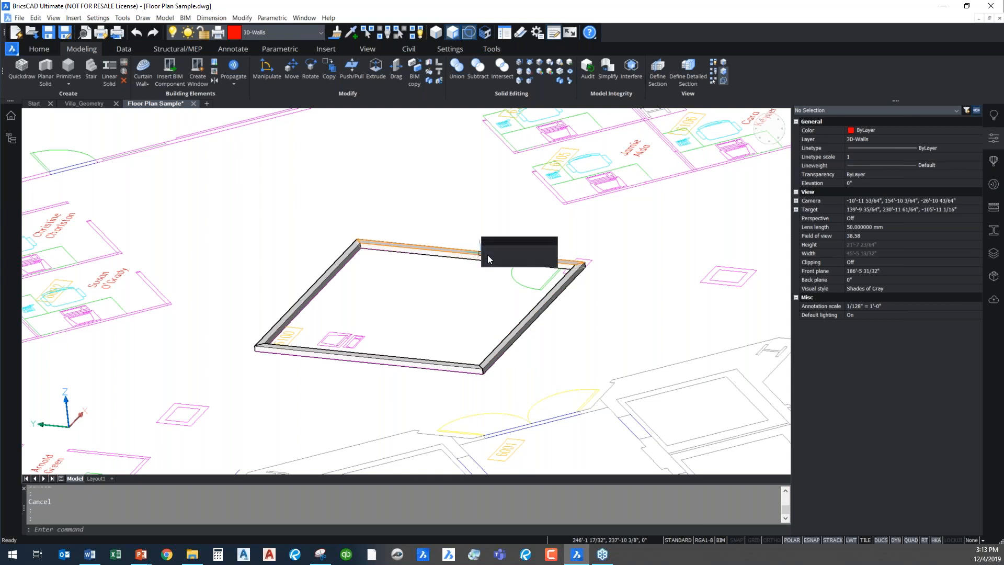
pyautogui.moveTo(570, 274)
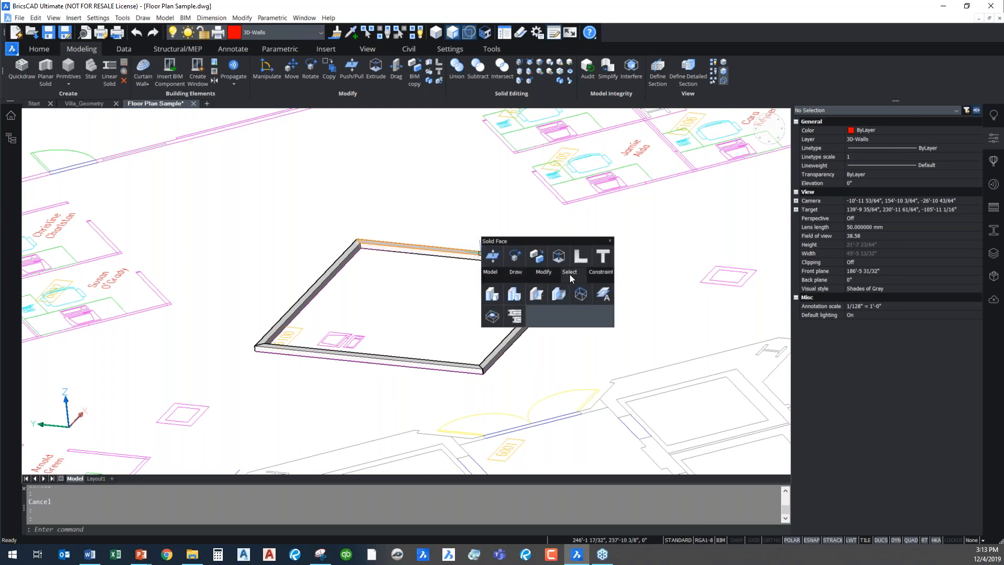
pyautogui.click(496, 298)
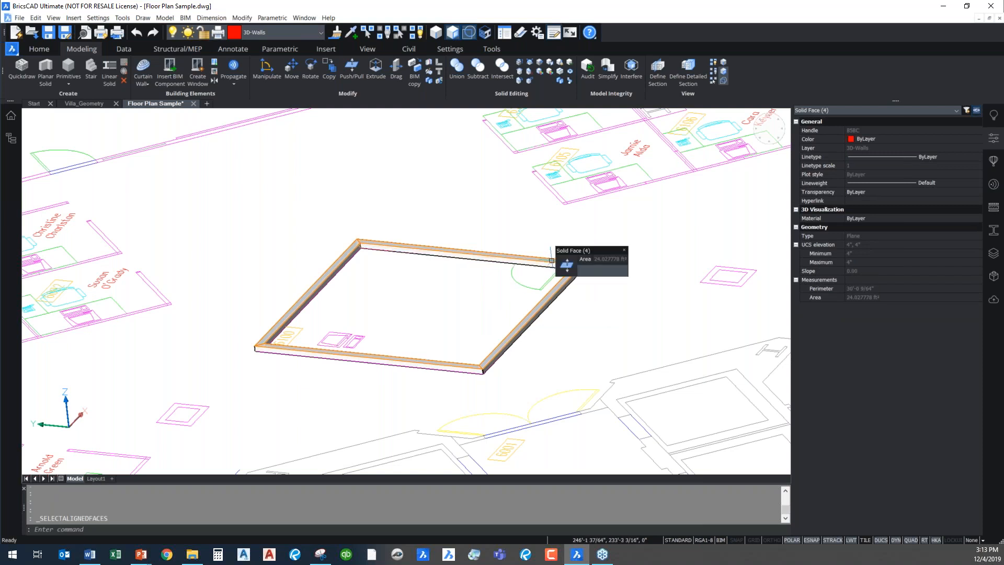
pyautogui.click(567, 264)
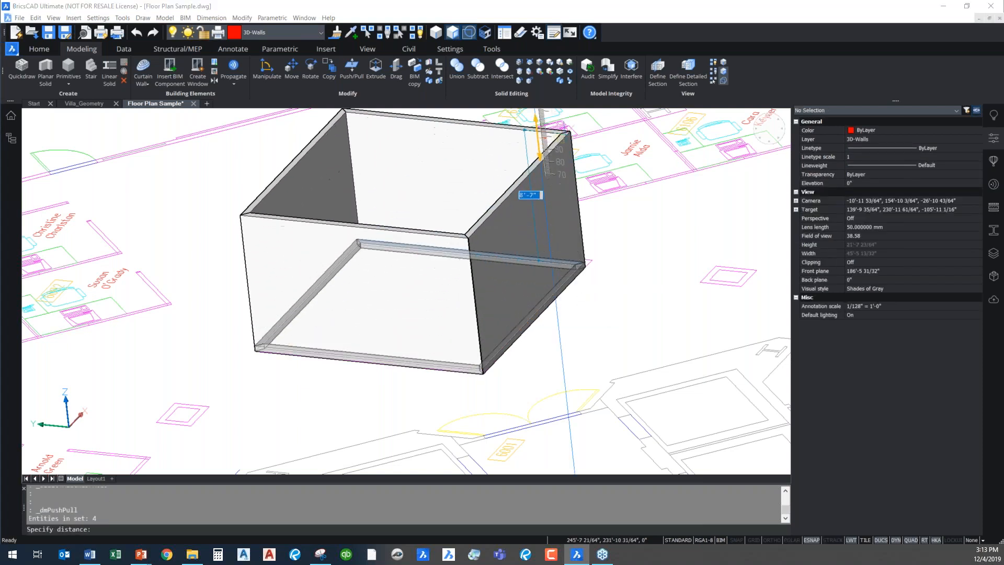
pyautogui.moveTo(539, 173); pyautogui.dragTo(530, 254, button='middle')
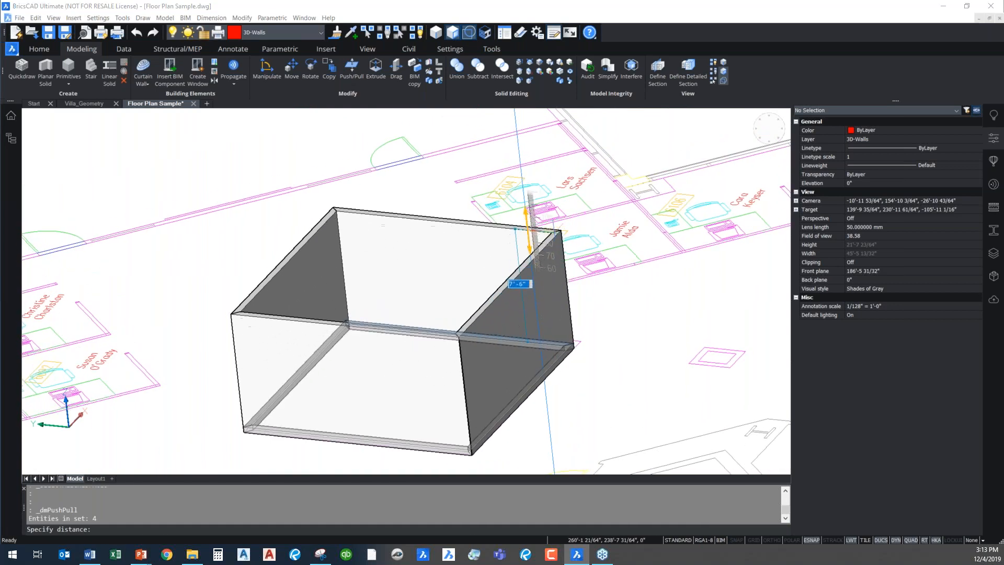
pyautogui.write('12')
pyautogui.press('Return')
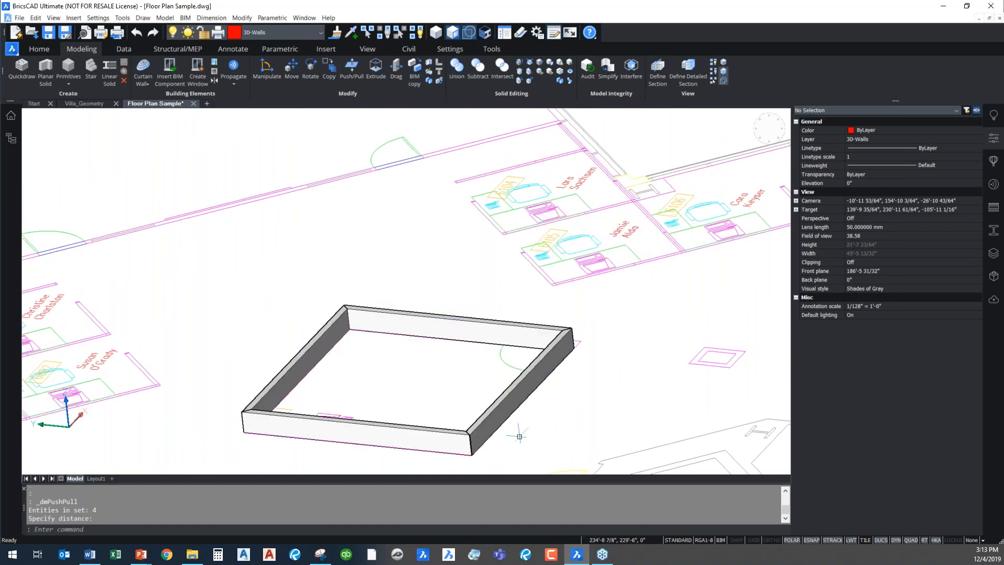
# Push/pull only the top face of room 6100's door-side wall up by 10'
pyautogui.moveTo(521, 379); pyautogui.dragTo(594, 231, button='middle')
pyautogui.scroll(2, 510, 293)
pyautogui.scroll(1, 508, 287)
pyautogui.moveTo(300, 256); pyautogui.dragTo(354, 266, button='middle')
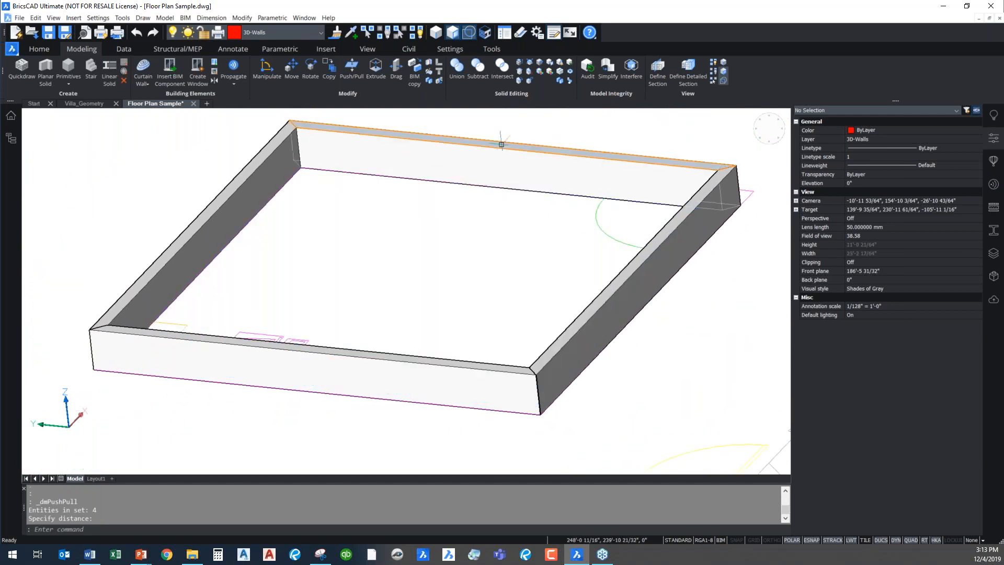
pyautogui.moveTo(503, 143); pyautogui.dragTo(493, 174, button='middle')
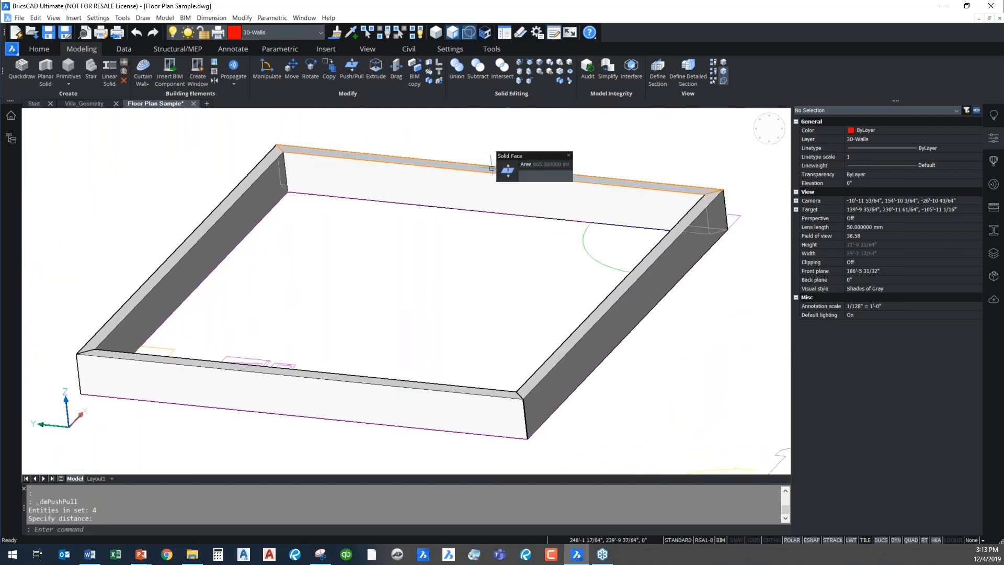
pyautogui.click(492, 168)
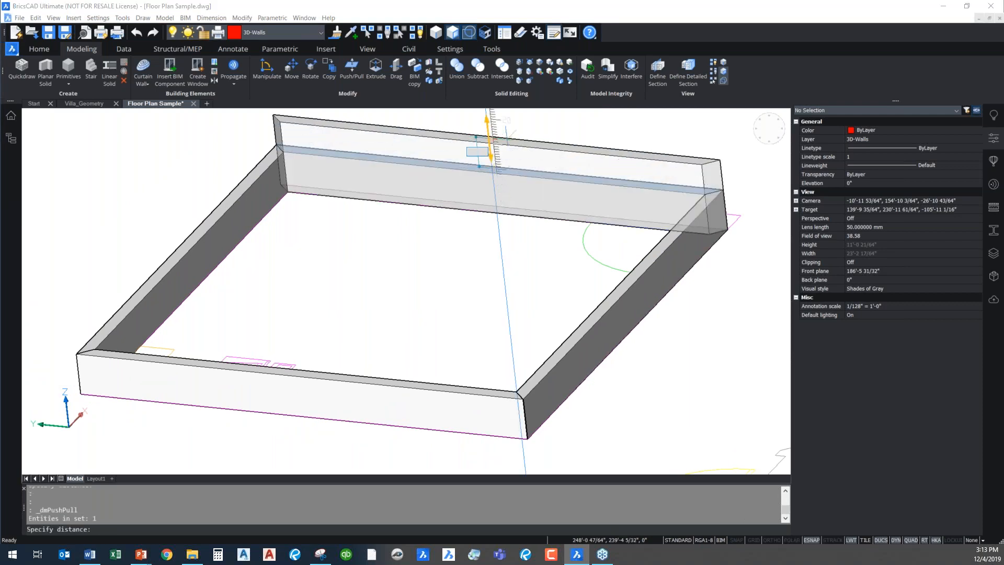
pyautogui.scroll(-2, 499, 156)
pyautogui.moveTo(503, 155); pyautogui.dragTo(478, 278, button='middle')
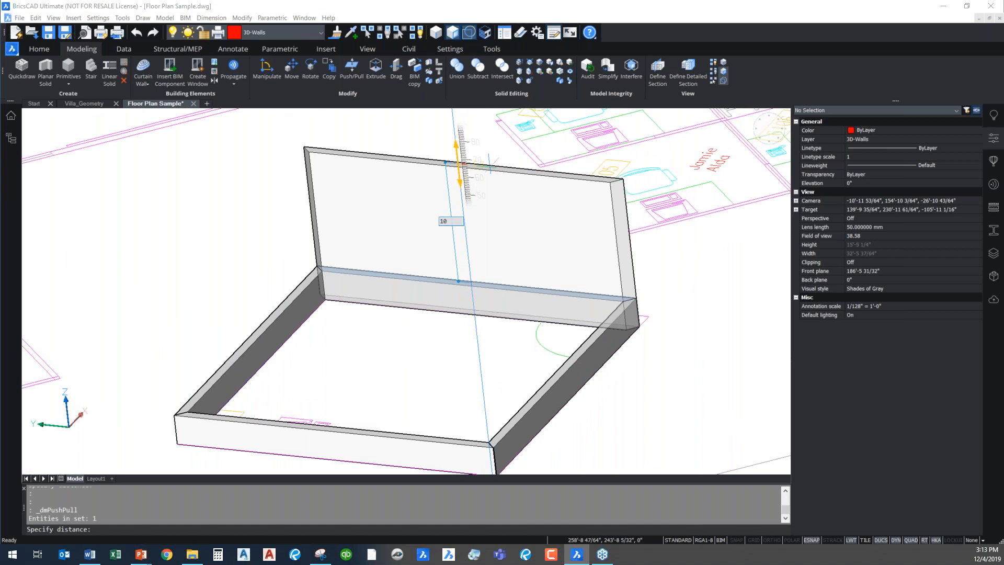
pyautogui.write("10'")
pyautogui.press('Return')
# Start a Quickdraw building with its first corner in the empty area outside the floor plan
pyautogui.scroll(-4, 488, 175)
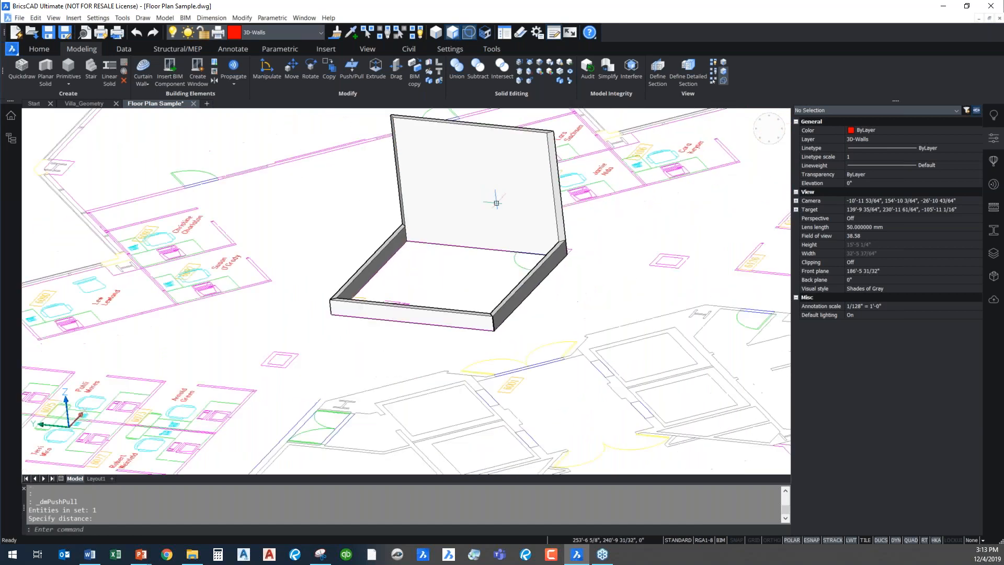
pyautogui.moveTo(529, 260); pyautogui.dragTo(502, 291, button='middle')
pyautogui.scroll(-2, 493, 333)
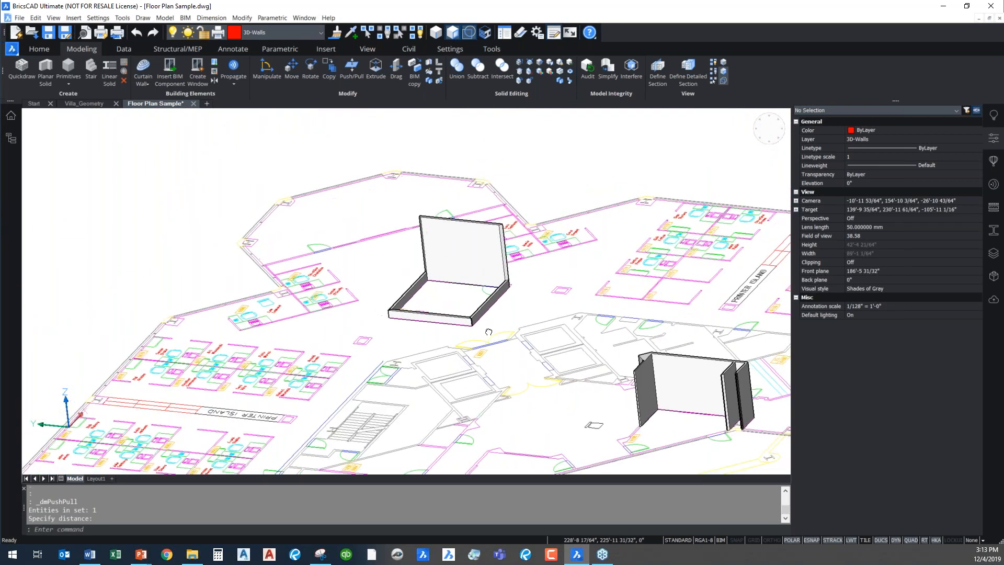
pyautogui.moveTo(490, 332); pyautogui.dragTo(441, 219, button='middle')
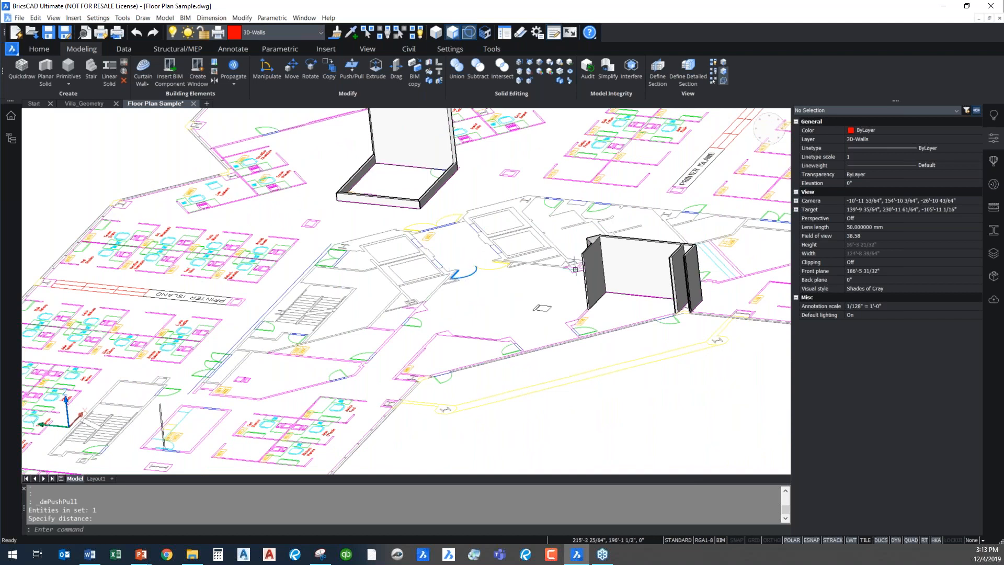
pyautogui.moveTo(171, 460)
pyautogui.mouseDown(button='middle')
pyautogui.moveTo(394, 328)
pyautogui.moveTo(400, 314)
pyautogui.mouseUp(button='middle')
pyautogui.moveTo(176, 366); pyautogui.dragTo(477, 286, button='middle')
pyautogui.scroll(5, 453, 193)
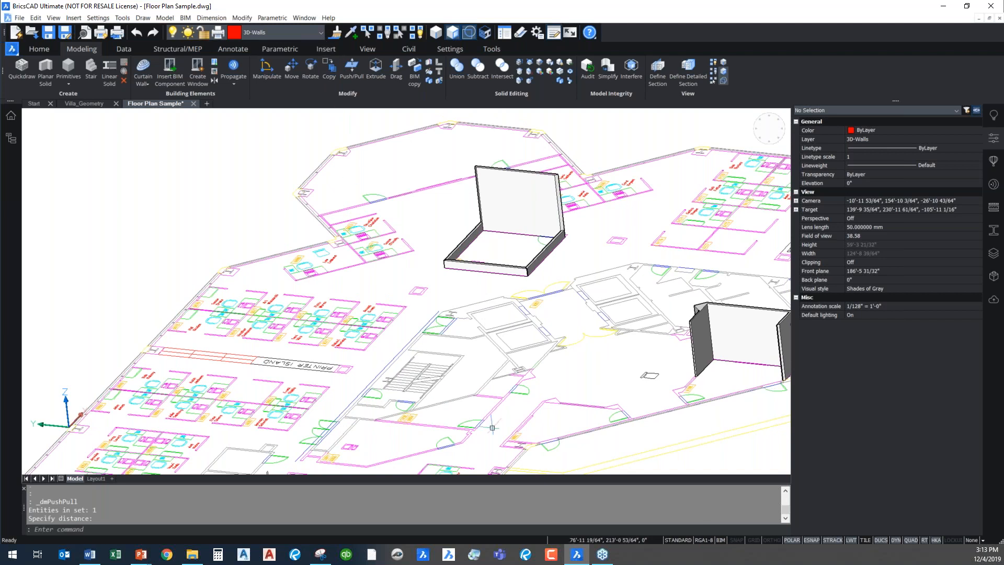
pyautogui.scroll(-5, 466, 370)
pyautogui.moveTo(577, 339); pyautogui.dragTo(420, 216, button='middle')
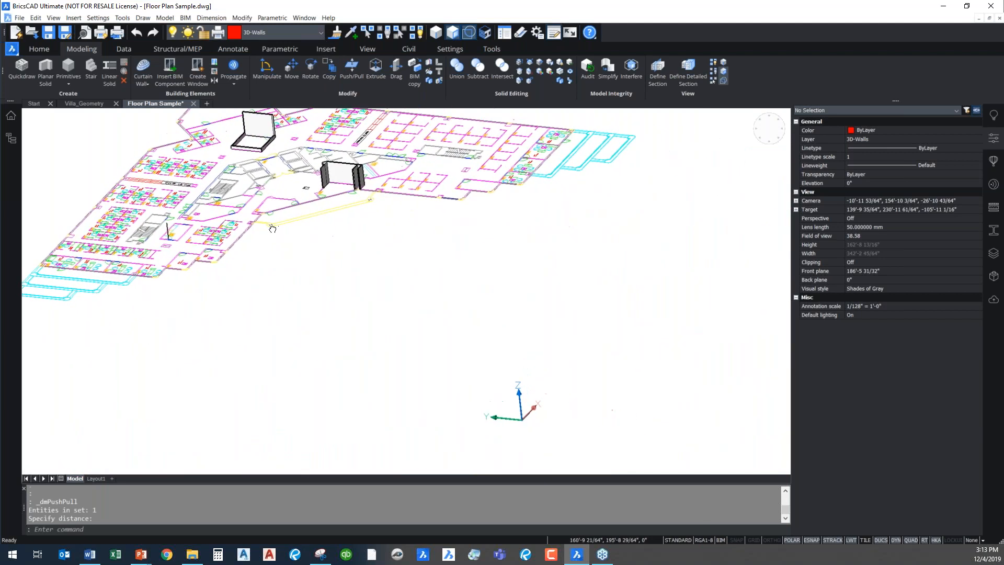
pyautogui.scroll(6, 419, 209)
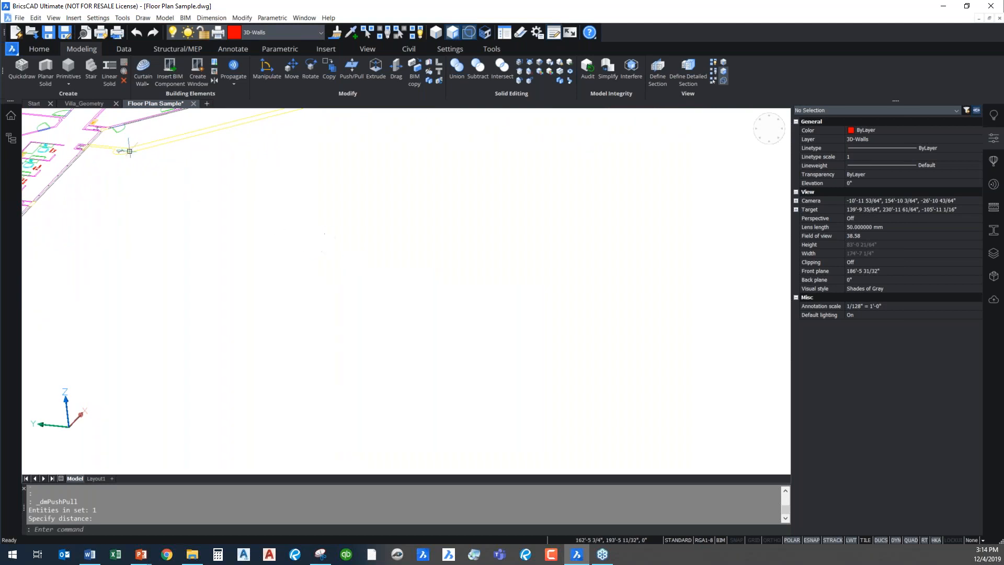
pyautogui.click(24, 76)
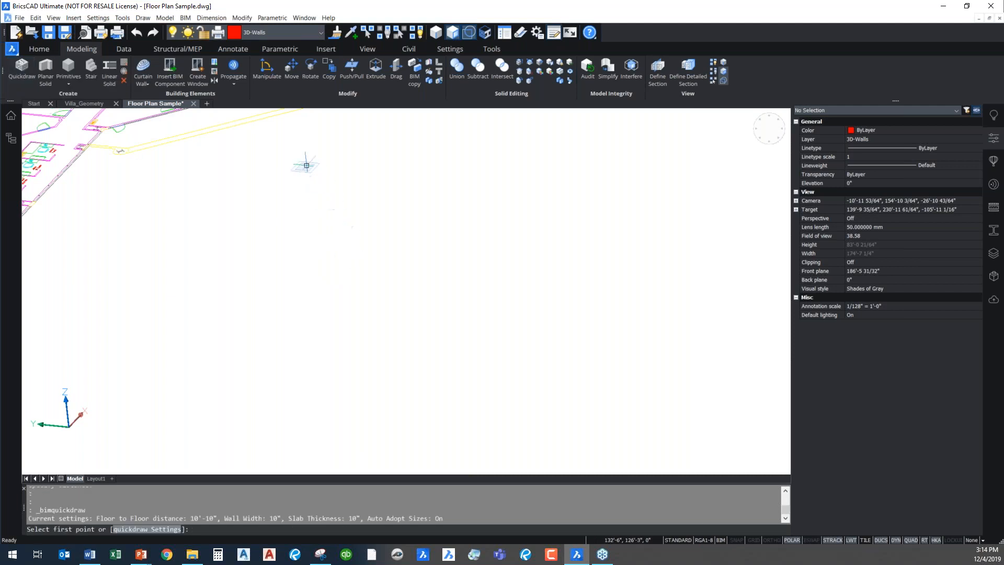
pyautogui.click(278, 184)
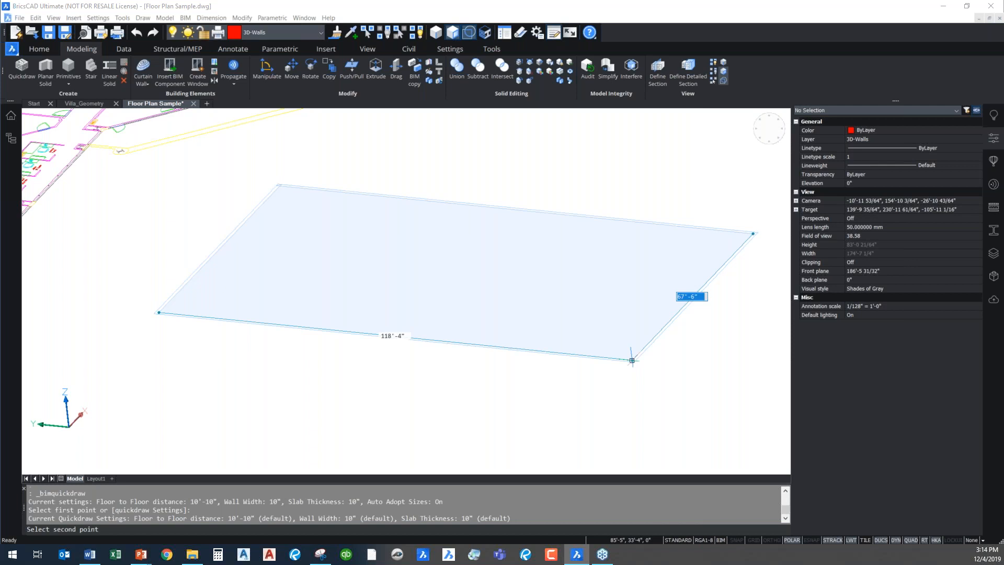
# Set the building footprint's short side to 65' and enter its long side to create the outer walls and slab
pyautogui.press('Tab')
pyautogui.press('Tab')
pyautogui.press('Tab')
pyautogui.press('Tab')
pyautogui.write('65')
pyautogui.press('Tab')
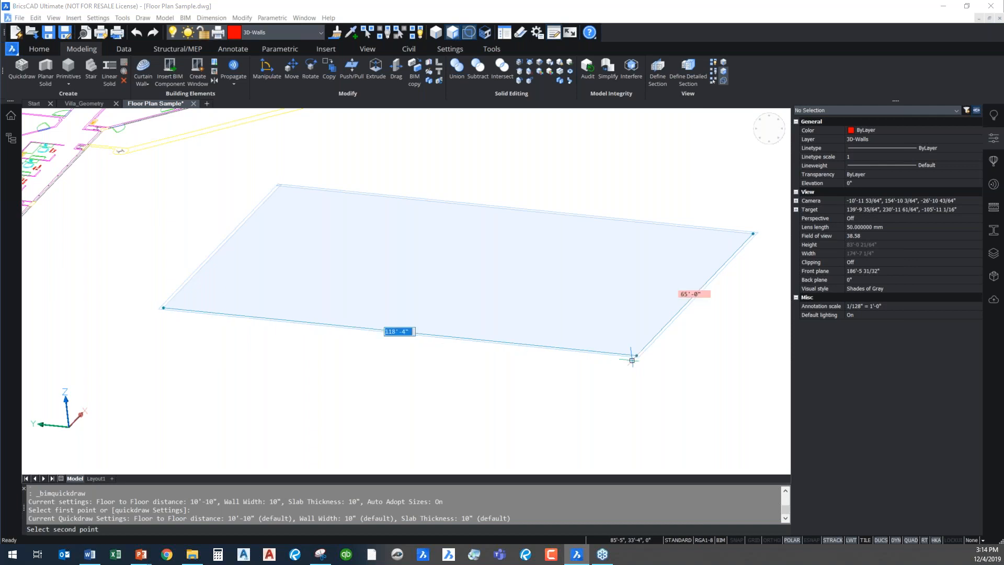
pyautogui.write('115')
pyautogui.press('Return')
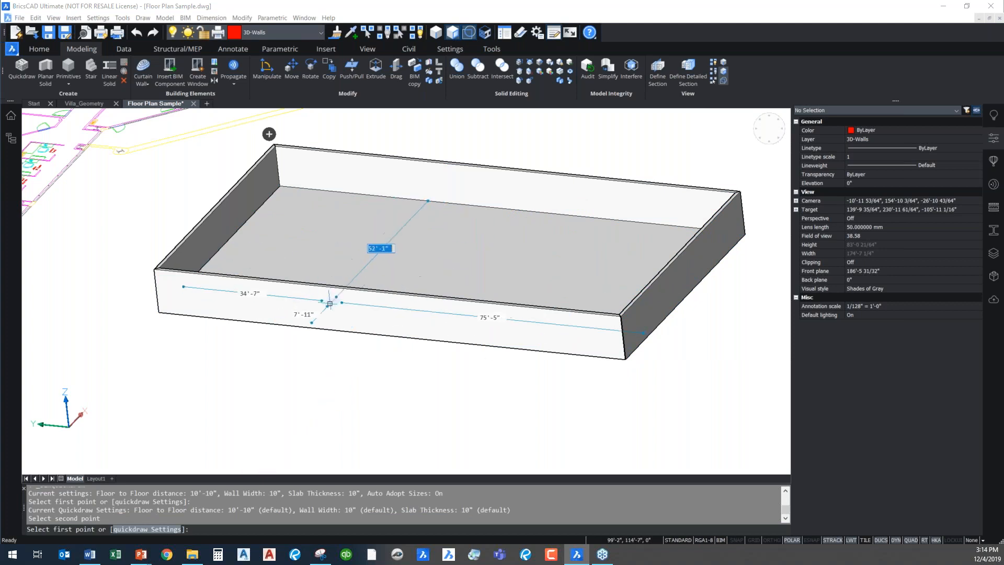
# Place the first corner of an inner room 20' from the building's short end wall and 20' from its long back wall
pyautogui.keyDown('shift'); pyautogui.moveTo(339, 397); pyautogui.dragTo(371, 442, button='middle'); pyautogui.keyUp('shift')
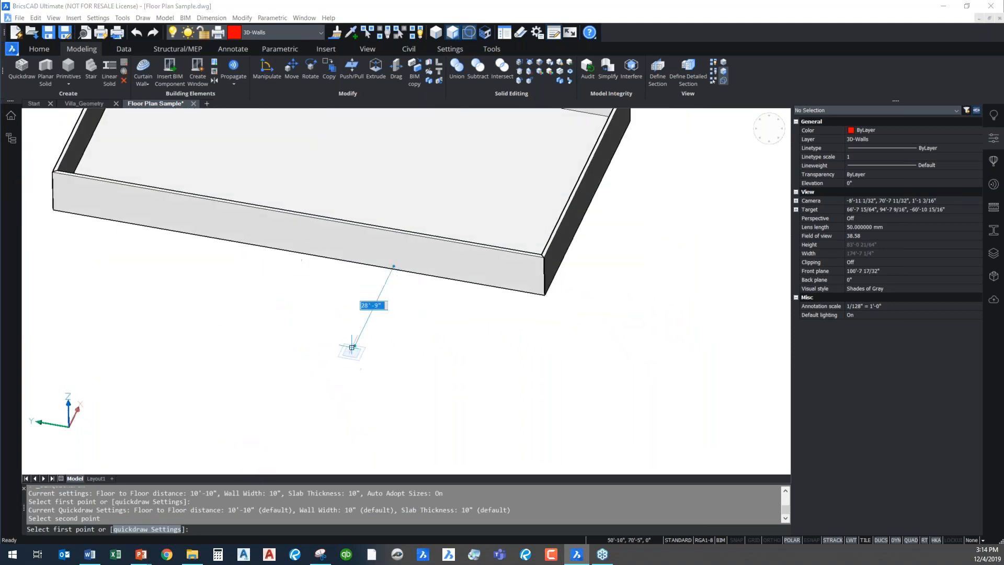
pyautogui.moveTo(348, 314); pyautogui.dragTo(500, 493, button='middle')
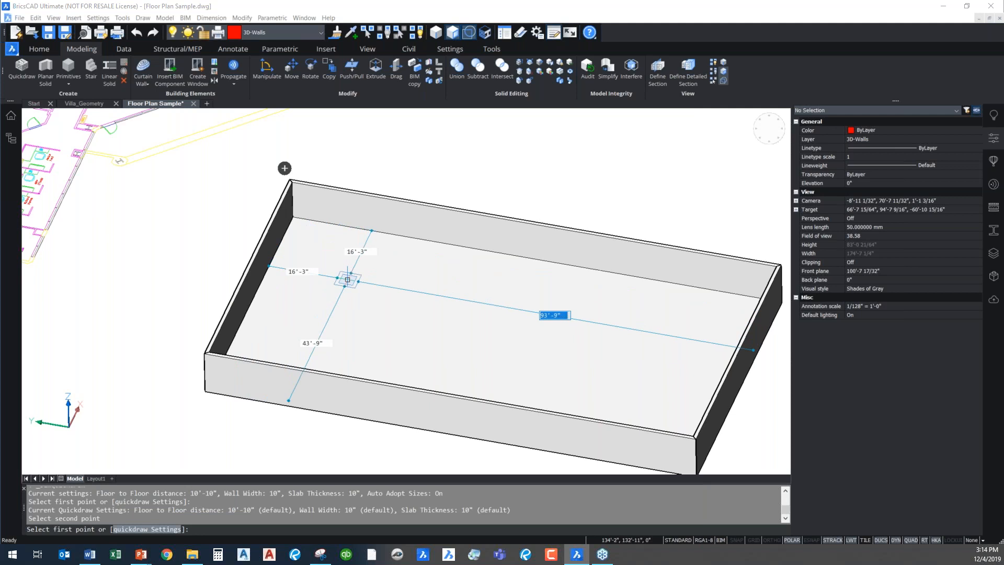
pyautogui.press('Tab')
pyautogui.press('Tab')
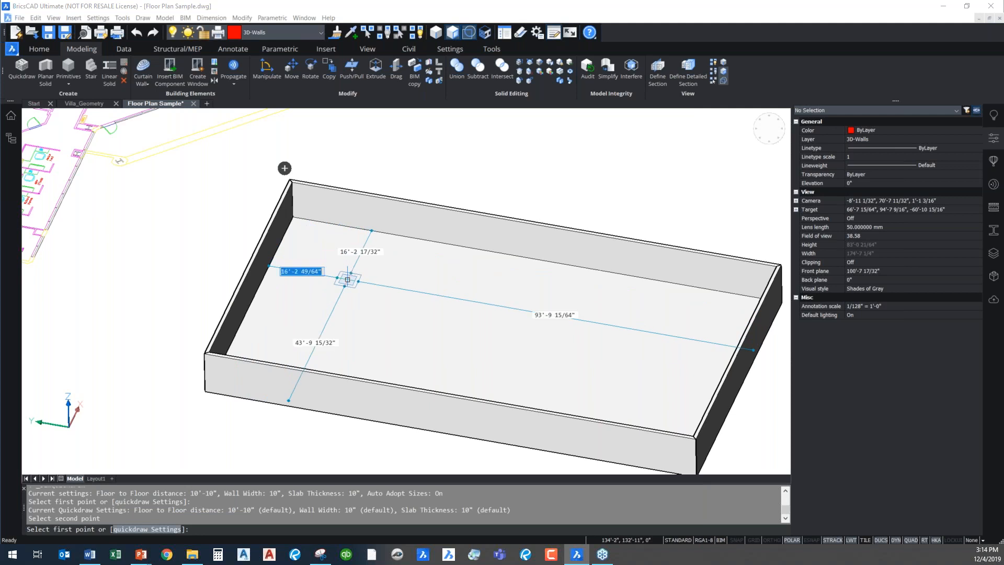
pyautogui.press('Tab')
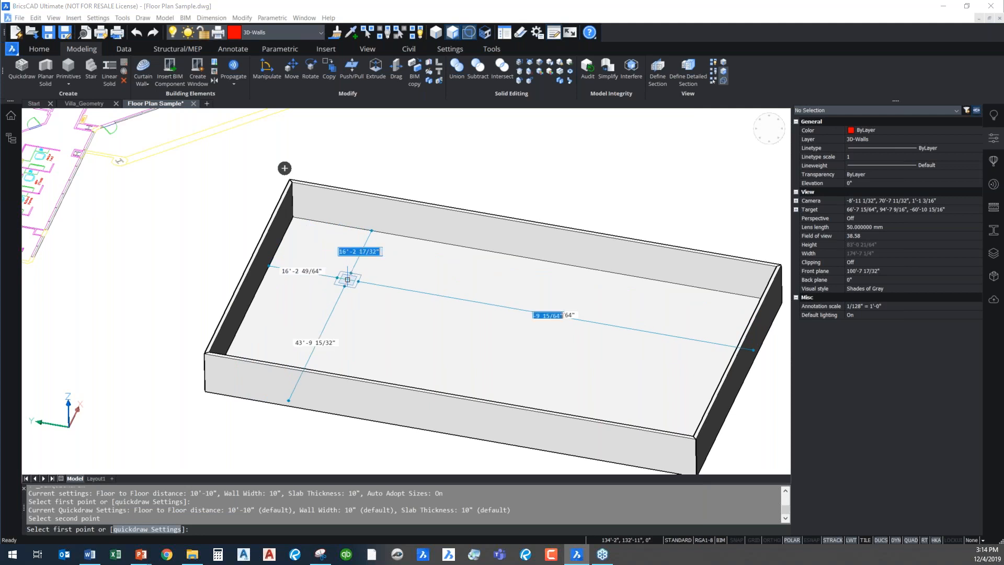
pyautogui.press('Tab')
pyautogui.press('Tab')
pyautogui.press('Tab')
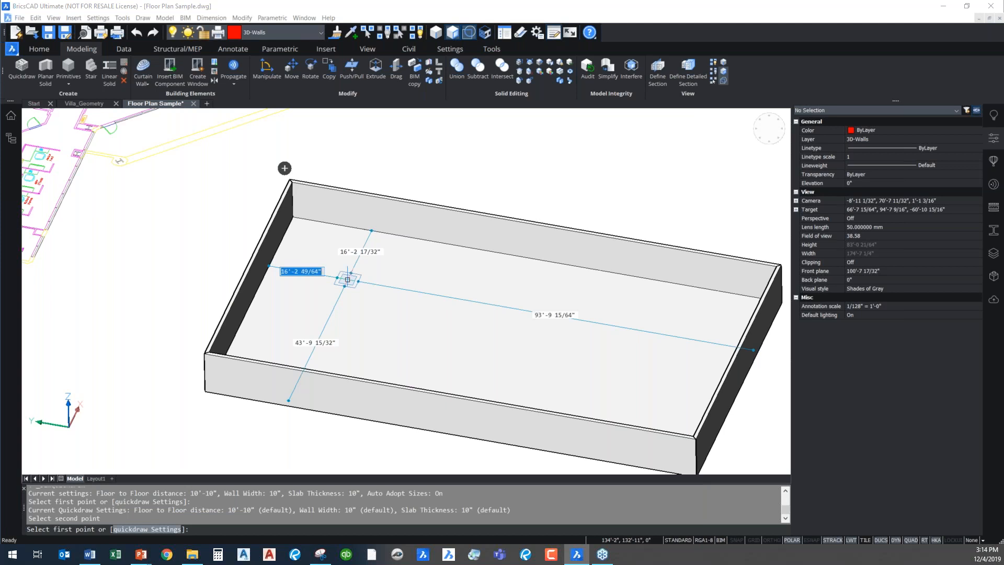
pyautogui.write('20')
pyautogui.press('Tab')
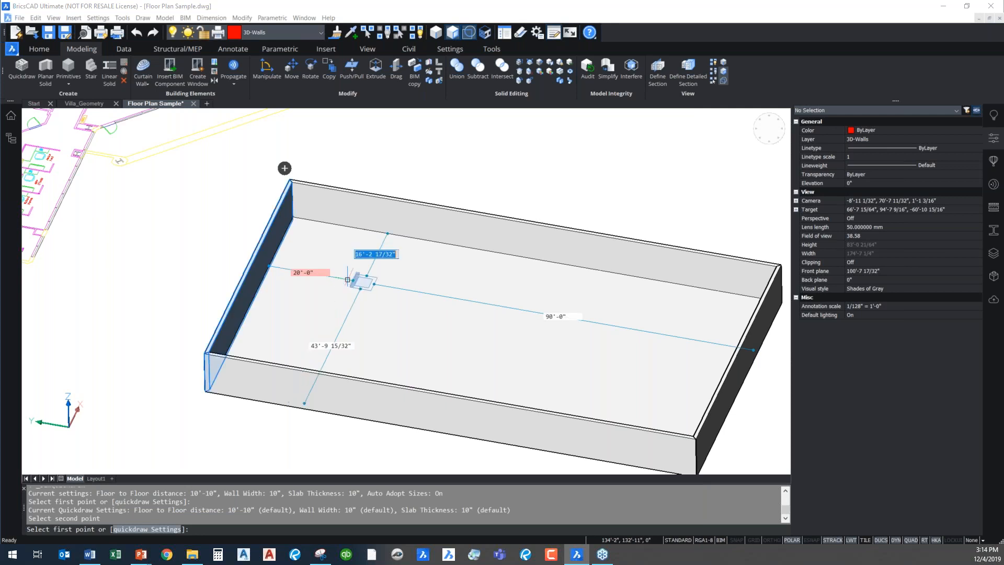
pyautogui.write("20'")
pyautogui.press('Return')
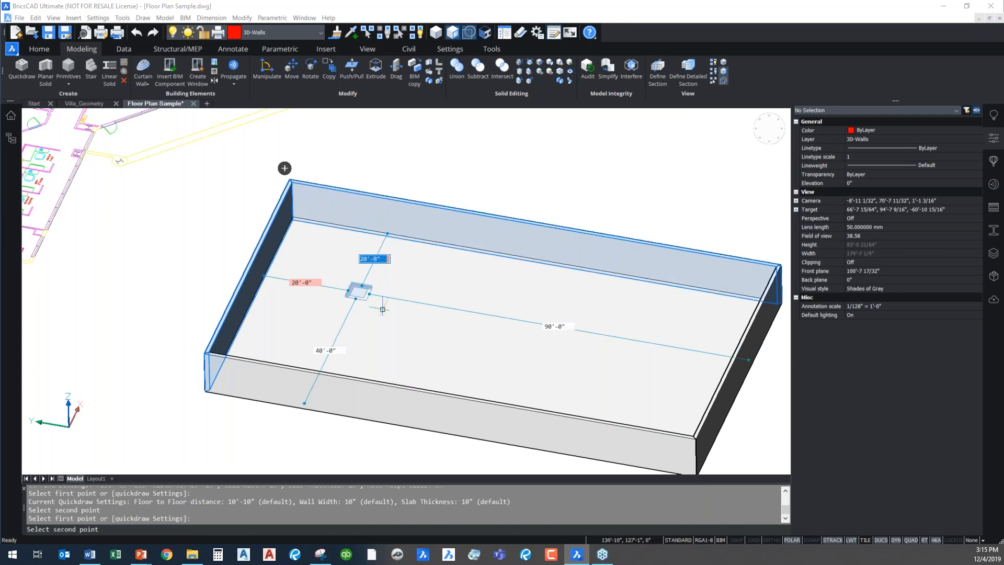
pyautogui.click(383, 310)
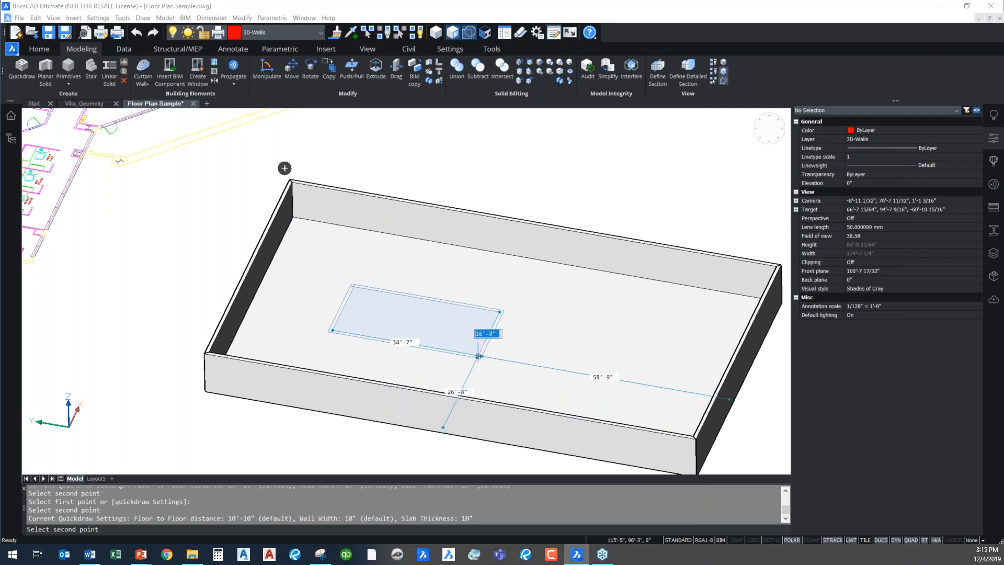
# Set the inner room's size to 35' by 18' and create its walls
pyautogui.press('Tab')
pyautogui.press('Tab')
pyautogui.press('Tab')
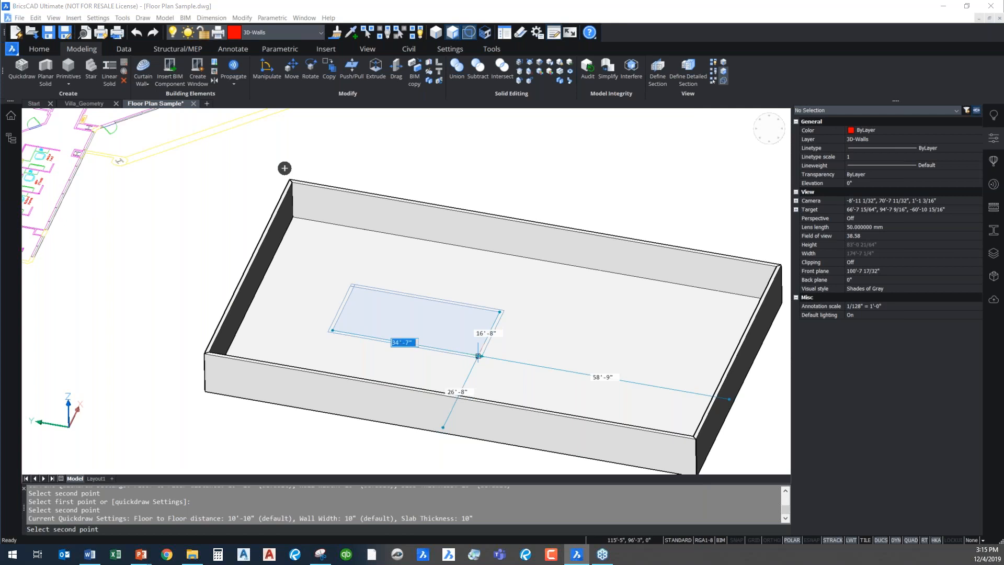
pyautogui.write("35'")
pyautogui.press('Tab')
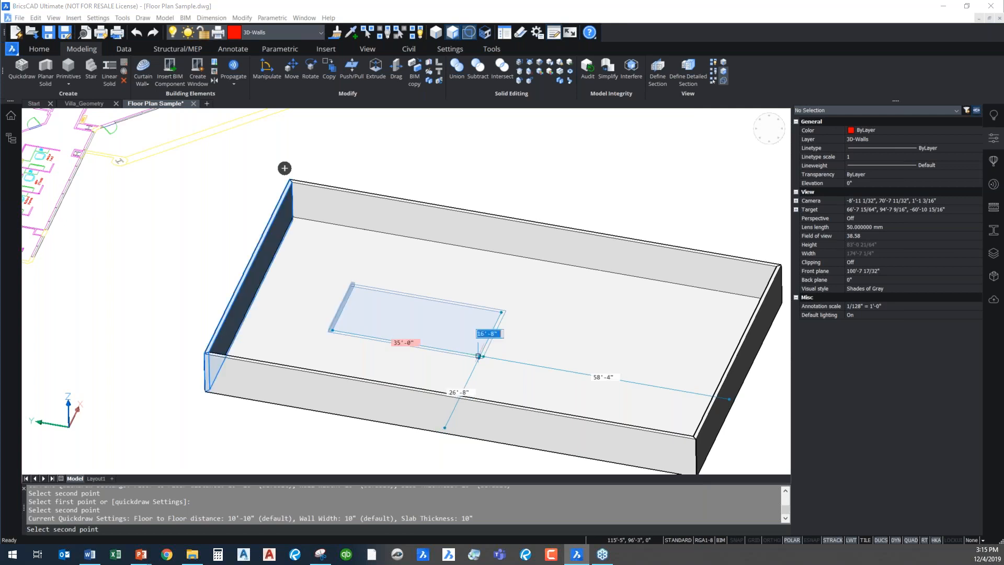
pyautogui.write("18'")
pyautogui.press('Return')
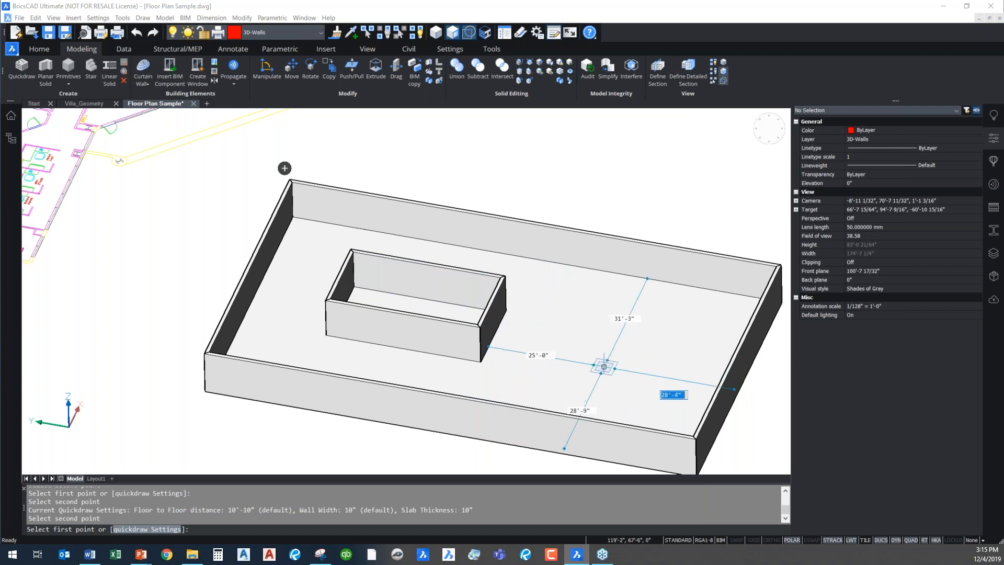
pyautogui.press('Tab')
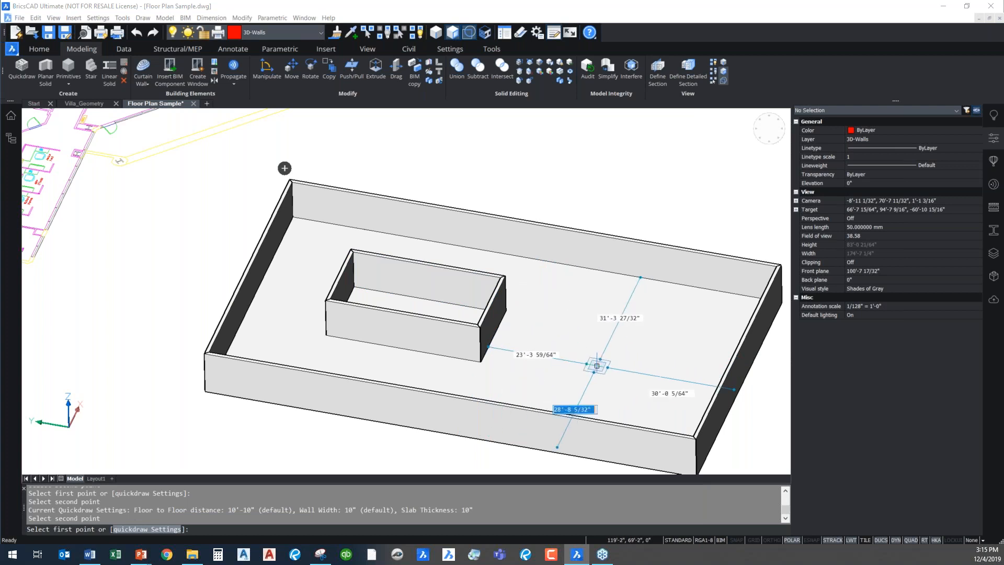
pyautogui.press('Tab')
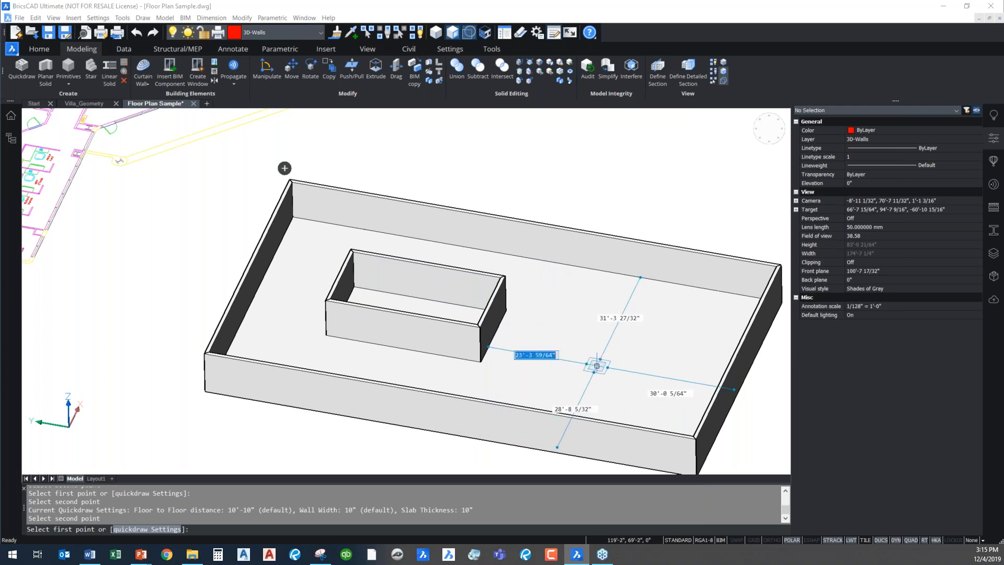
pyautogui.press('Tab')
pyautogui.press('Tab')
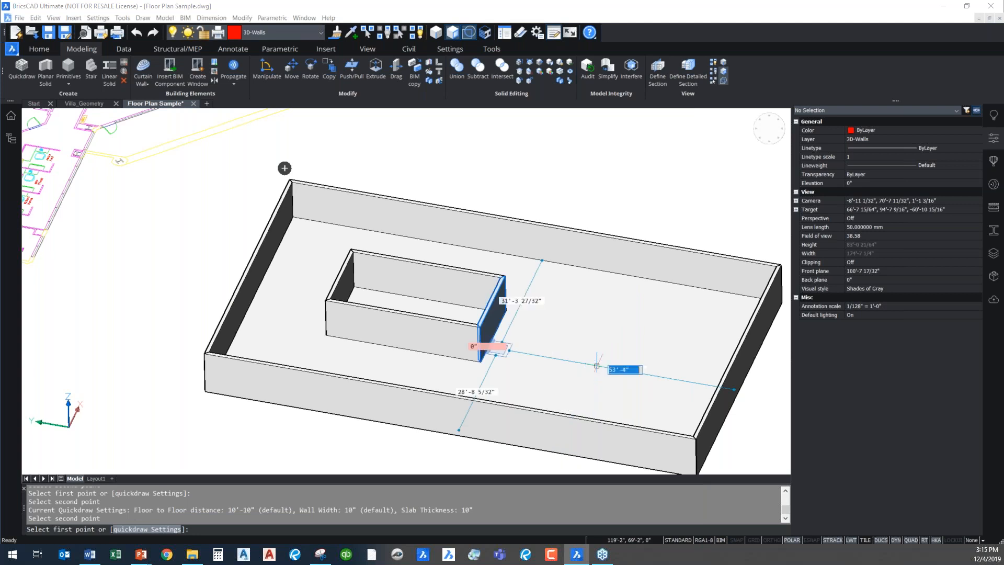
pyautogui.press('Tab')
pyautogui.press('Tab')
pyautogui.press('Tab')
pyautogui.write('0')
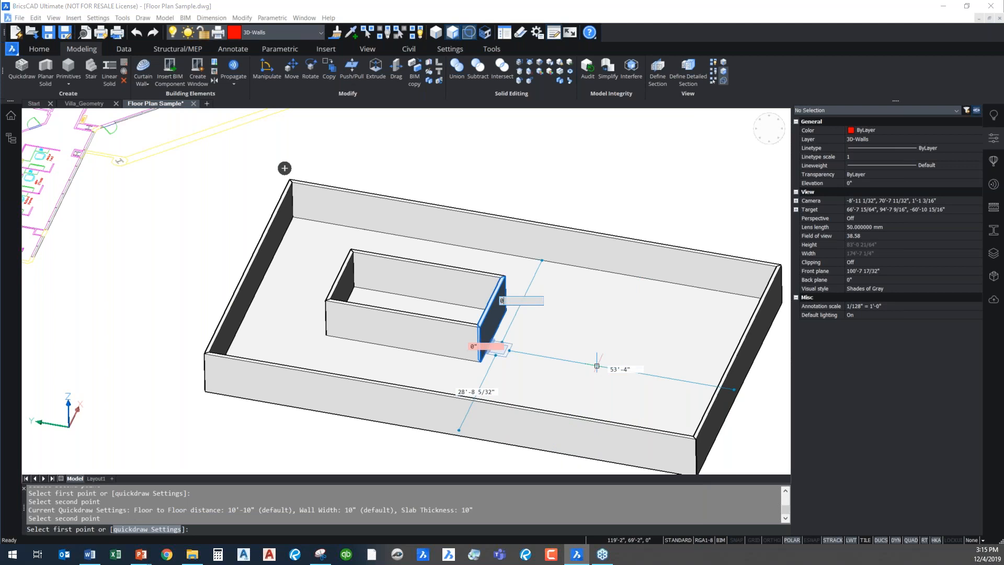
pyautogui.press('Tab')
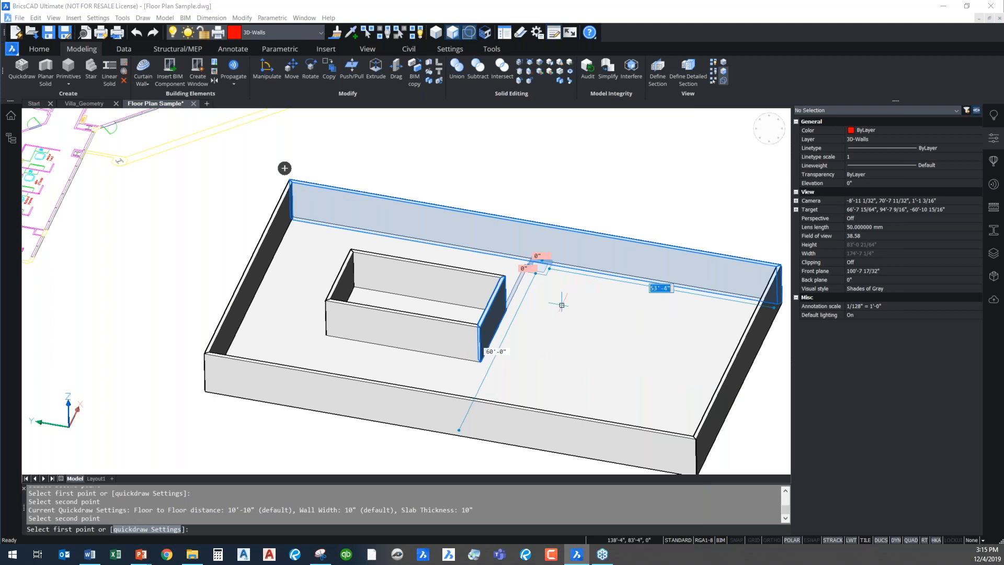
pyautogui.press('Tab')
pyautogui.press('Tab')
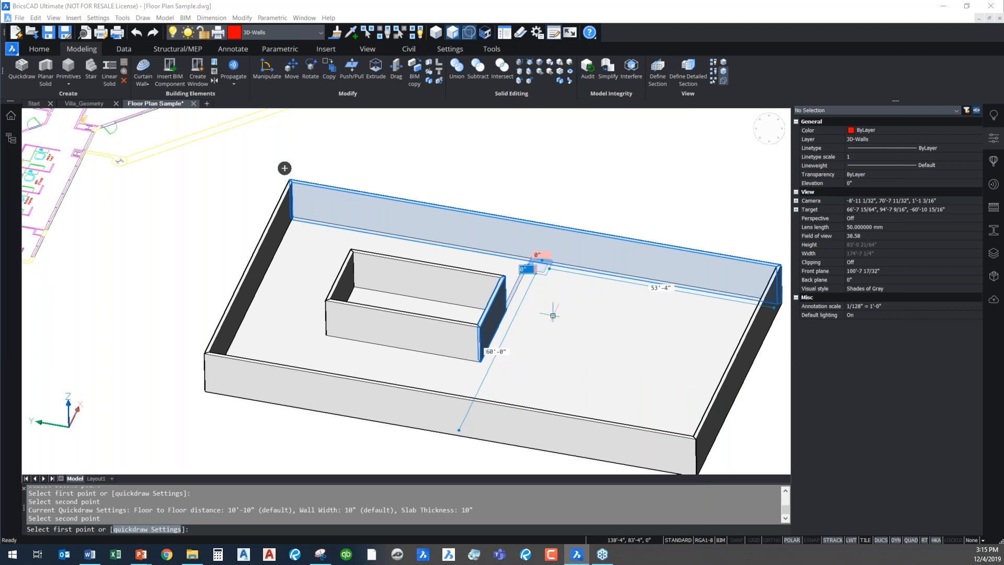
pyautogui.press('Escape')
# Offset the outline of the tall back wall's inner face 2' inward on the floor plan room with three low walls
pyautogui.scroll(-3, 571, 369)
pyautogui.scroll(4, 520, 341)
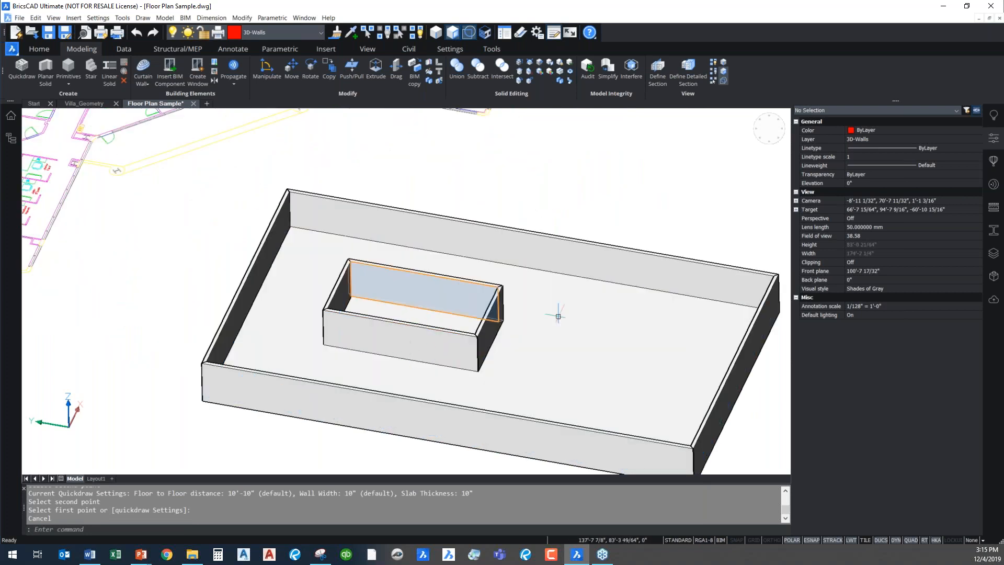
pyautogui.scroll(-2, 560, 360)
pyautogui.scroll(-2, 578, 416)
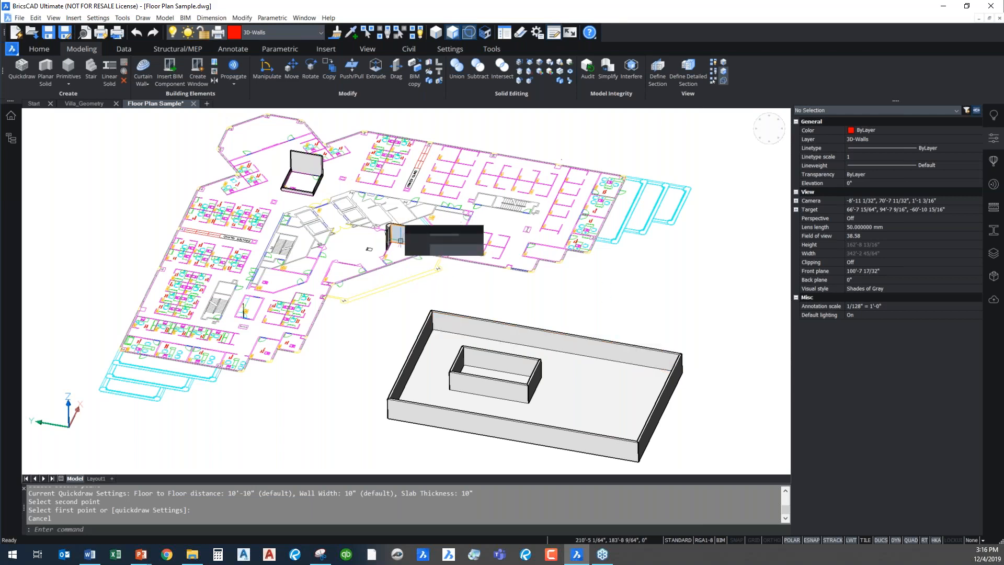
pyautogui.scroll(5, 304, 162)
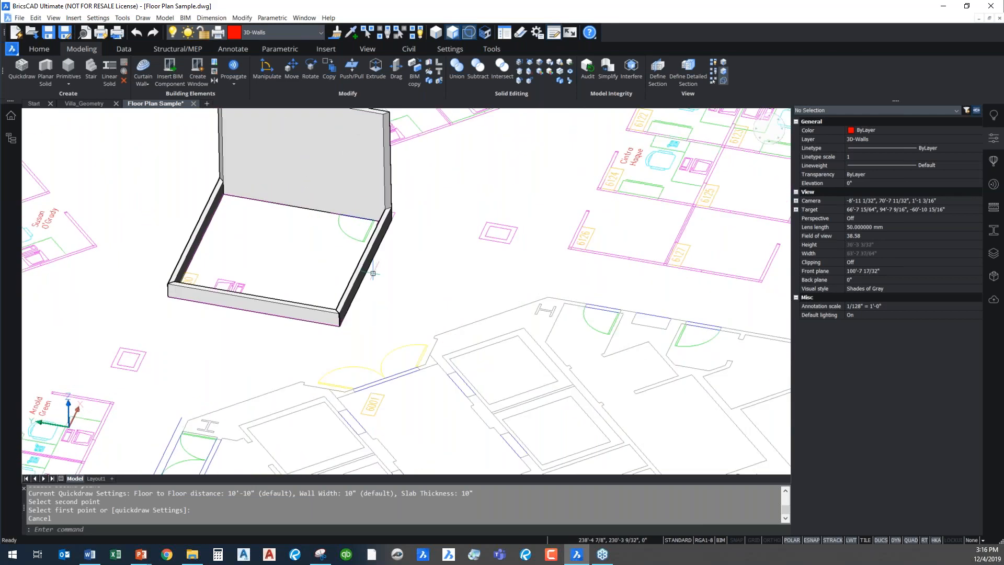
pyautogui.scroll(3, 397, 355)
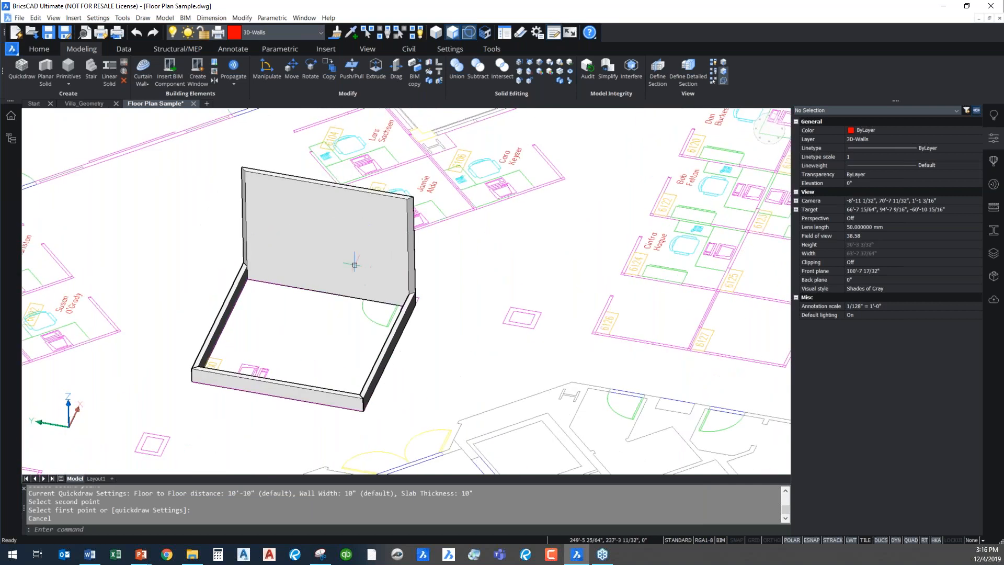
pyautogui.scroll(2, 339, 223)
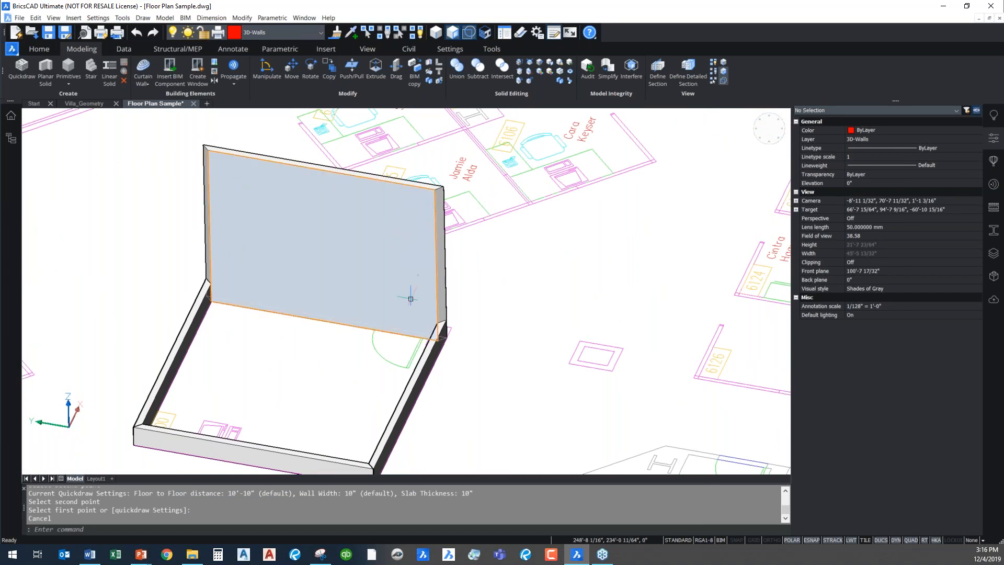
pyautogui.moveTo(254, 191)
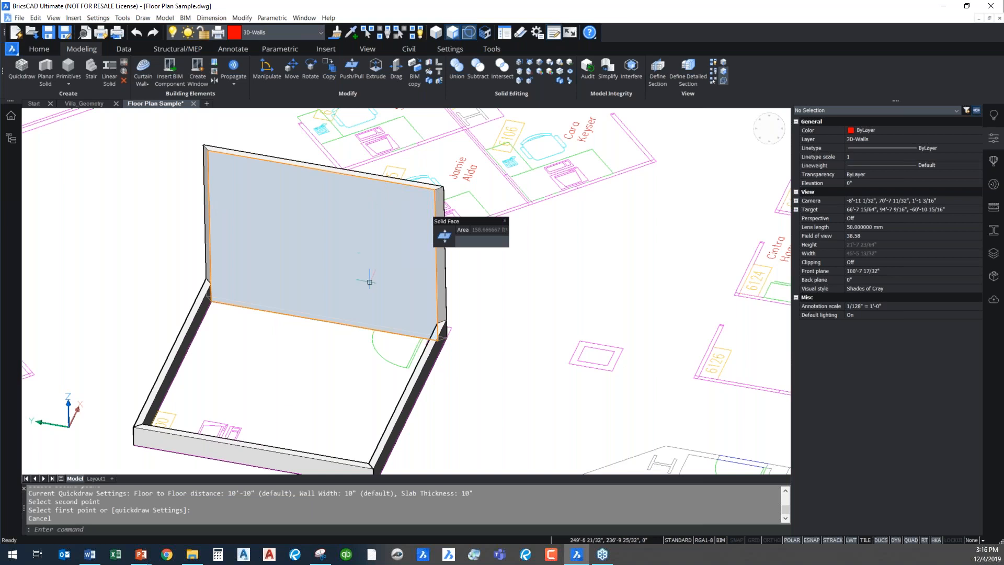
pyautogui.write('O')
pyautogui.press('Return')
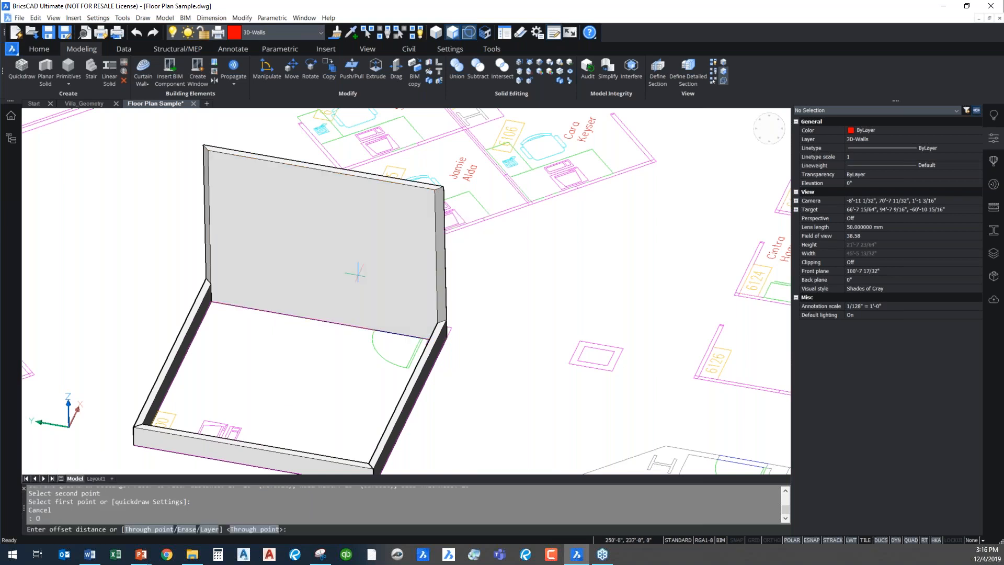
pyautogui.write("2'")
pyautogui.press('Return')
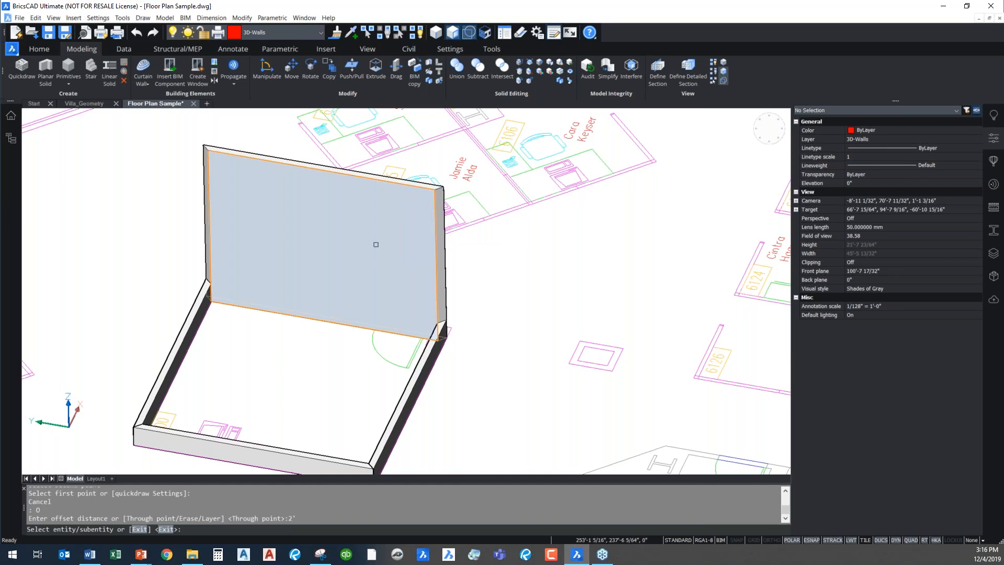
pyautogui.click(371, 180)
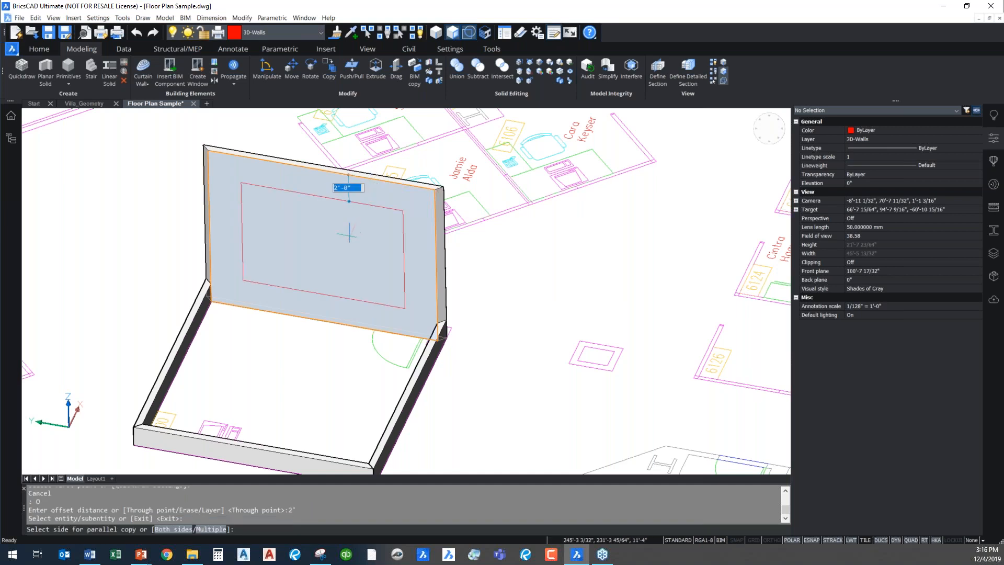
pyautogui.click(380, 346)
pyautogui.press('Return')
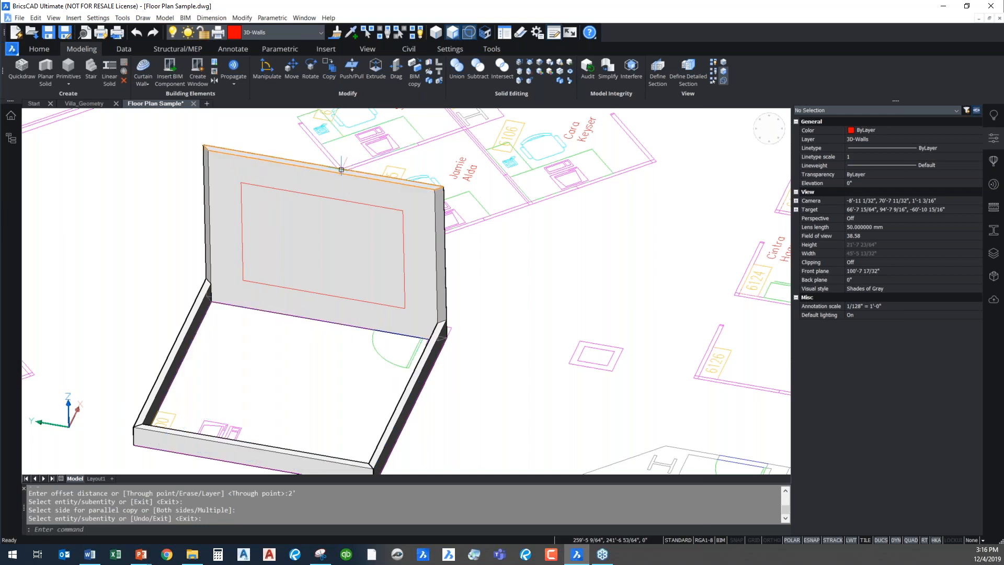
# Extrude the offset rectangle through the tall wall's thickness to cut a window opening
pyautogui.moveTo(335, 198)
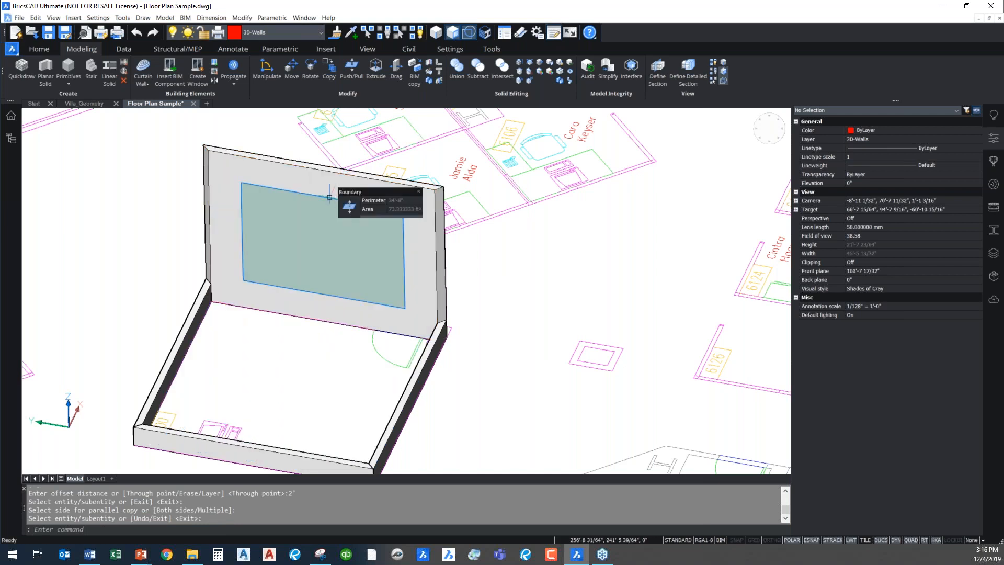
pyautogui.press('Escape')
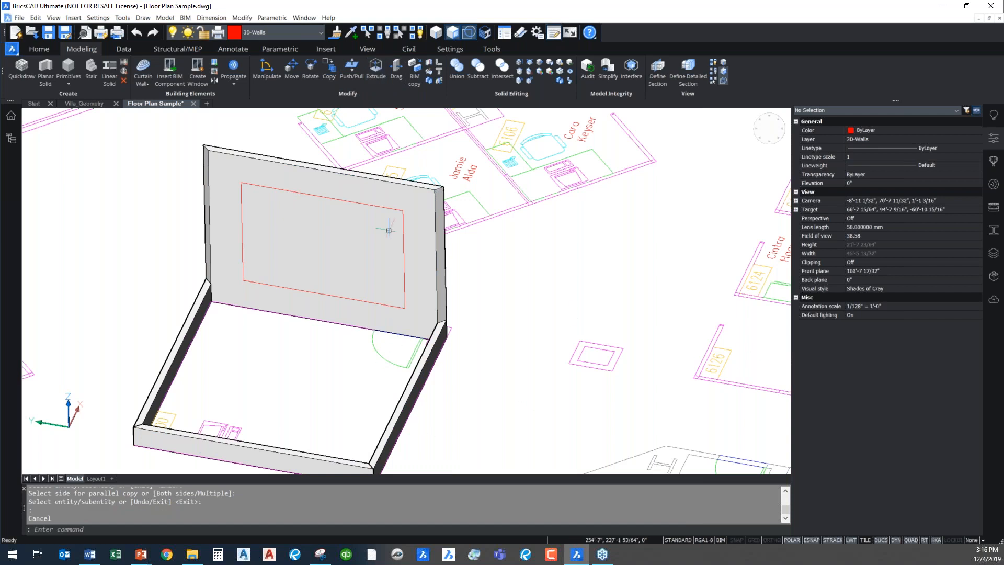
pyautogui.click(376, 68)
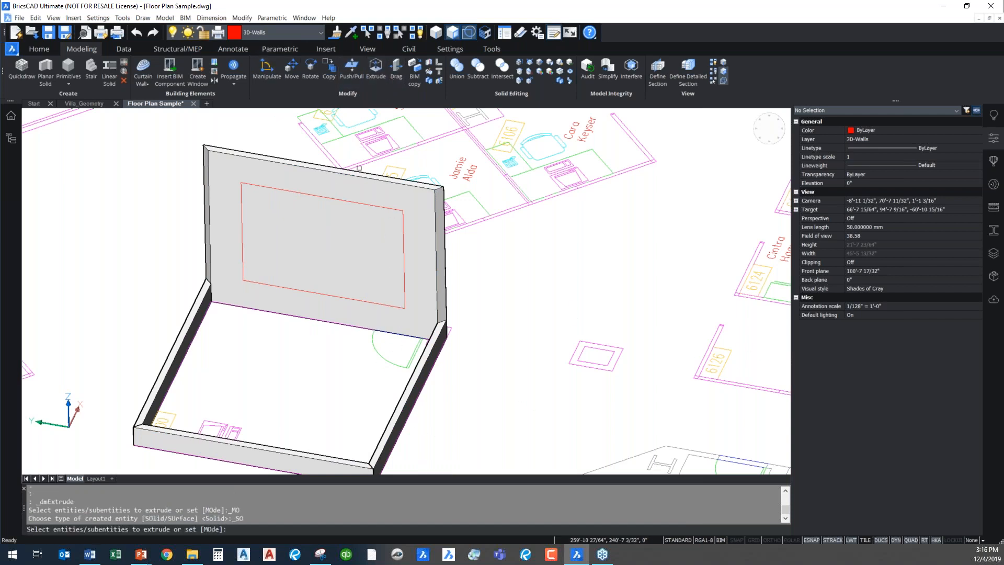
pyautogui.click(350, 256)
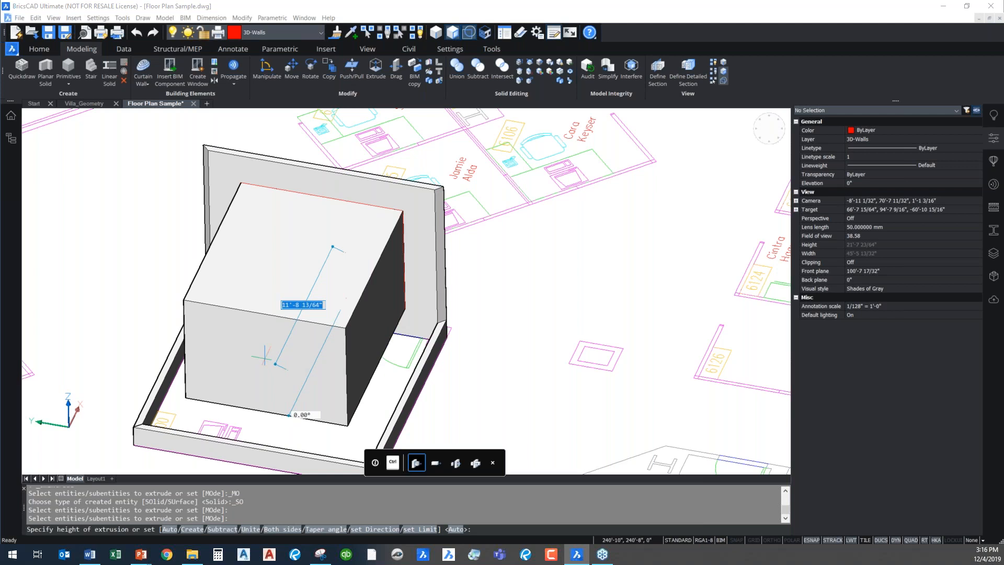
pyautogui.click(352, 207)
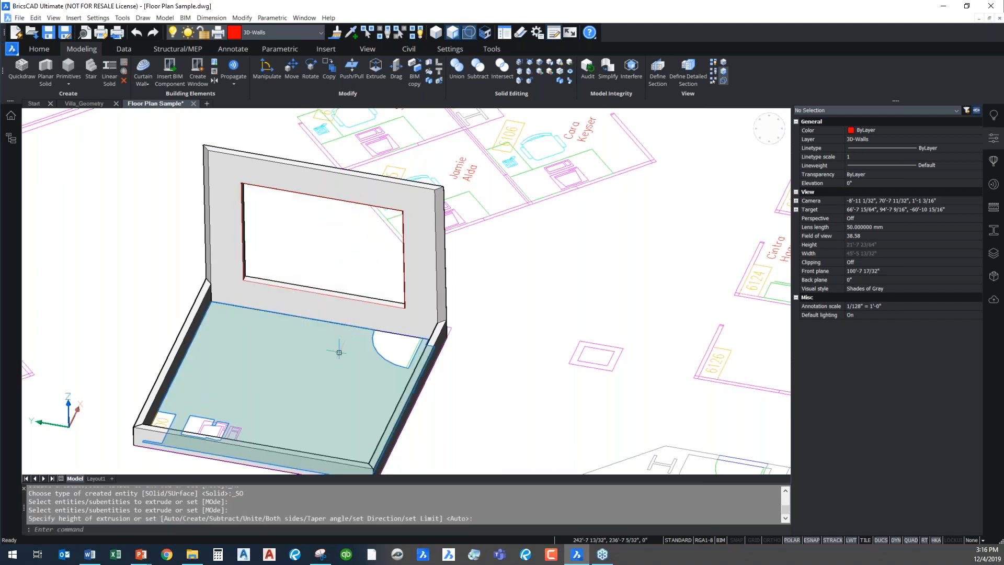
# Start inserting the Door SingleSwing 1 component for the full-height extruded walls near the middle of the floor plan
pyautogui.keyDown('shift'); pyautogui.moveTo(339, 352); pyautogui.dragTo(521, 220, button='middle'); pyautogui.keyUp('shift')
pyautogui.moveTo(475, 362); pyautogui.dragTo(300, 329, button='middle')
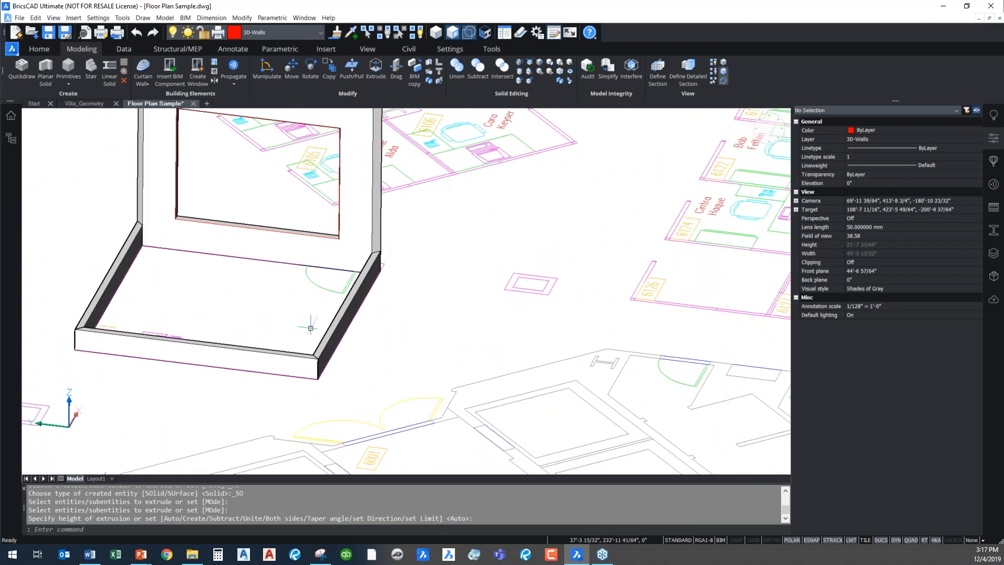
pyautogui.scroll(-3, 439, 343)
pyautogui.moveTo(692, 451); pyautogui.dragTo(449, 285, button='middle')
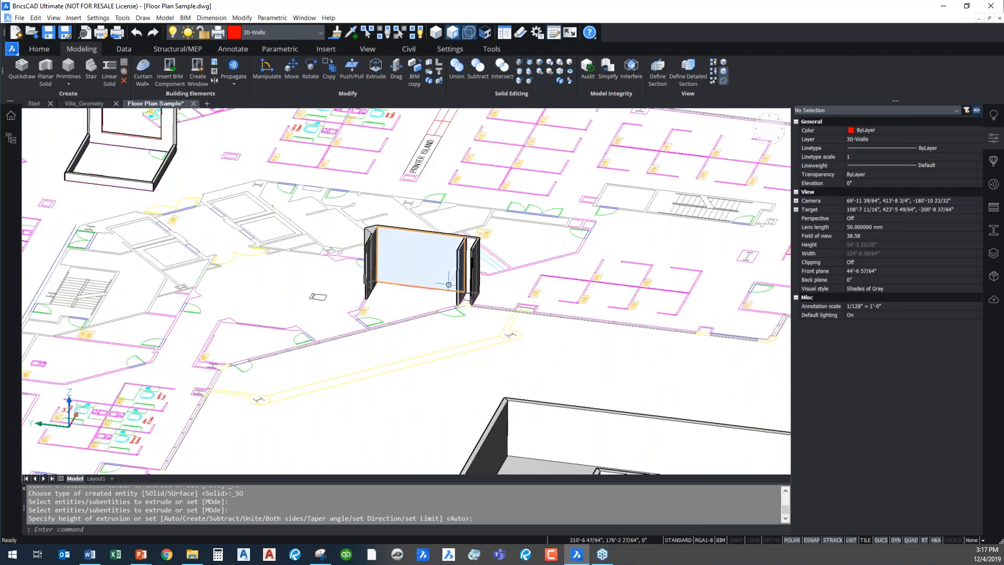
pyautogui.scroll(4, 449, 284)
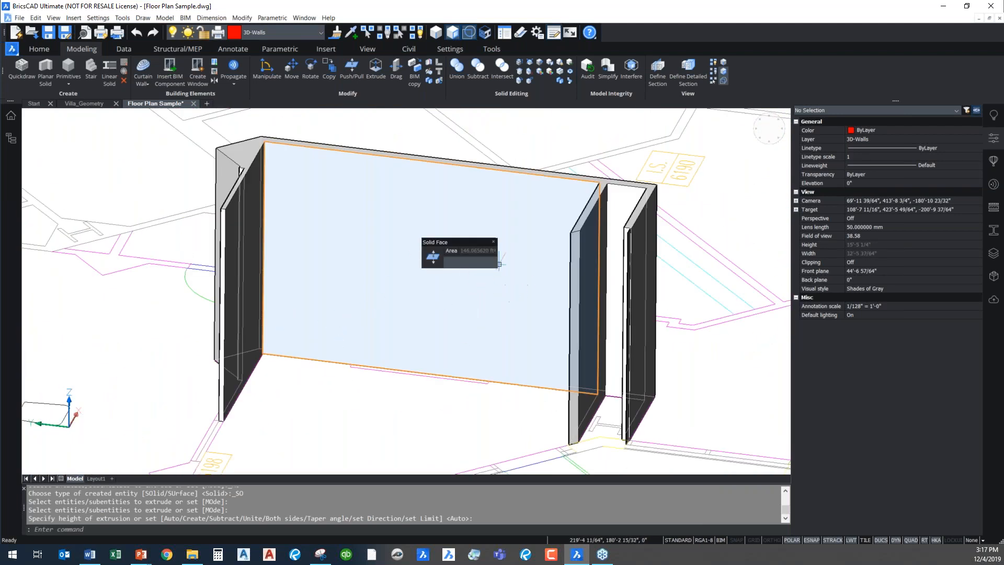
pyautogui.press('Escape')
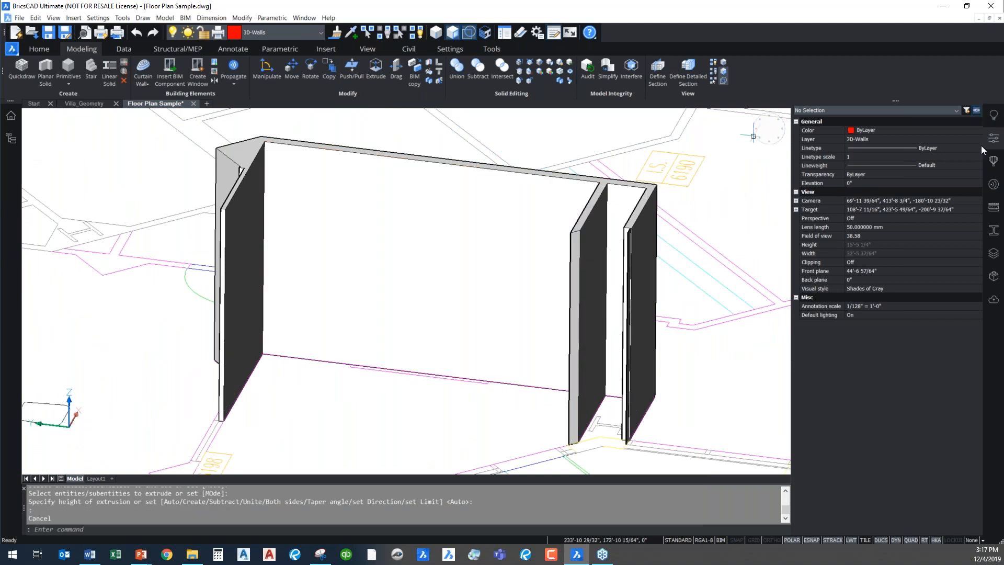
pyautogui.click(995, 165)
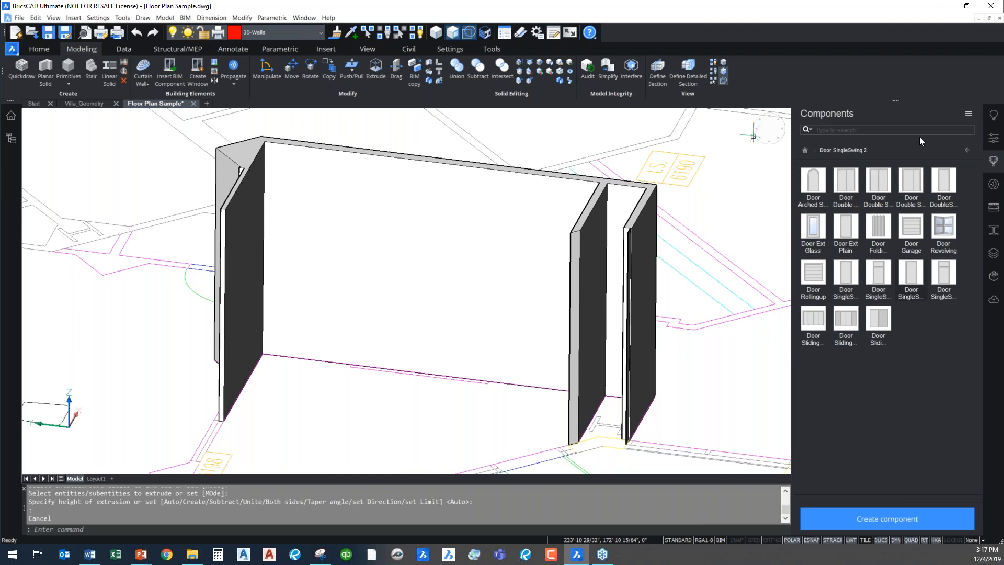
pyautogui.click(848, 276)
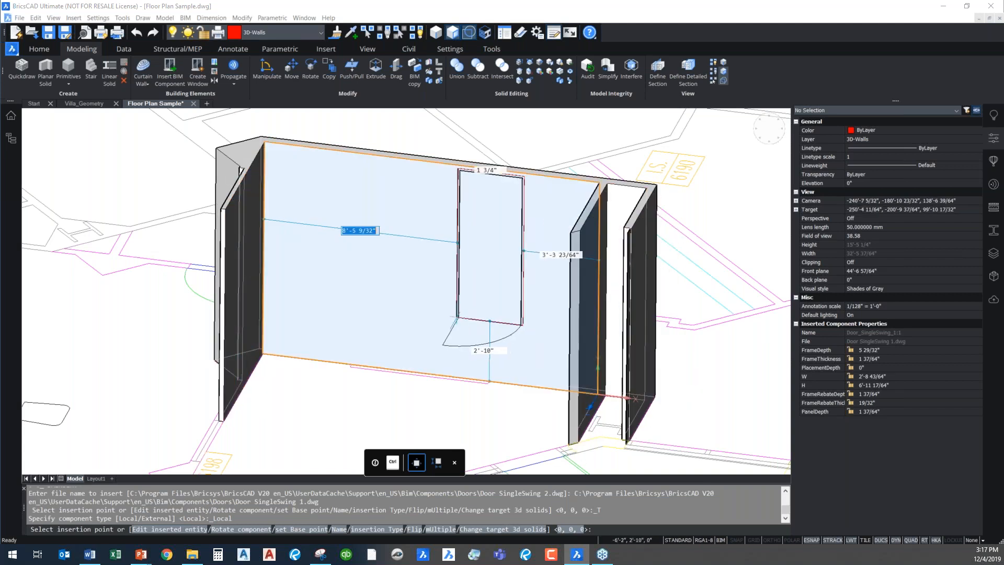
# Preview the door's placement on the Quickdraw building's inner room and return to the full-height extruded wall
pyautogui.scroll(-1, 454, 325)
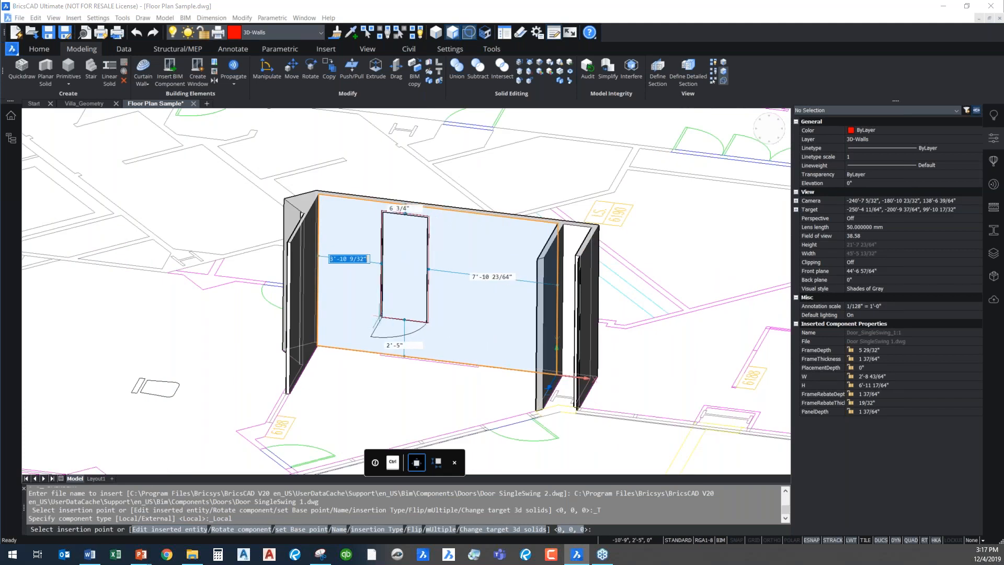
pyautogui.scroll(-2, 384, 325)
pyautogui.moveTo(393, 374); pyautogui.dragTo(336, 107, button='middle')
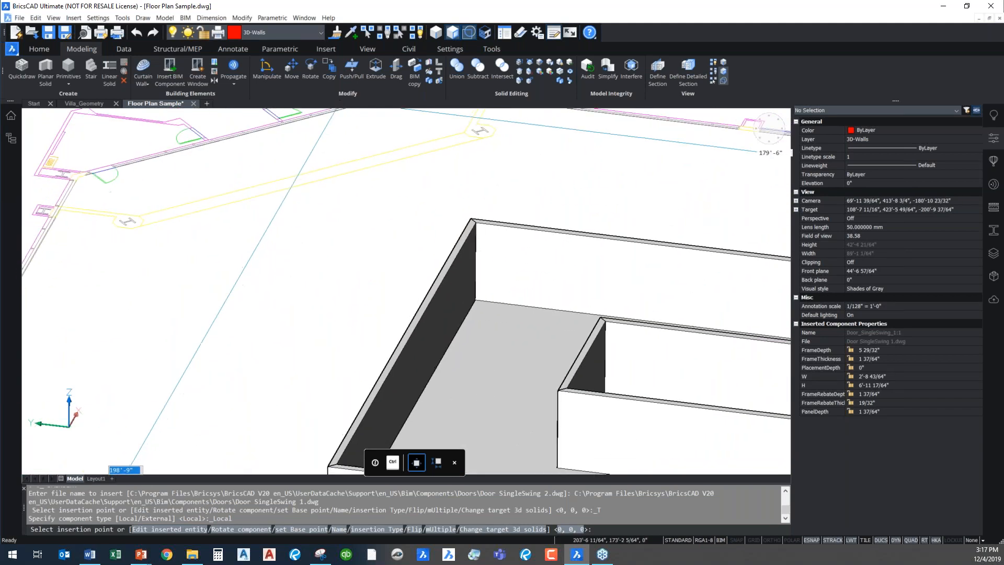
pyautogui.moveTo(704, 379); pyautogui.dragTo(503, 229, button='middle')
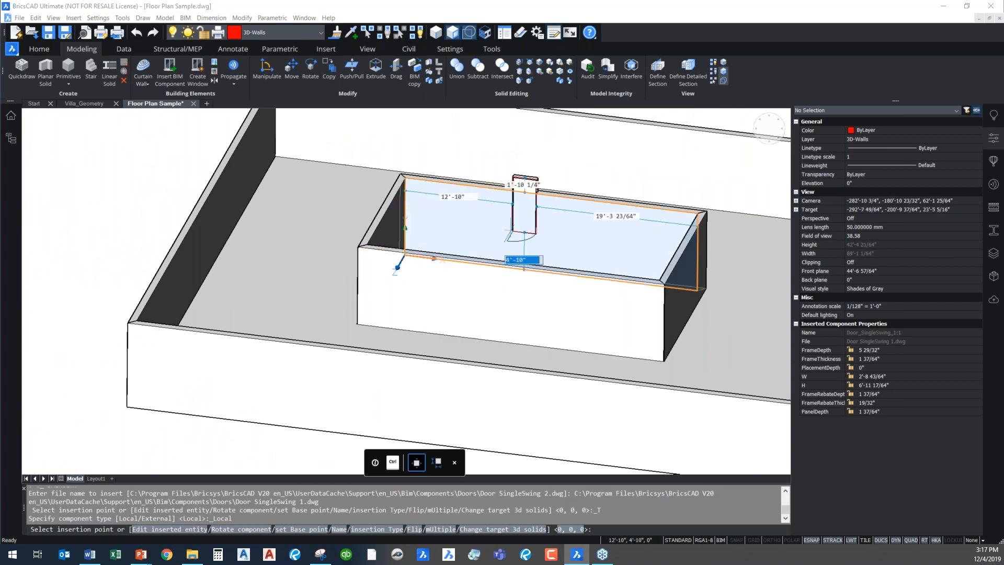
pyautogui.moveTo(400, 173); pyautogui.dragTo(541, 508, button='middle')
pyautogui.scroll(6, 402, 369)
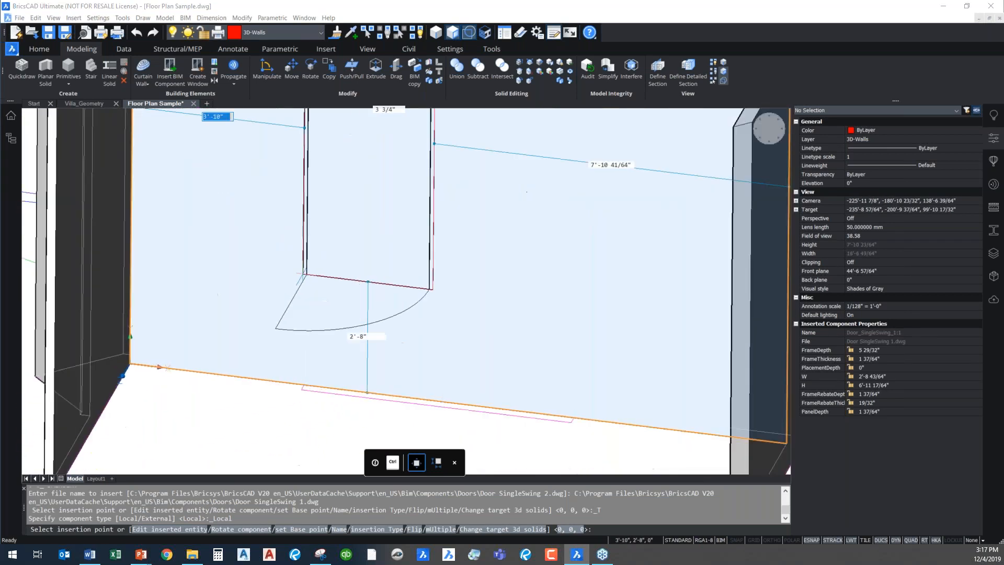
pyautogui.scroll(-5, 403, 369)
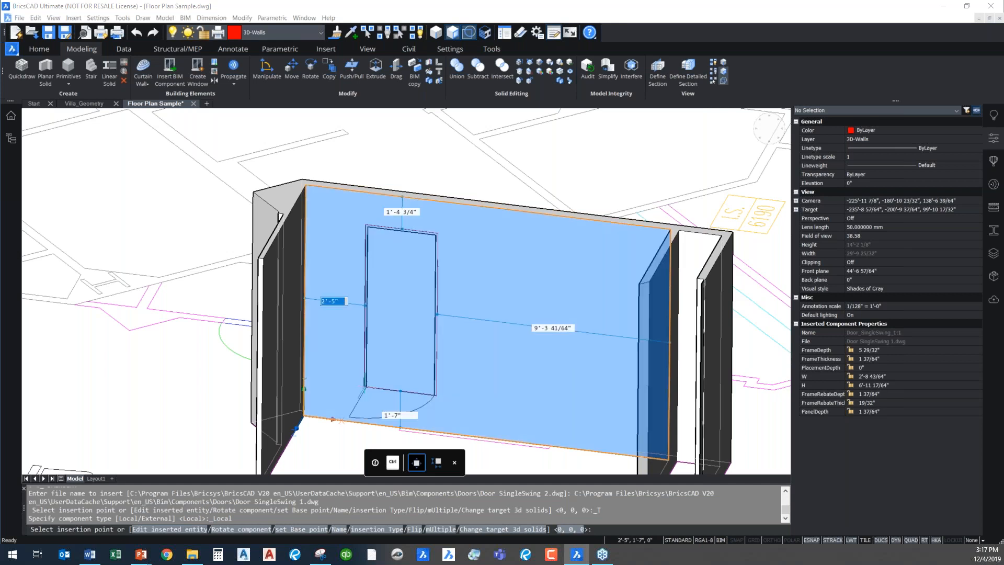
# Place the door in the long full-height wall, 1' from the adjoining side wall and 0" above the floor
pyautogui.write('1')
pyautogui.press('Tab')
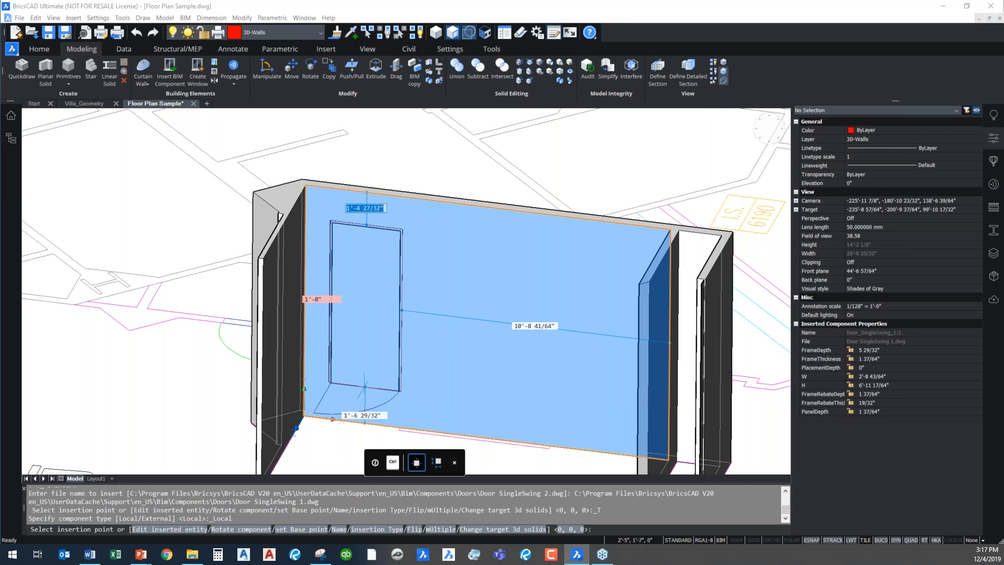
pyautogui.press('Tab')
pyautogui.press('Tab')
pyautogui.write('0')
pyautogui.press('Tab')
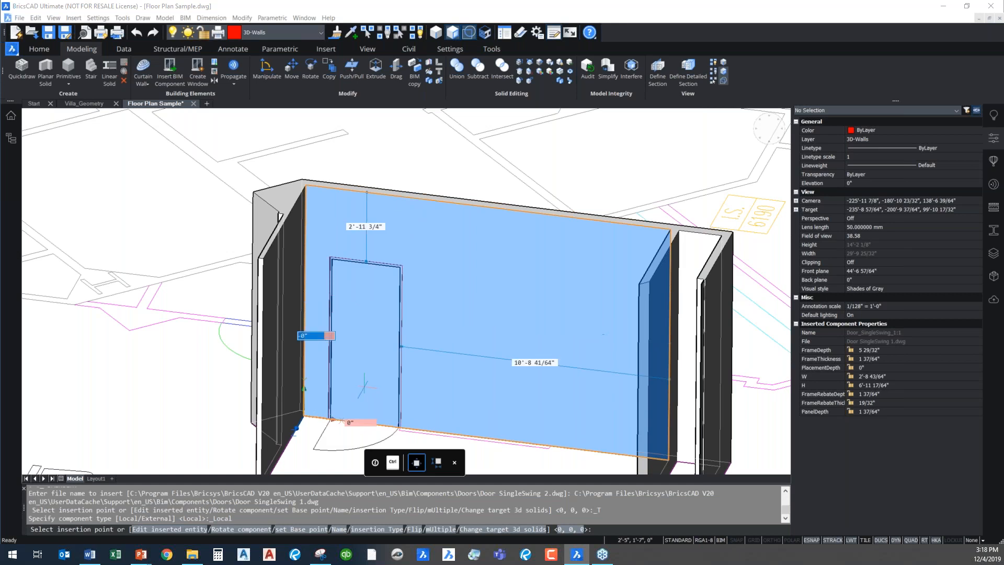
pyautogui.press('Return')
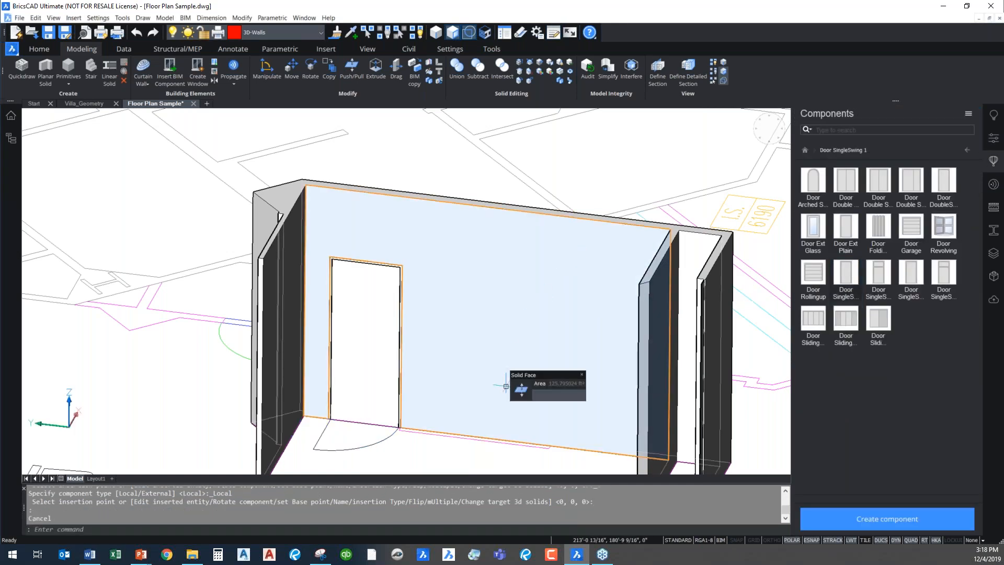
# Start inserting the Window 2x1 component from the Windows category for the long full-height wall
pyautogui.press('Escape')
pyautogui.scroll(-3, 503, 359)
pyautogui.moveTo(503, 358); pyautogui.dragTo(472, 277, button='middle')
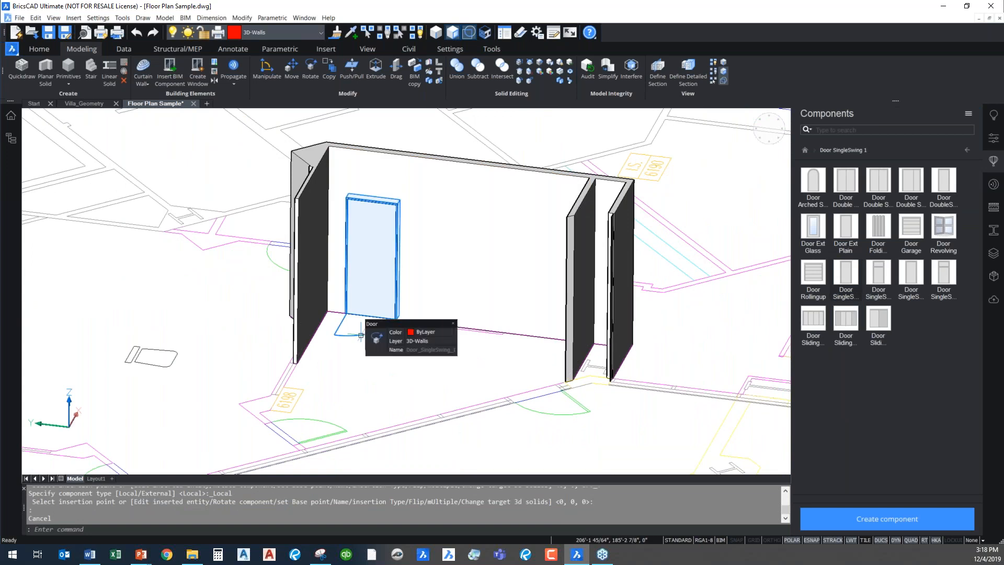
pyautogui.moveTo(385, 337)
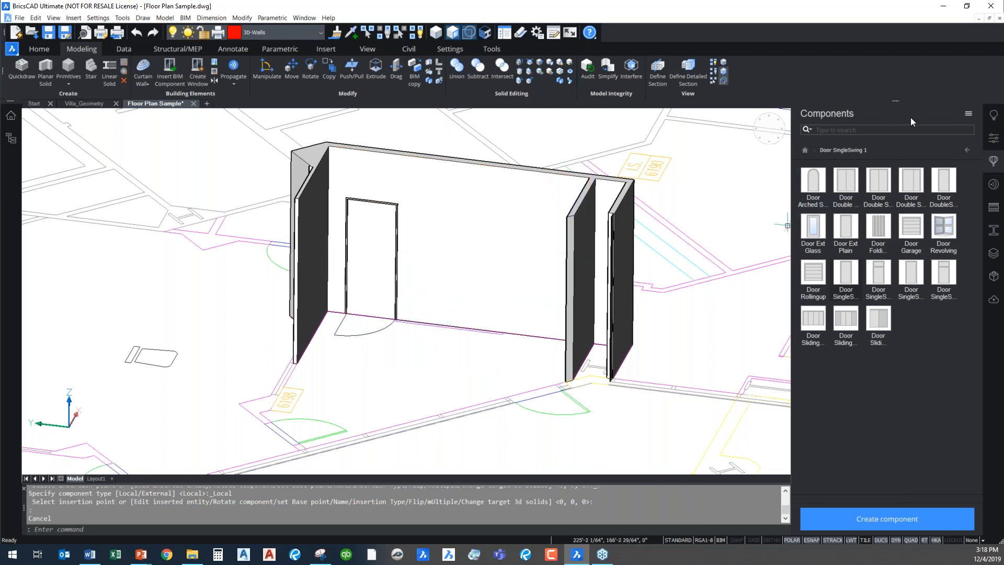
pyautogui.click(966, 150)
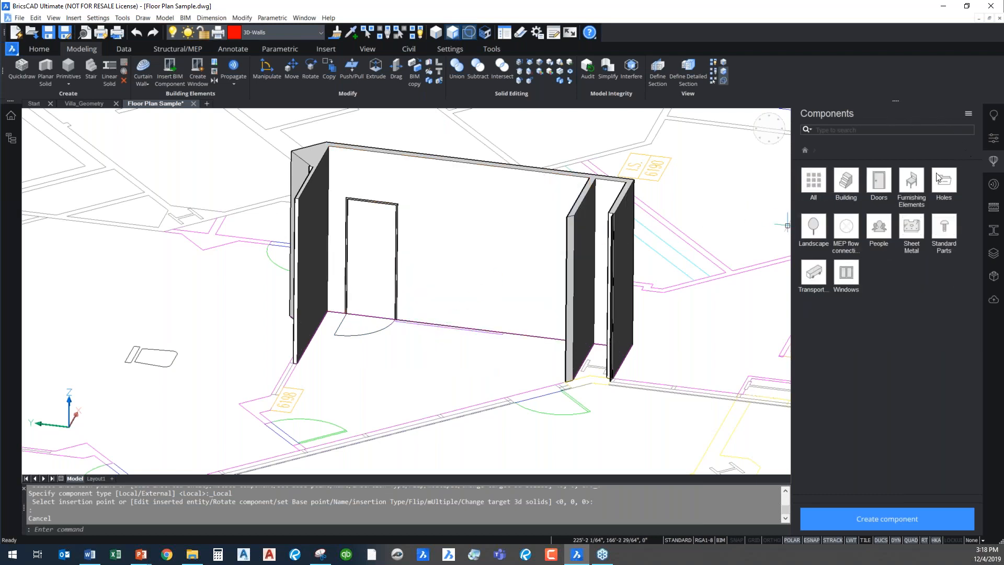
pyautogui.click(856, 284)
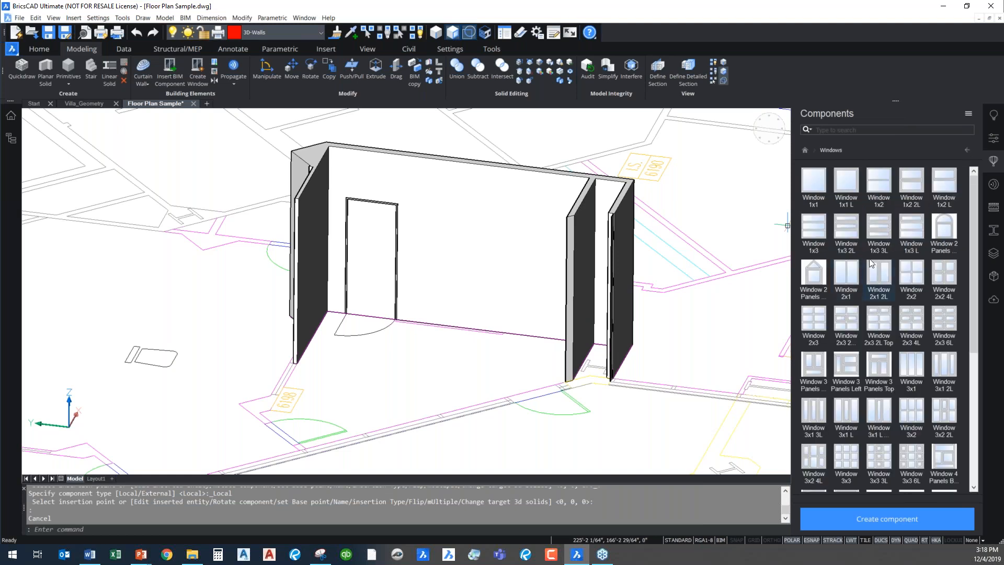
pyautogui.click(852, 279)
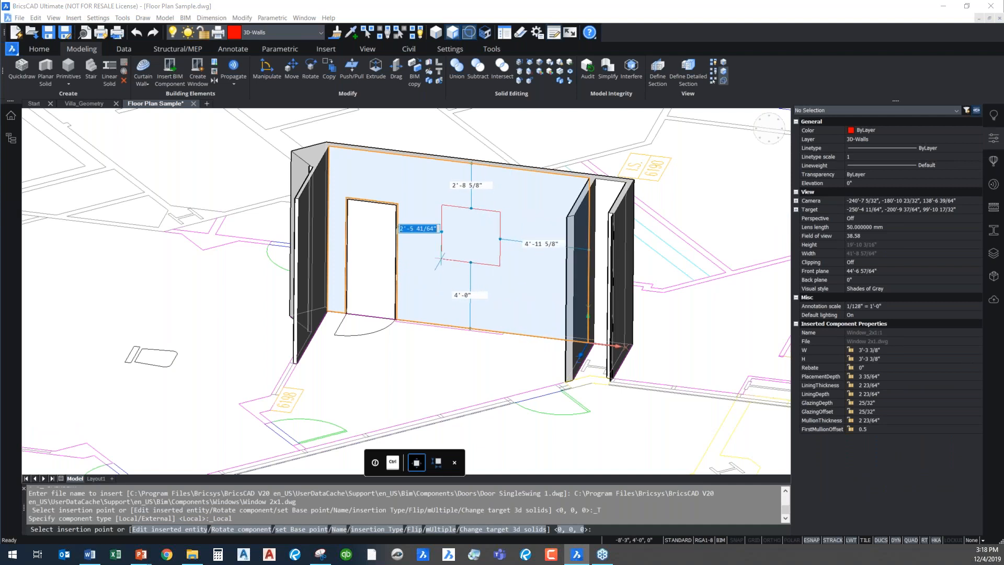
# Place the window in the long full-height wall, 3' from the door and 3'6" above the floor
pyautogui.write("3'")
pyautogui.press('Tab')
pyautogui.press('Tab')
pyautogui.press('Tab')
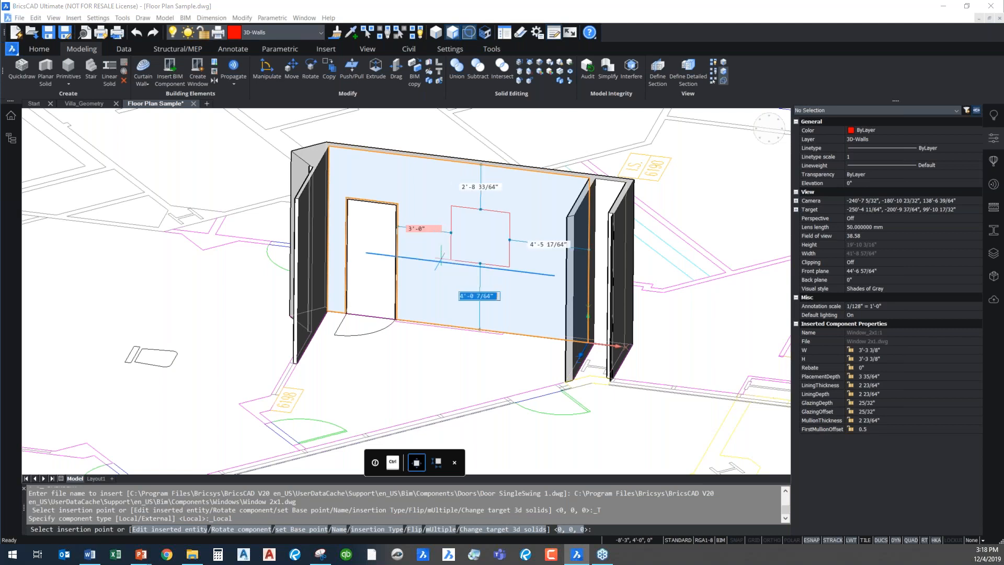
pyautogui.write("3'6")
pyautogui.press('Return')
pyautogui.press('Escape')
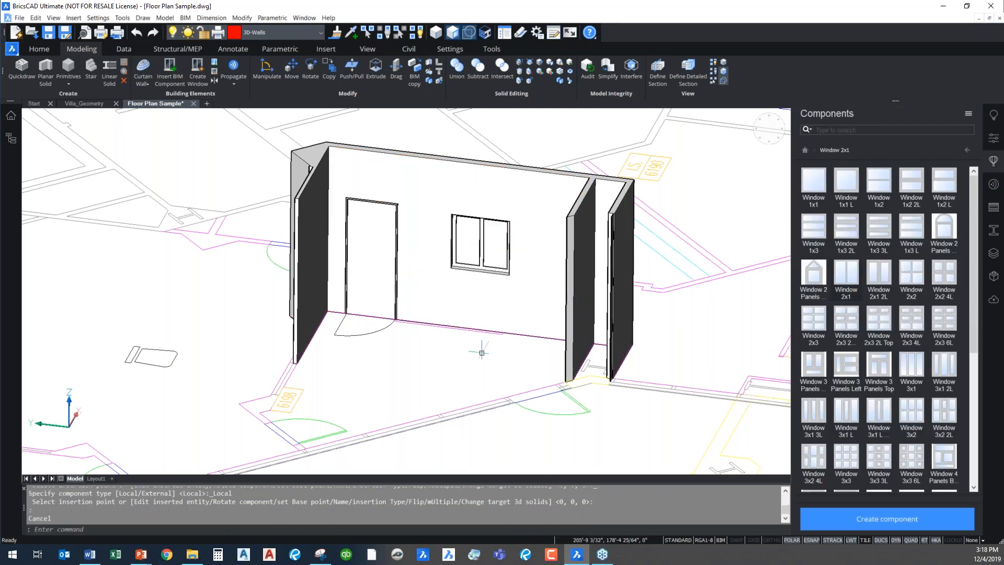
# Examine the door and window in the full-height wall together with the surrounding floor plan
pyautogui.scroll(-4, 518, 288)
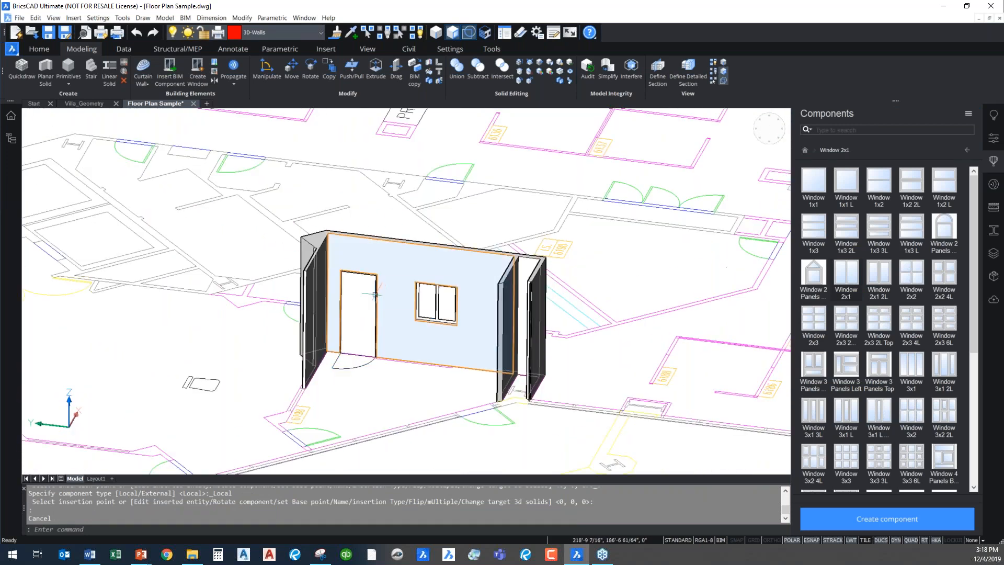
pyautogui.click(452, 317)
pyautogui.press('Escape')
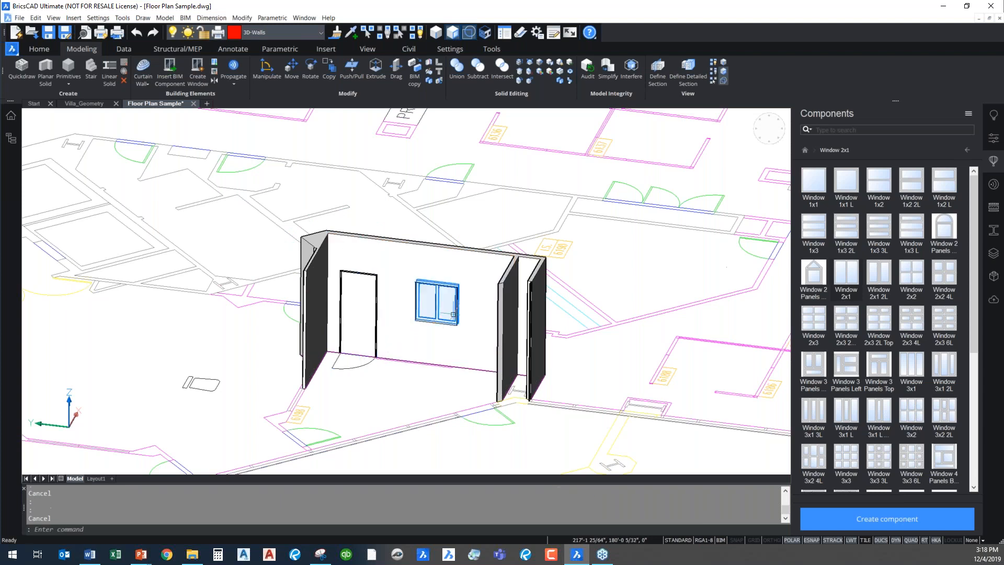
pyautogui.moveTo(362, 267)
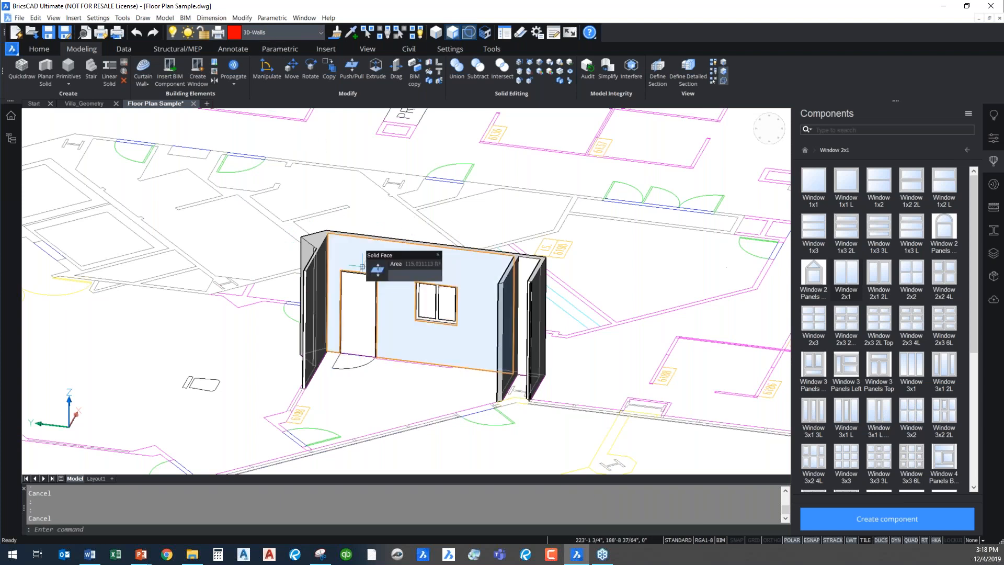
pyautogui.moveTo(592, 285)
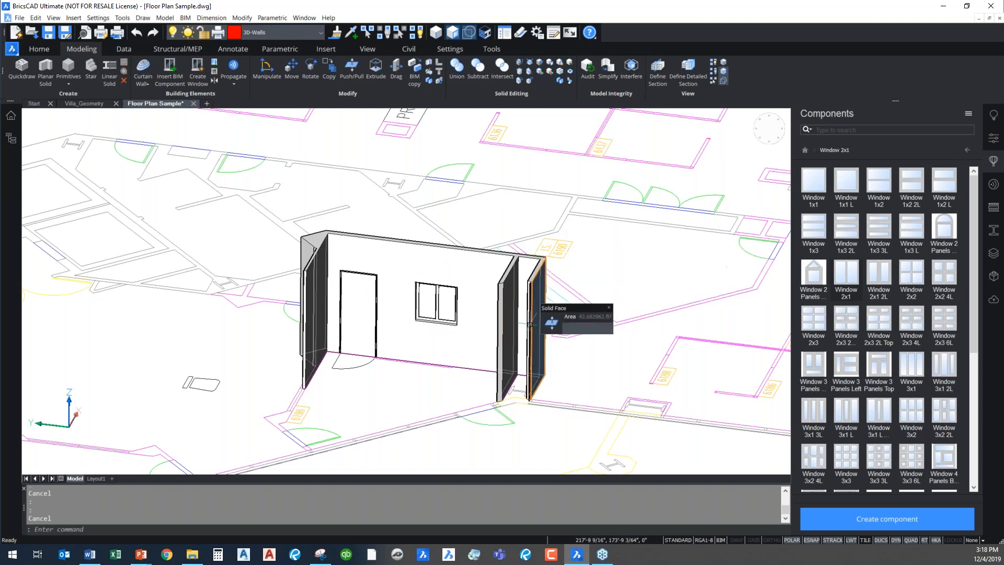
pyautogui.scroll(-2, 448, 364)
pyautogui.scroll(-2, 448, 364)
pyautogui.moveTo(448, 364); pyautogui.dragTo(448, 282, button='middle')
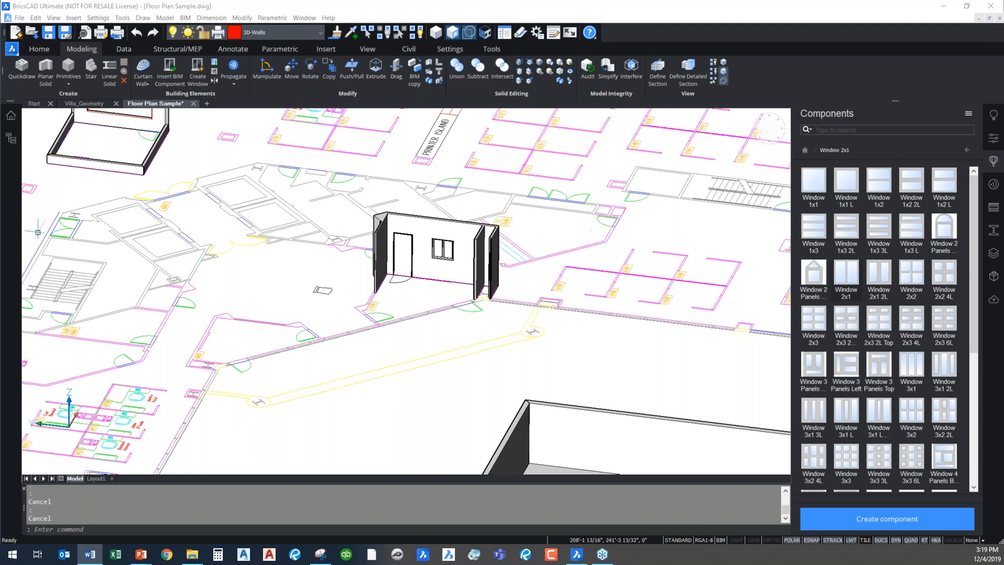
pyautogui.click(453, 281)
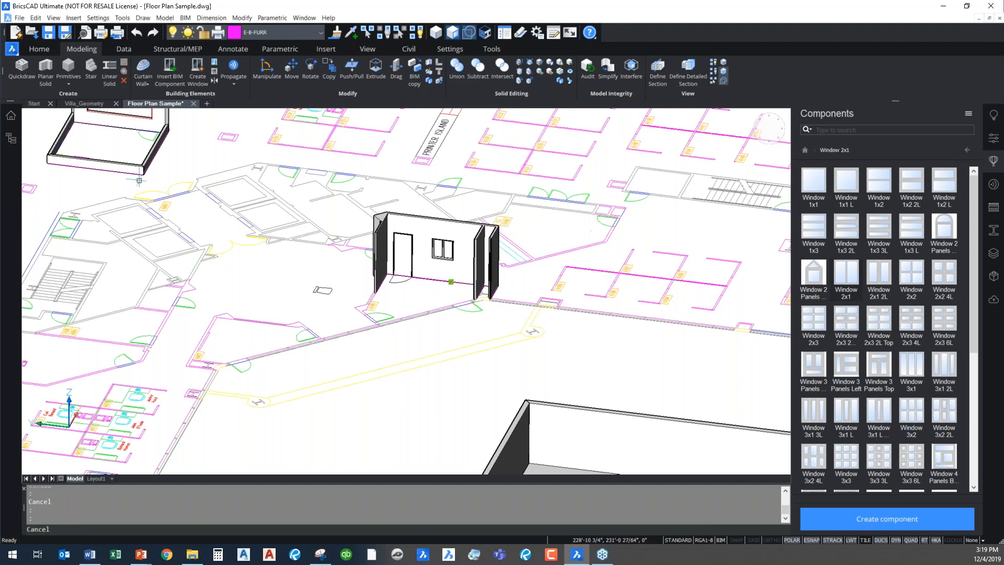
pyautogui.click(457, 259)
pyautogui.scroll(3, 461, 241)
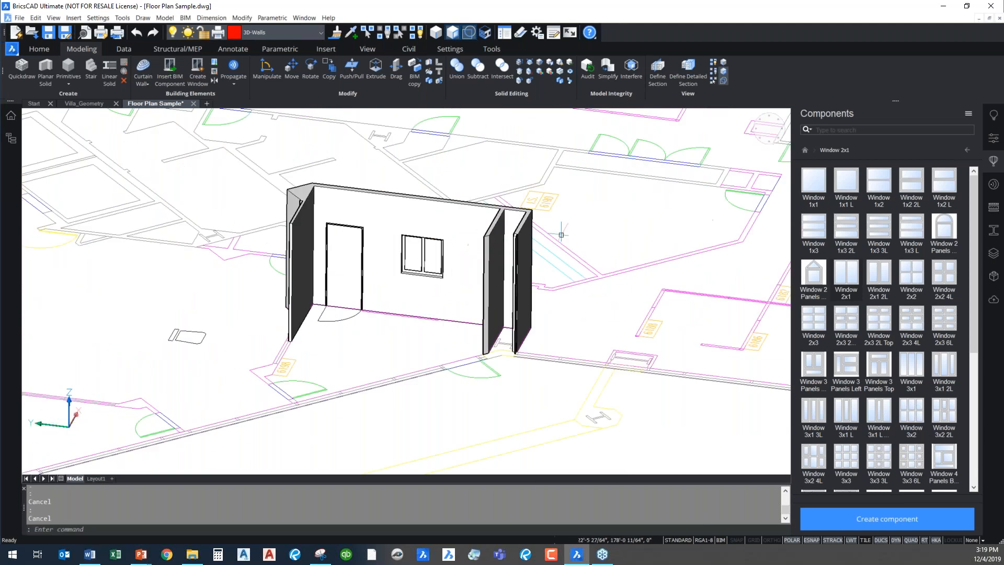
# Hide the component library and try to select the full-height wall for classification
pyautogui.click(1001, 146)
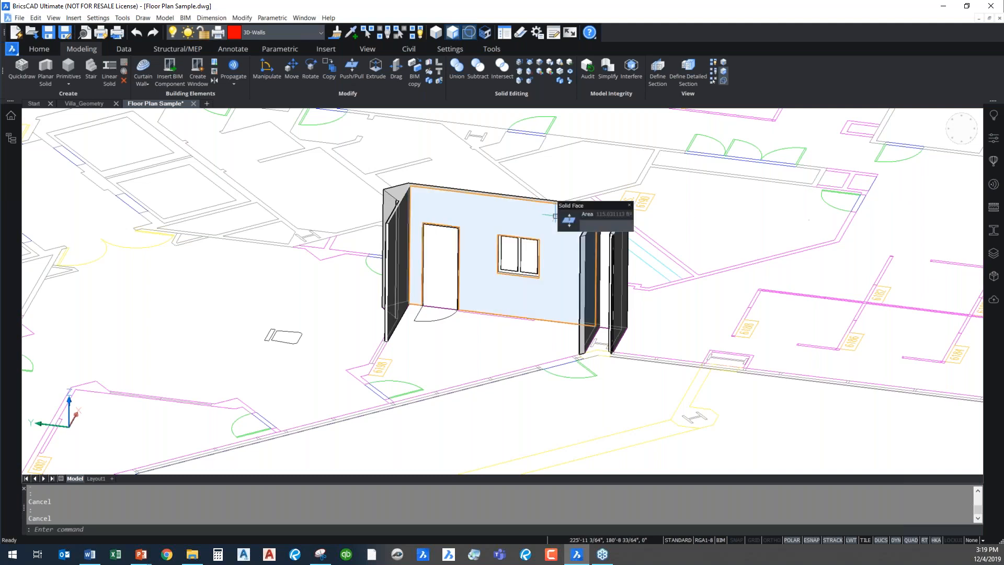
pyautogui.moveTo(521, 191); pyautogui.dragTo(434, 202, button='middle')
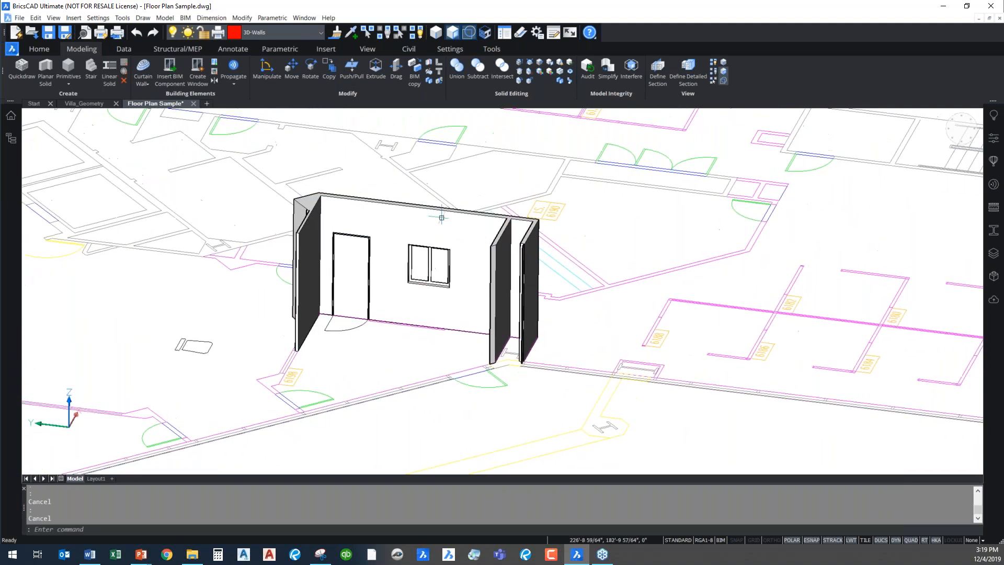
pyautogui.moveTo(438, 235)
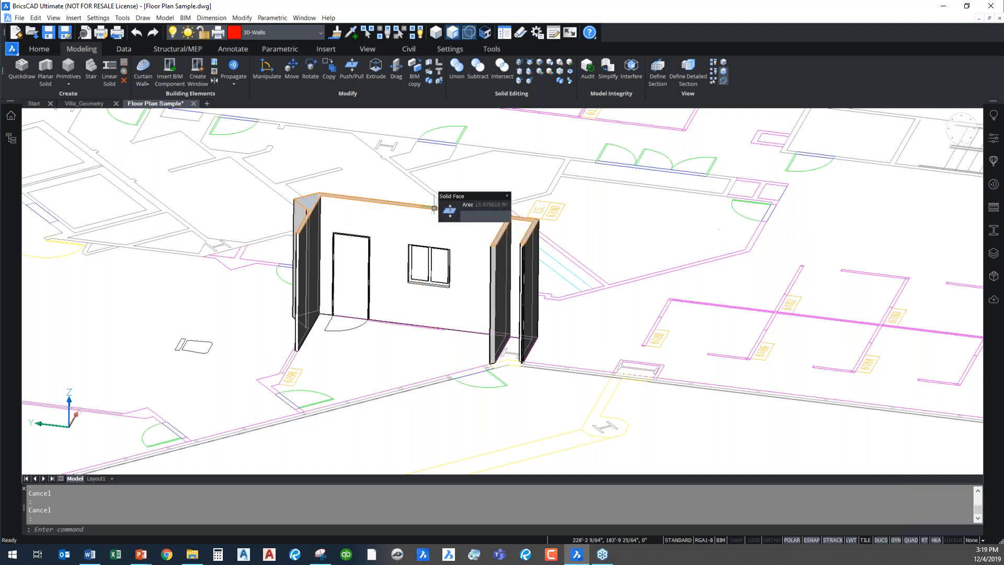
pyautogui.moveTo(450, 210)
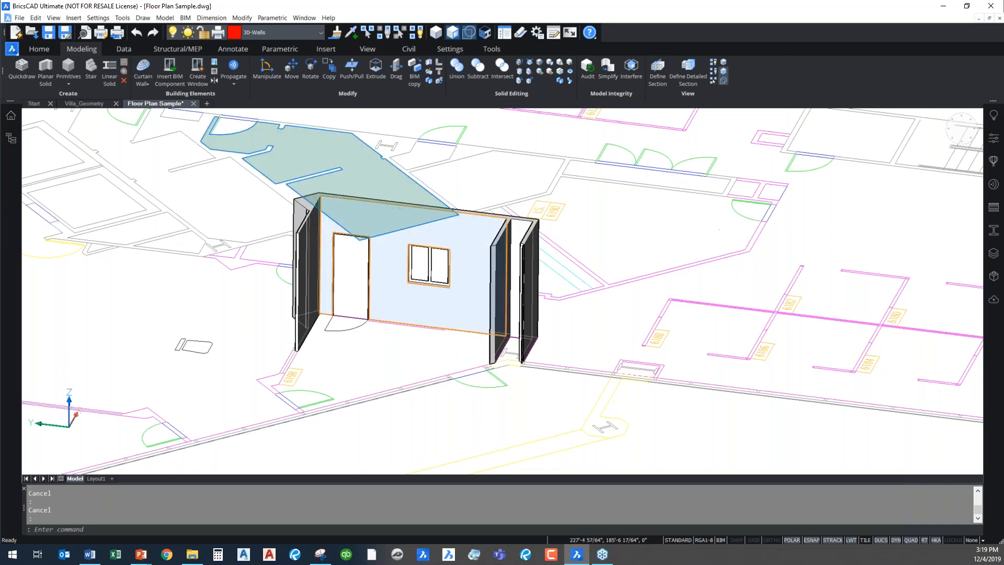
pyautogui.press('Escape')
pyautogui.press('Escape')
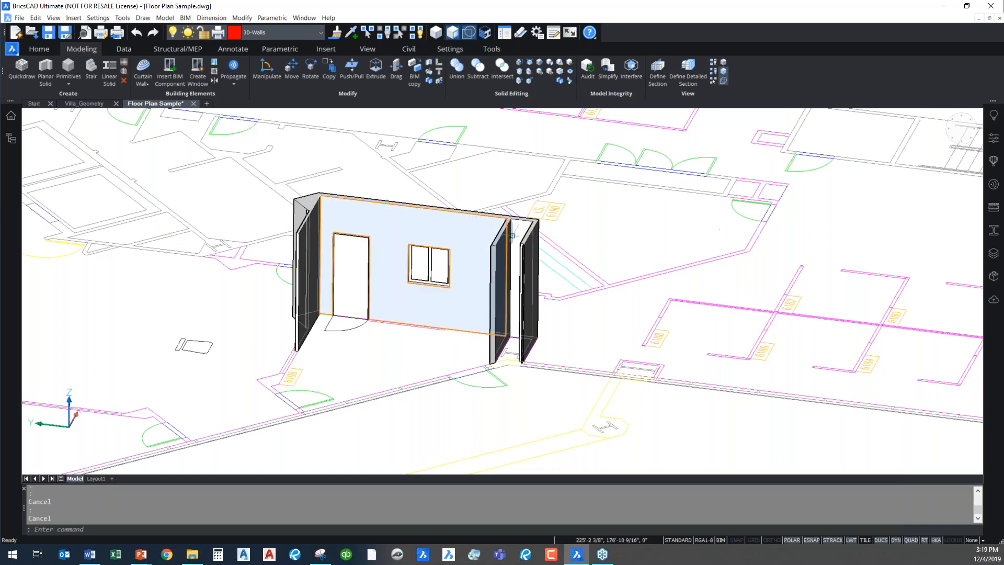
pyautogui.click(398, 223)
pyautogui.rightClick(421, 208)
pyautogui.press('Escape')
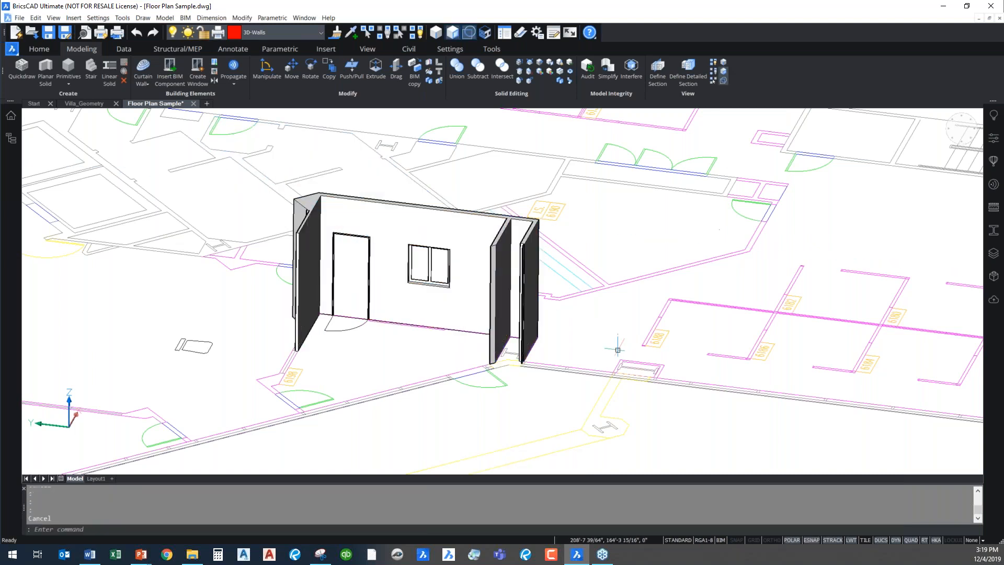
# Select the entire full-height wall solid and classify it as a BIM wall
pyautogui.keyDown('shift'); pyautogui.moveTo(592, 363); pyautogui.dragTo(150, 355, button='middle'); pyautogui.keyUp('shift')
pyautogui.scroll(-2, 574, 342)
pyautogui.scroll(3, 435, 256)
pyautogui.click(297, 152)
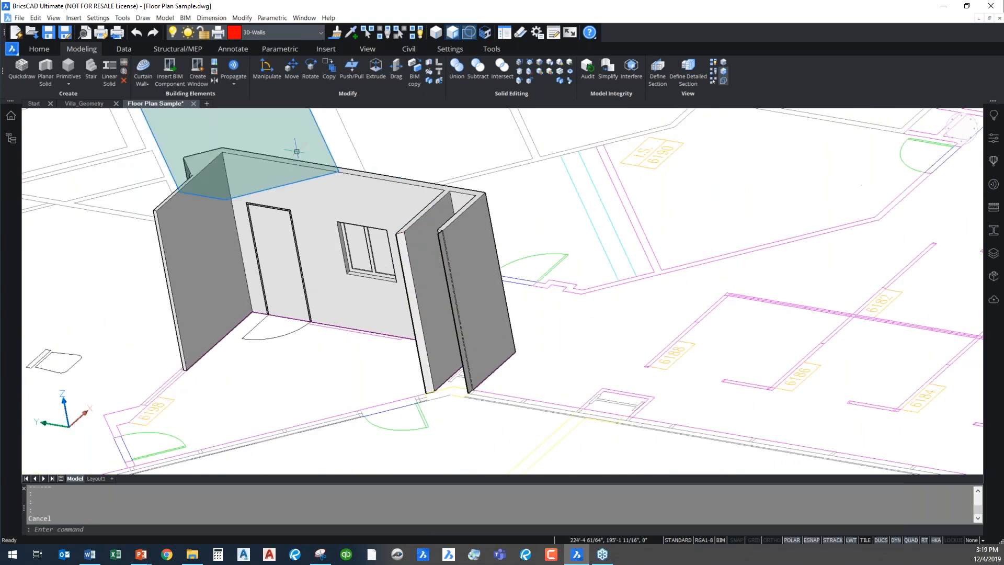
pyautogui.press('Escape')
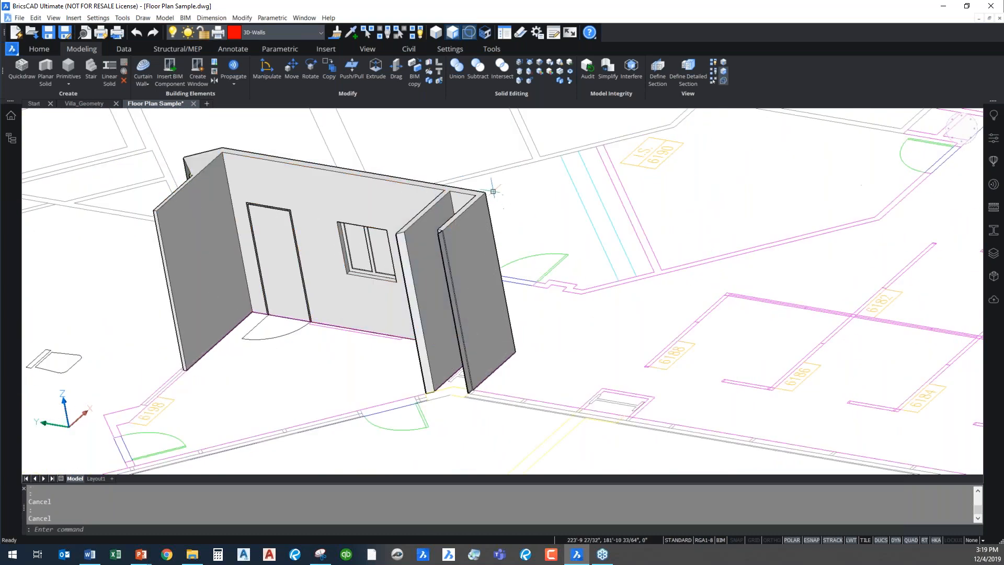
pyautogui.click(465, 206)
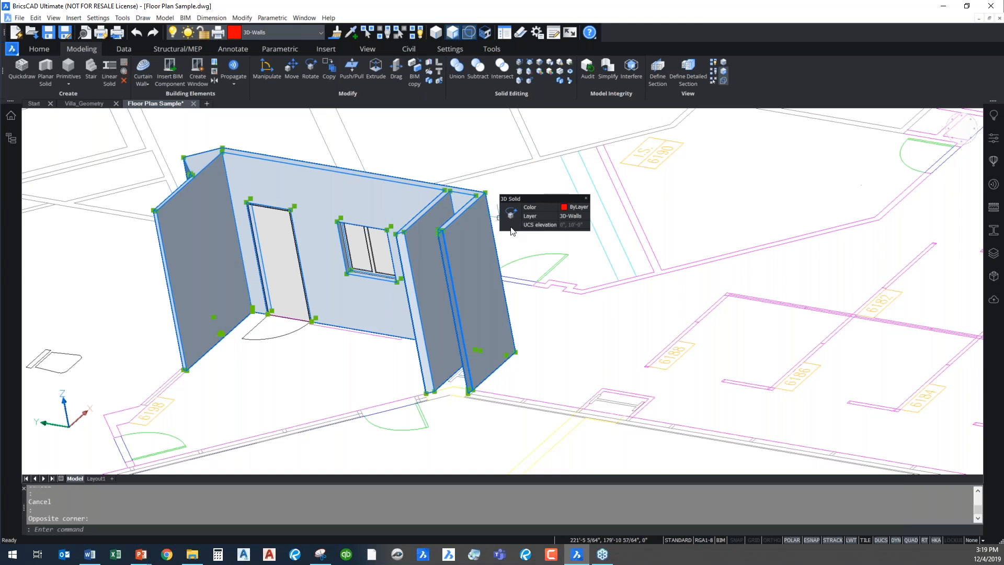
pyautogui.moveTo(598, 230)
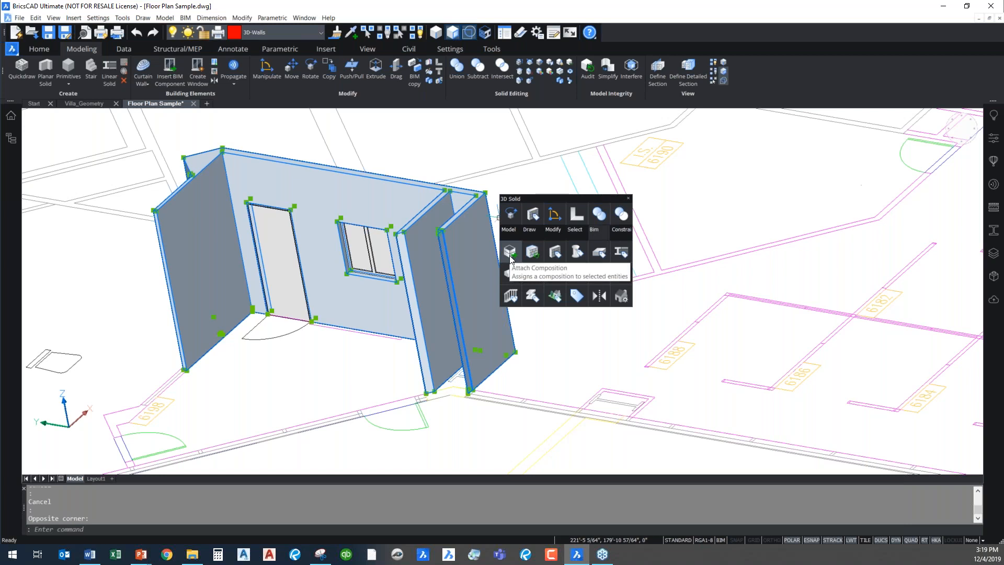
pyautogui.click(561, 259)
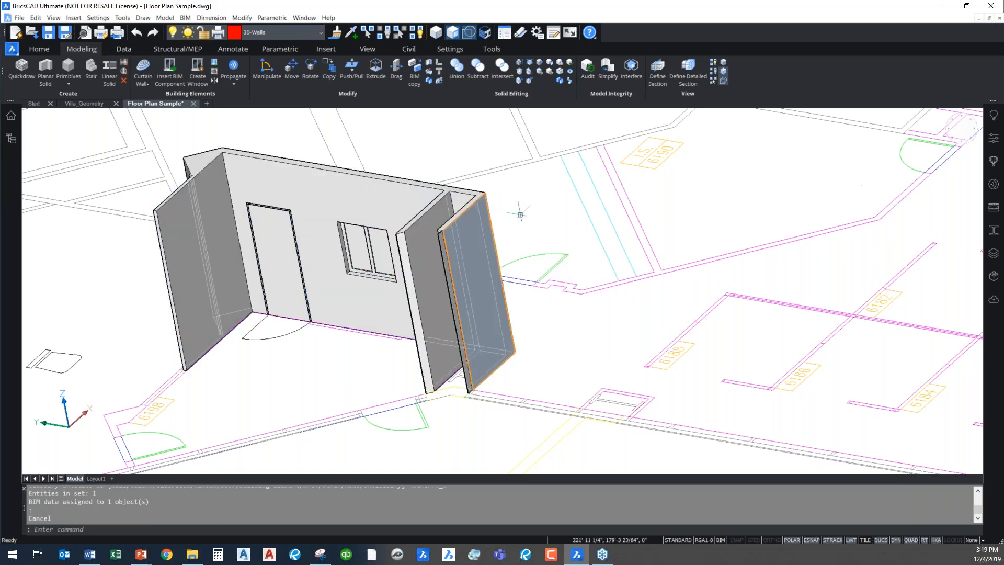
# Display the properties of the classified wall solid and examine its BIM fields, including name and wall type
pyautogui.write('PROPERTIES')
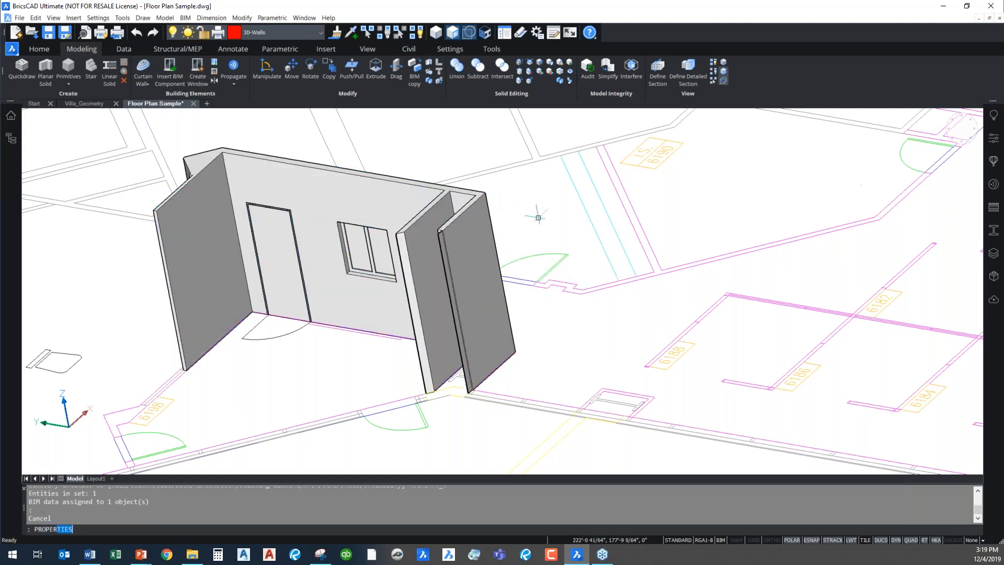
pyautogui.press('Return')
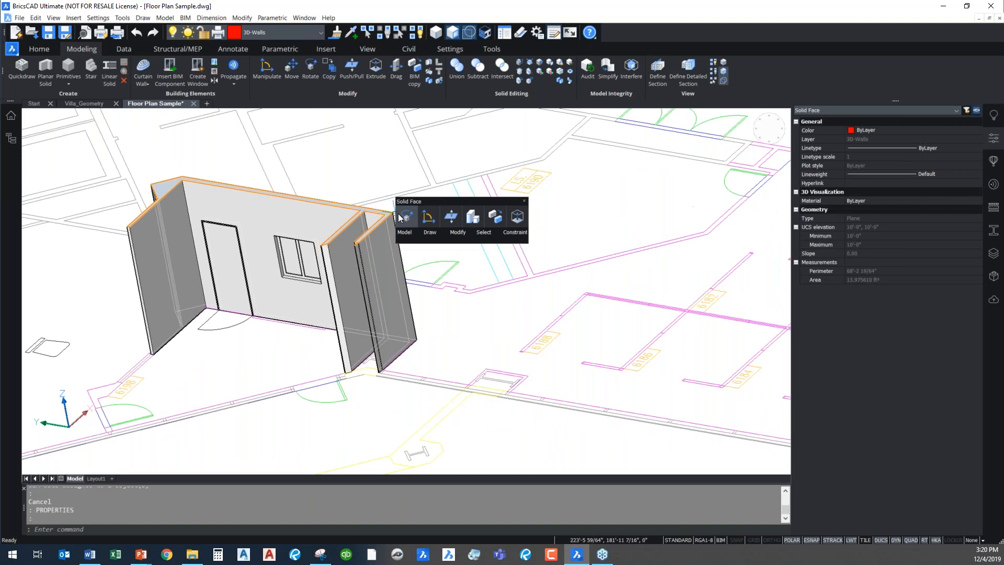
pyautogui.press('Escape')
pyautogui.press('Escape')
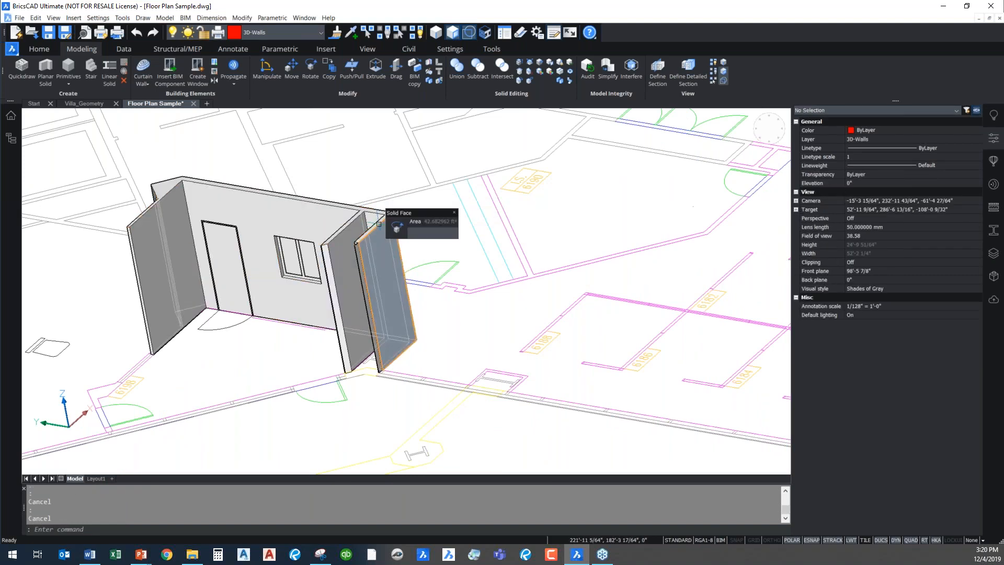
pyautogui.click(384, 212)
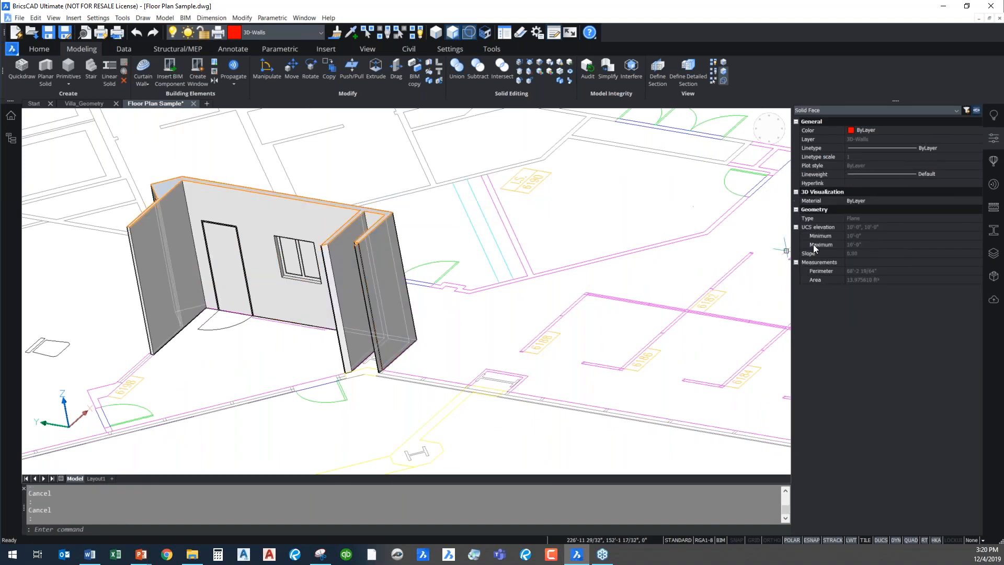
pyautogui.press('Escape')
pyautogui.click(400, 212)
pyautogui.click(396, 217)
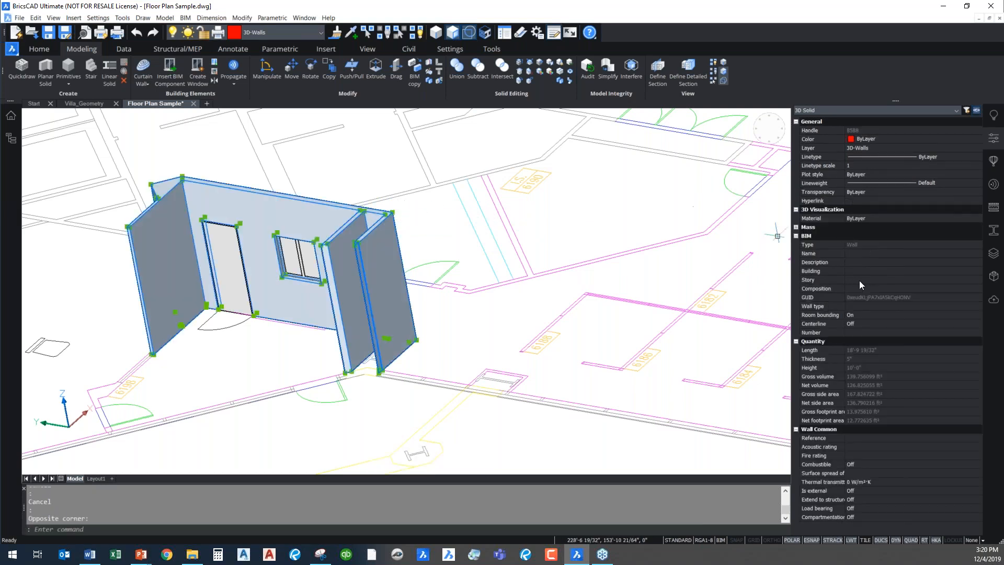
pyautogui.click(871, 254)
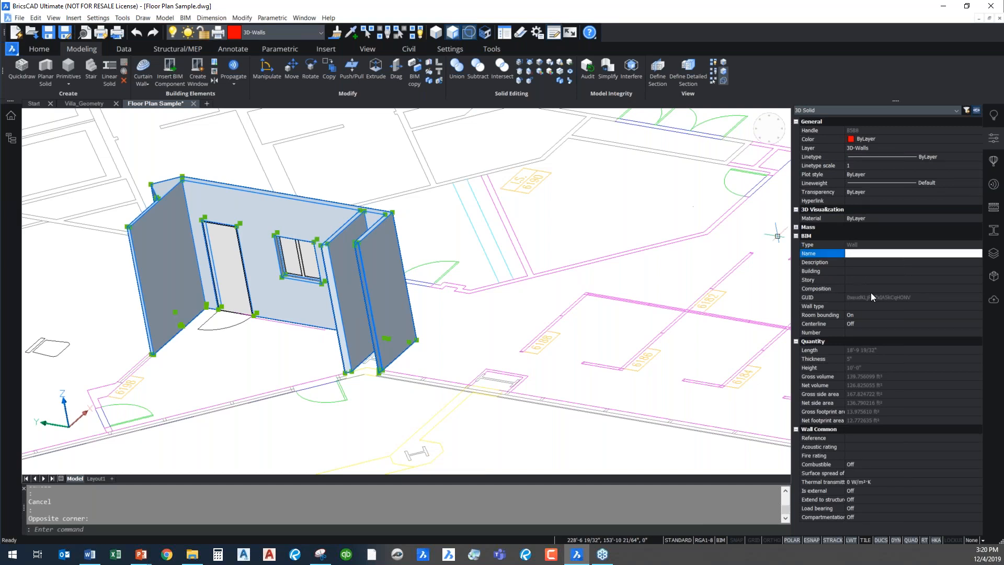
pyautogui.click(870, 306)
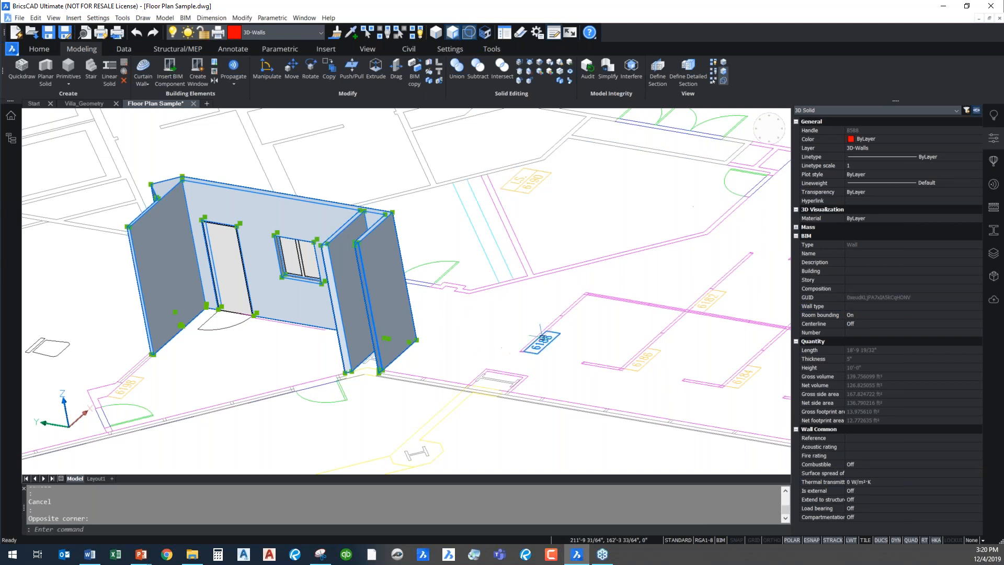
# Deselect the wall and switch to the Villa_Geometry drawing
pyautogui.press('Escape')
pyautogui.moveTo(452, 340); pyautogui.dragTo(641, 325, button='middle')
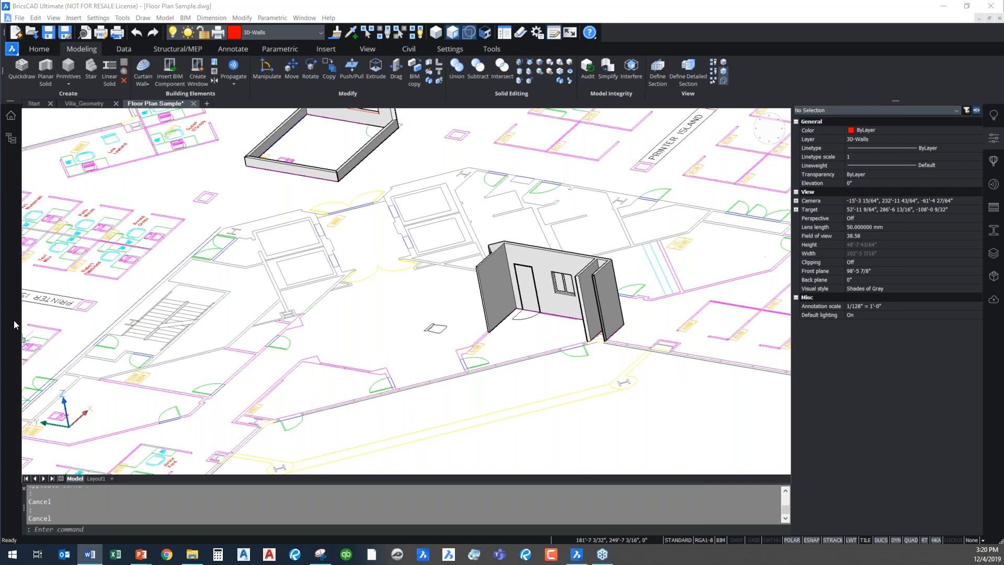
pyautogui.click(393, 365)
pyautogui.click(436, 350)
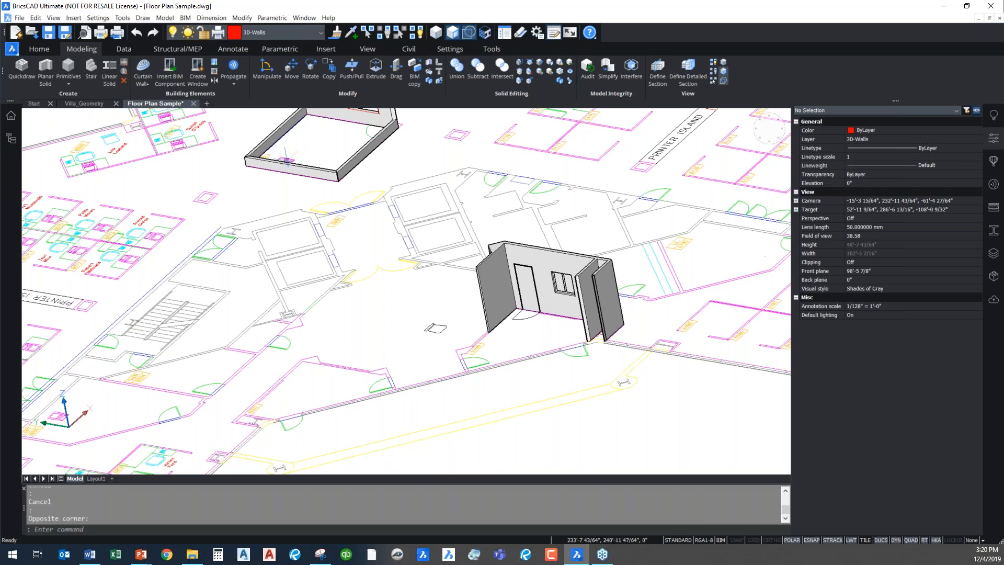
pyautogui.click(82, 104)
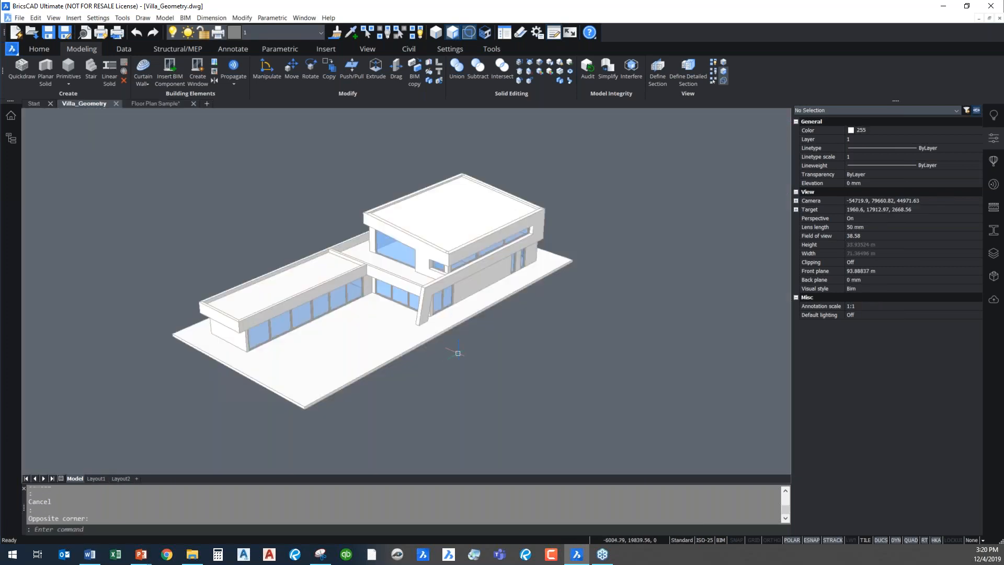
# Run BIMIFY on the entire villa model to classify its solids and generate sections
pyautogui.moveTo(400, 382); pyautogui.dragTo(461, 377, button='middle')
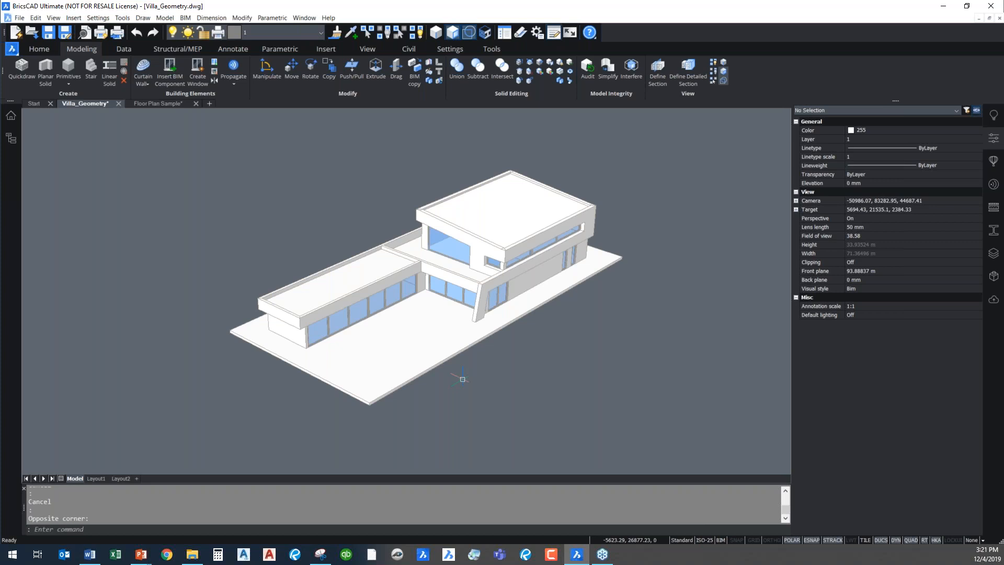
pyautogui.write('BIMIFY')
pyautogui.press('Return')
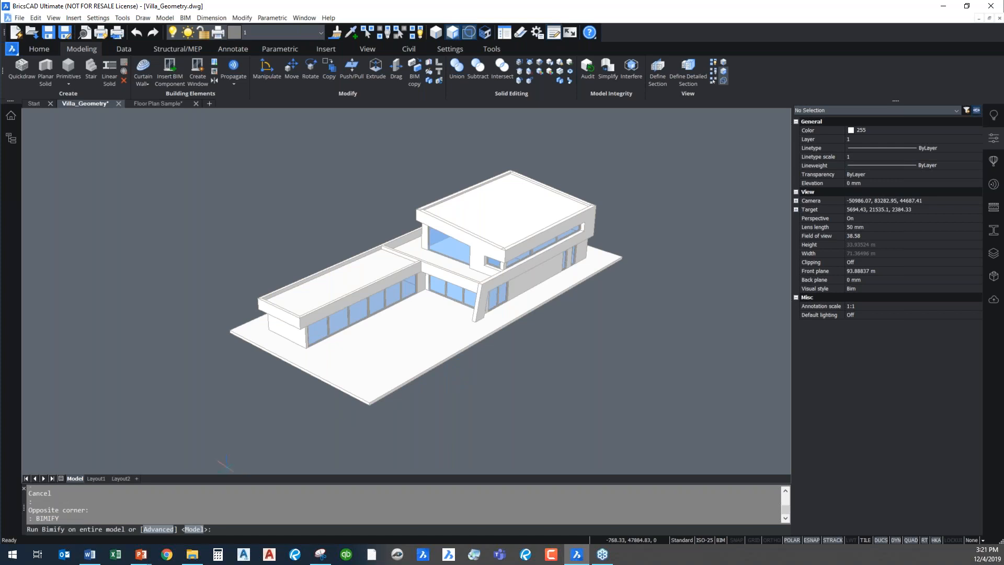
pyautogui.press('Return')
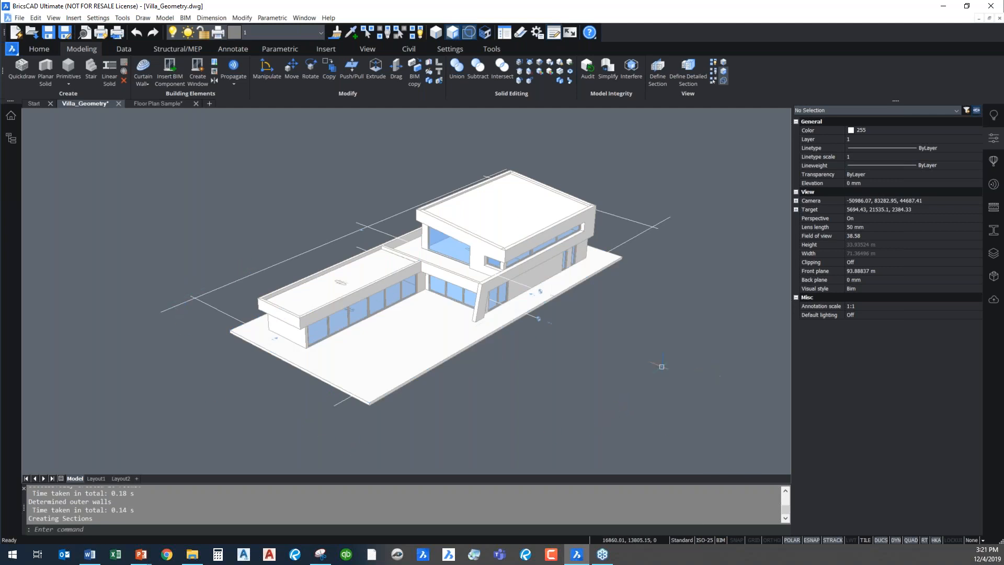
# Examine the section objects around the villa, checking the name and clip display of the elevation and floor sections
pyautogui.scroll(3, 616, 352)
pyautogui.moveTo(616, 352); pyautogui.dragTo(680, 368, button='middle')
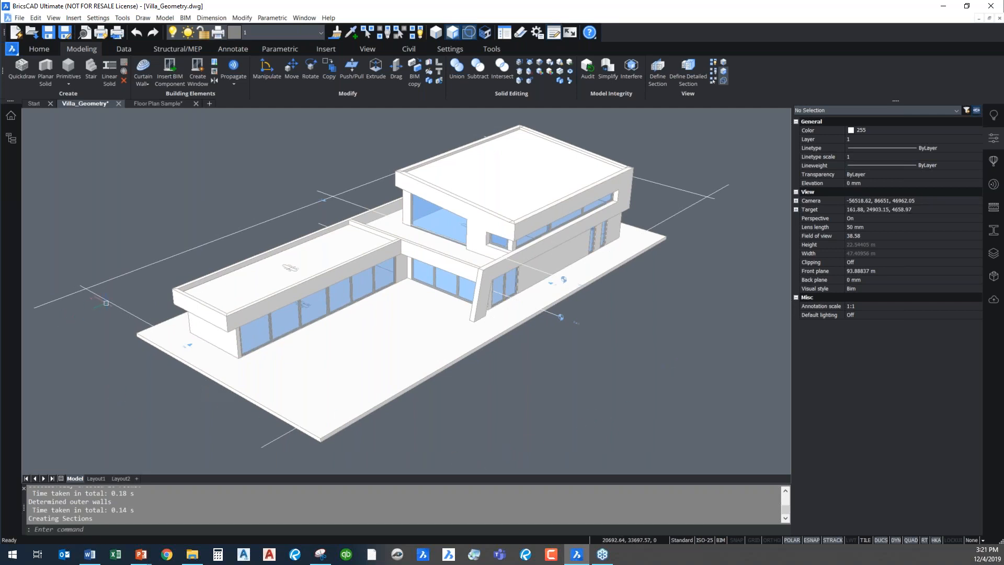
pyautogui.moveTo(110, 300)
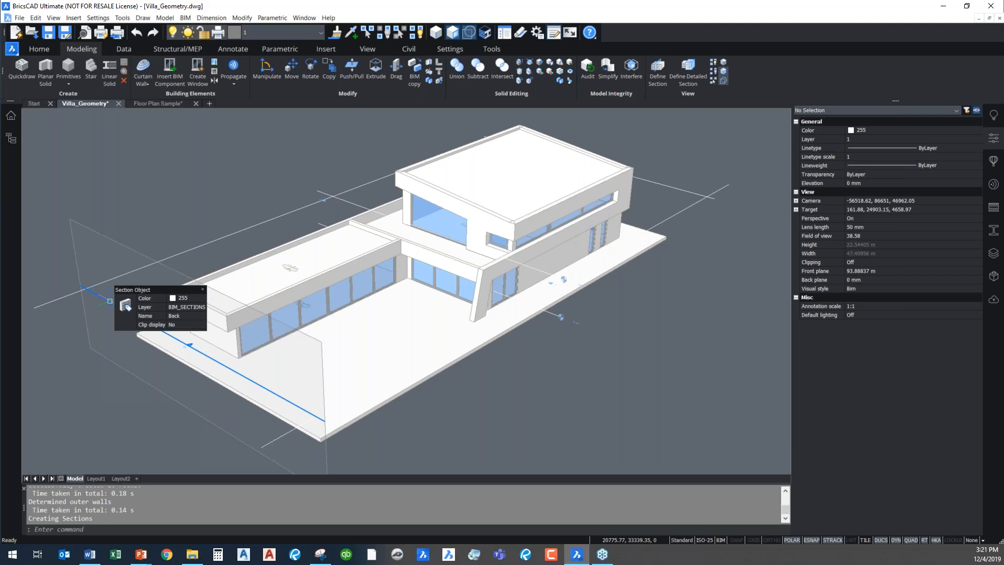
pyautogui.moveTo(258, 225)
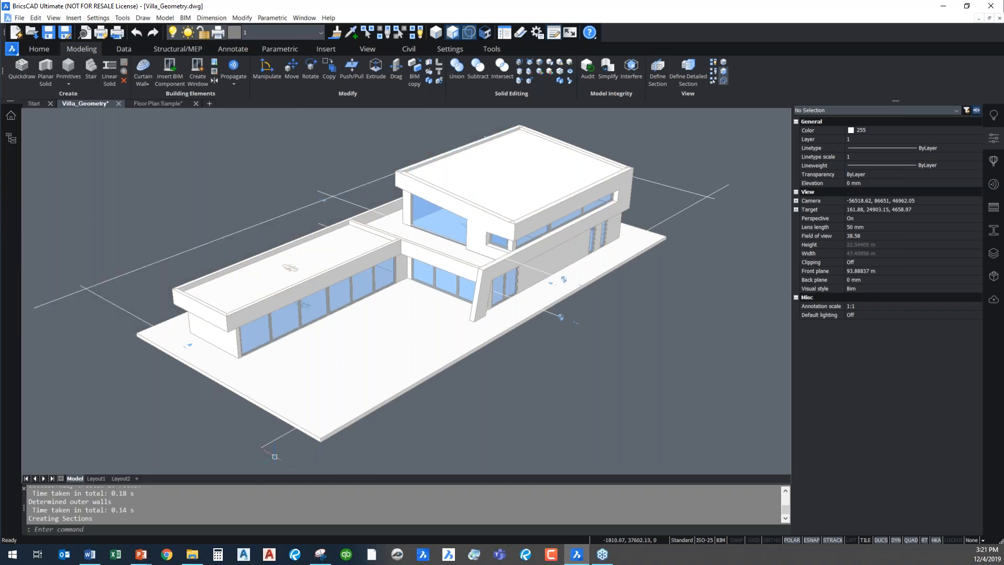
pyautogui.moveTo(277, 438)
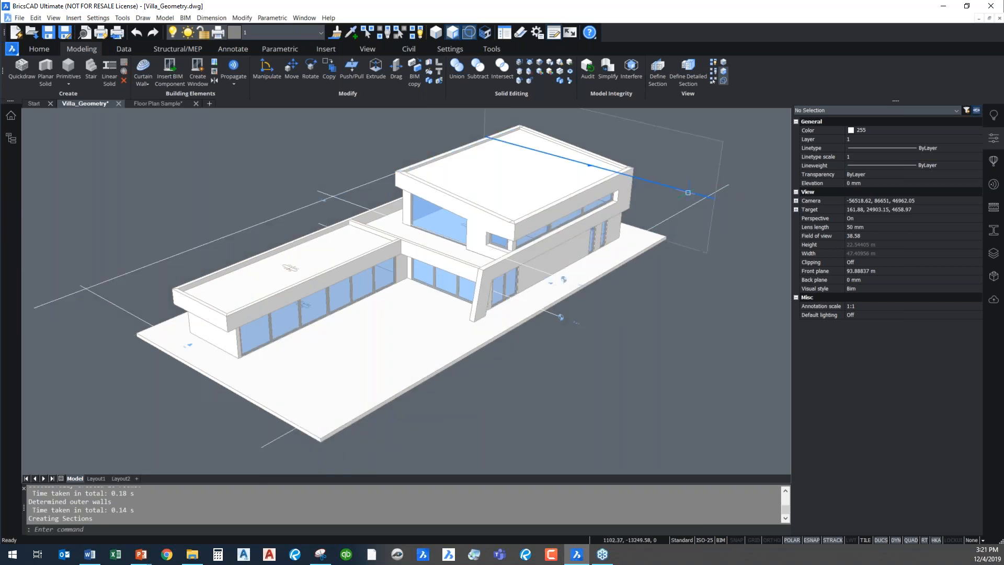
pyautogui.moveTo(688, 193)
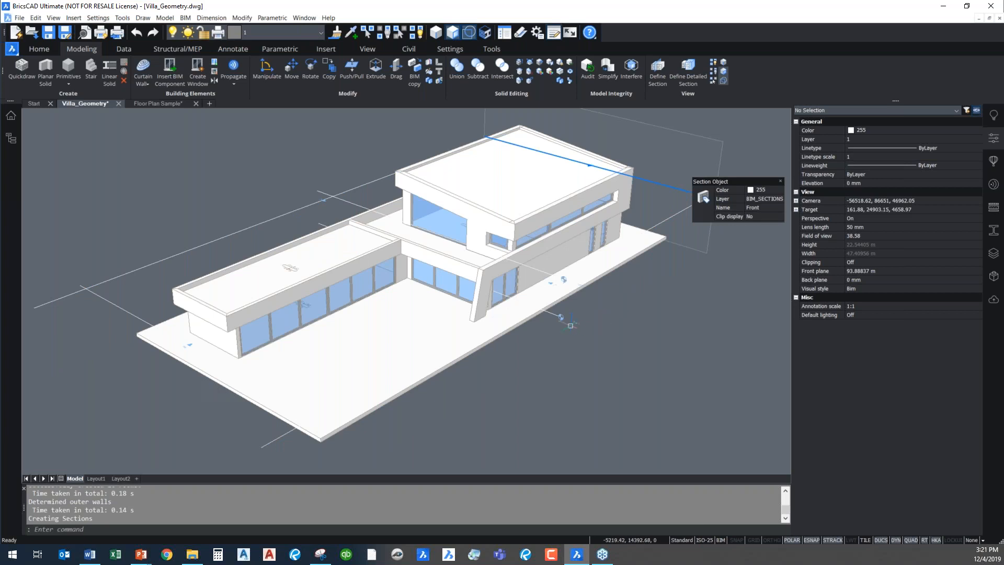
pyautogui.moveTo(558, 315)
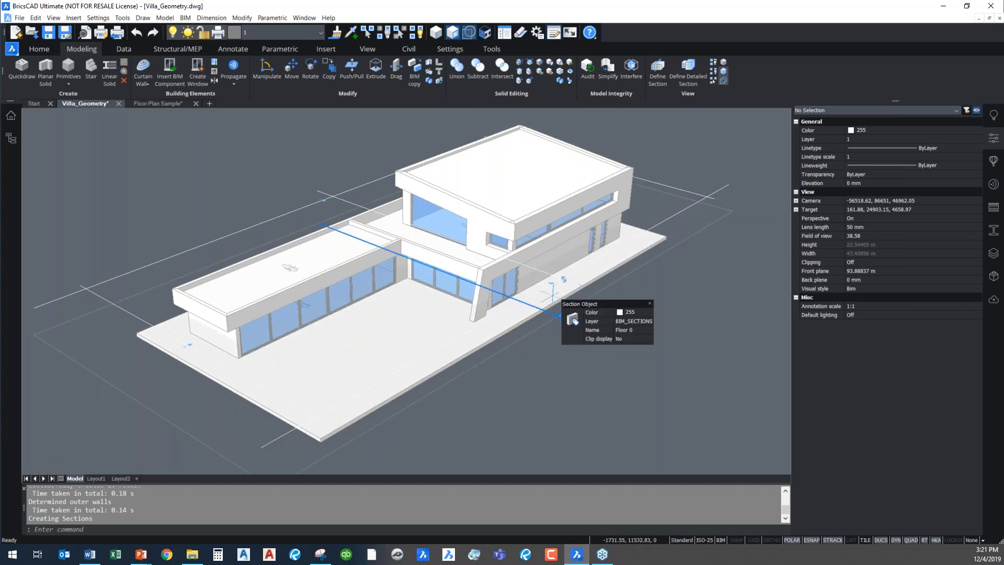
# Set the Floor 1 section's clip display to Yes and clear the selection
pyautogui.moveTo(550, 272)
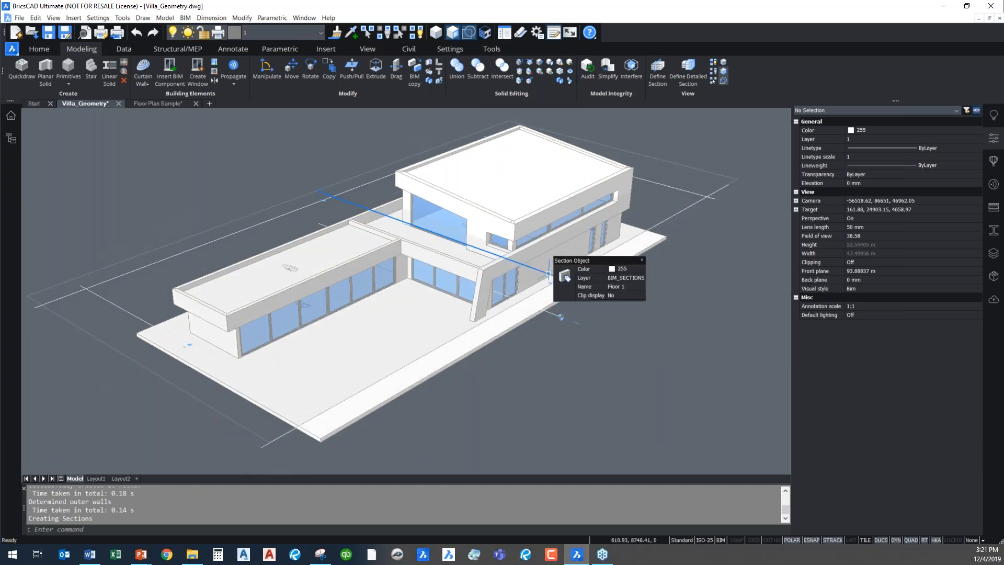
pyautogui.click(547, 273)
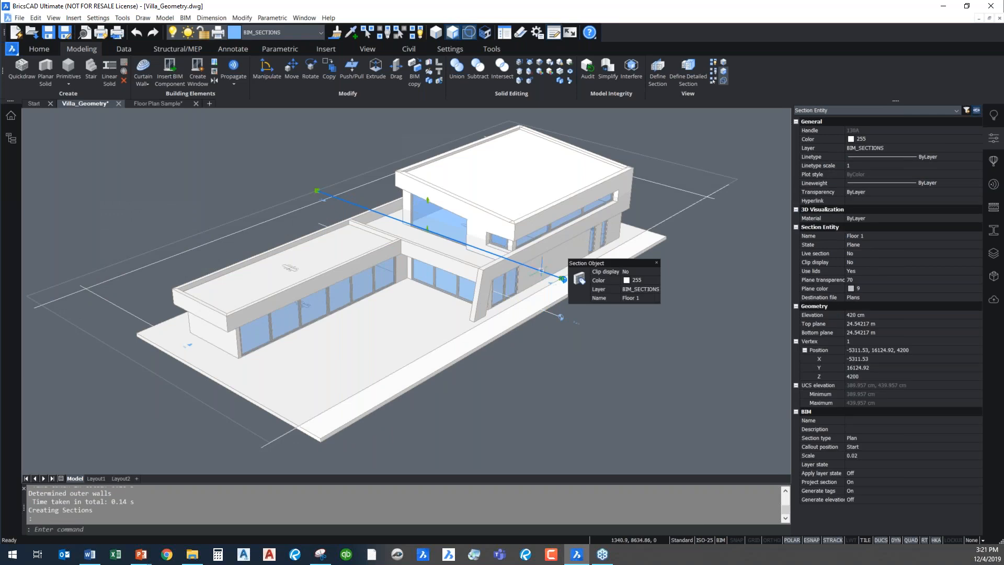
pyautogui.click(916, 260)
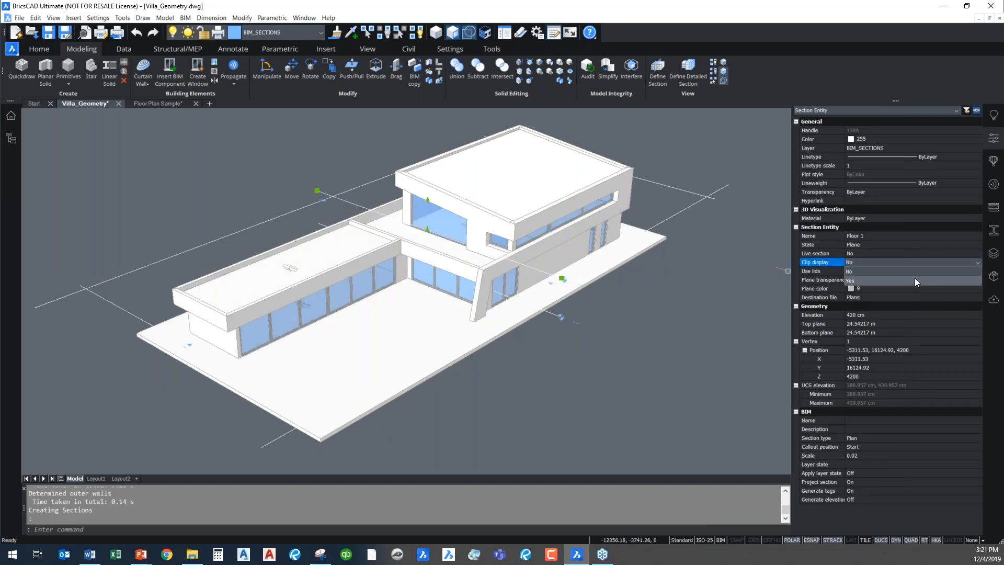
pyautogui.click(913, 283)
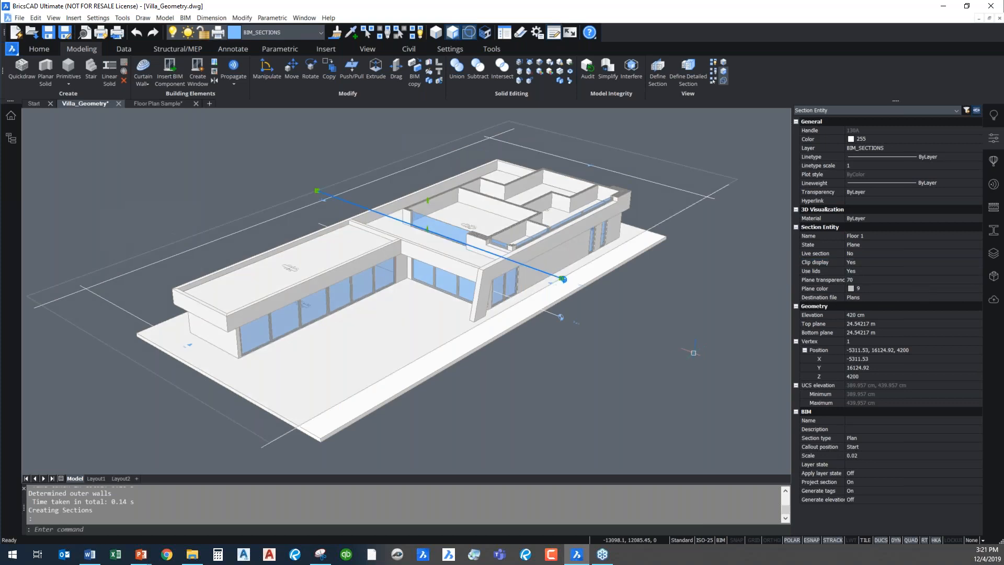
pyautogui.press('Escape')
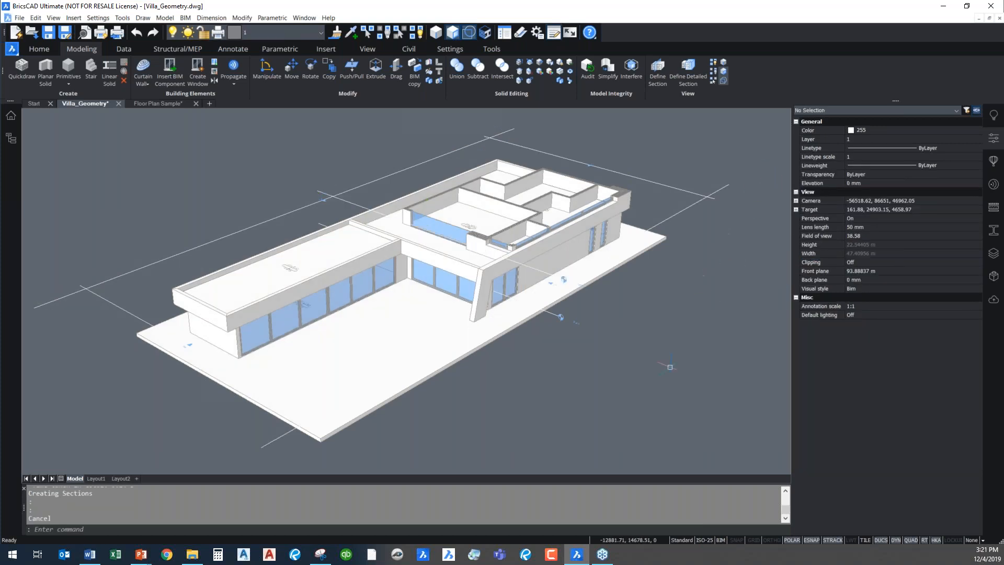
# Turn on the LookFrom control and view the clipped upper floor plan from the top
pyautogui.write('loo')
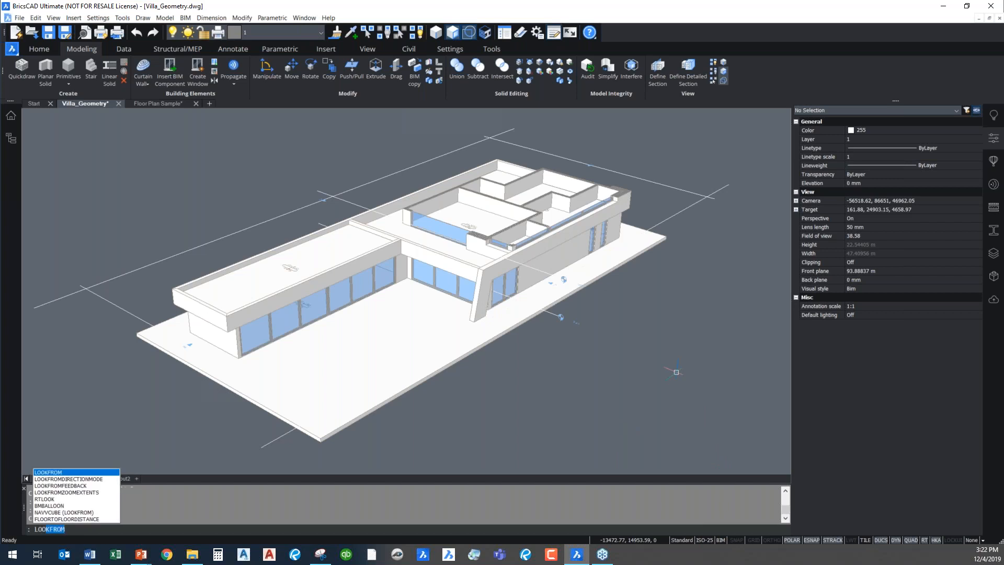
pyautogui.press('Return')
pyautogui.write('on')
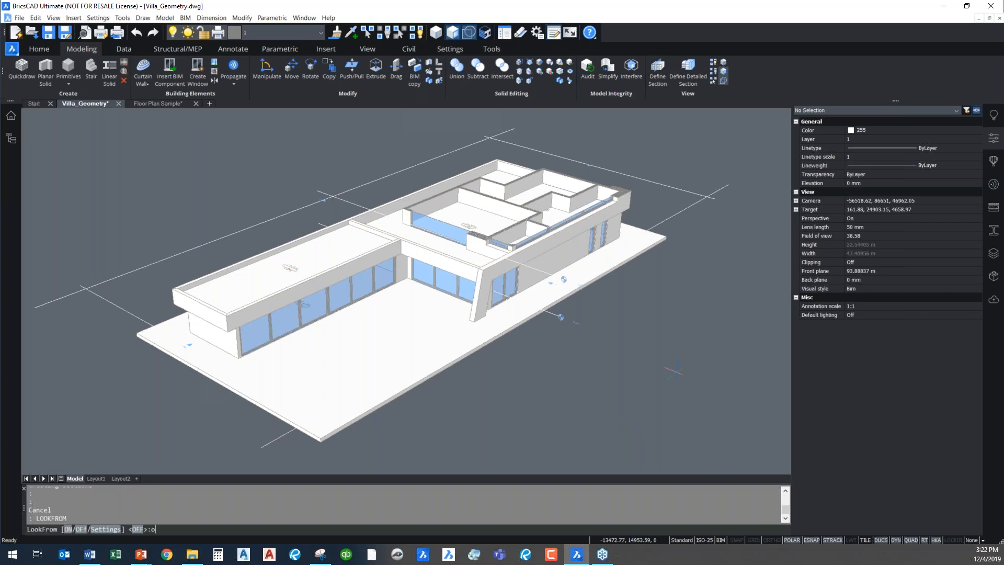
pyautogui.press('Return')
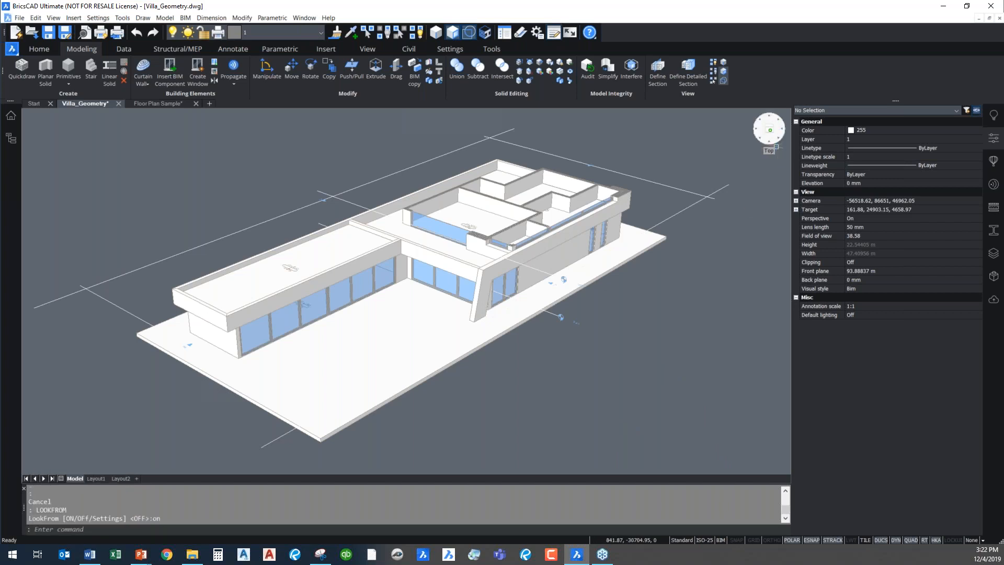
pyautogui.click(770, 130)
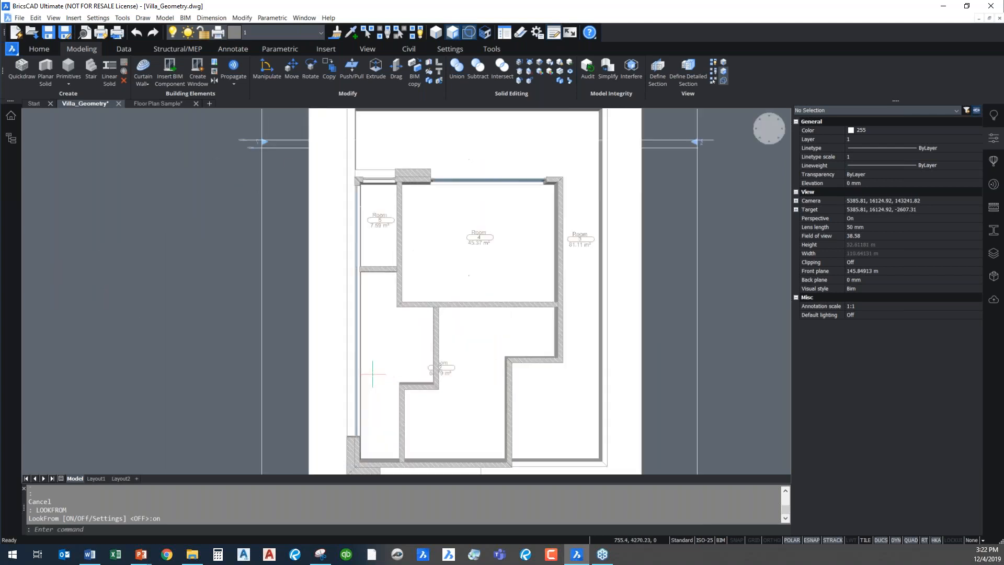
pyautogui.scroll(2, 372, 374)
pyautogui.scroll(-5, 438, 366)
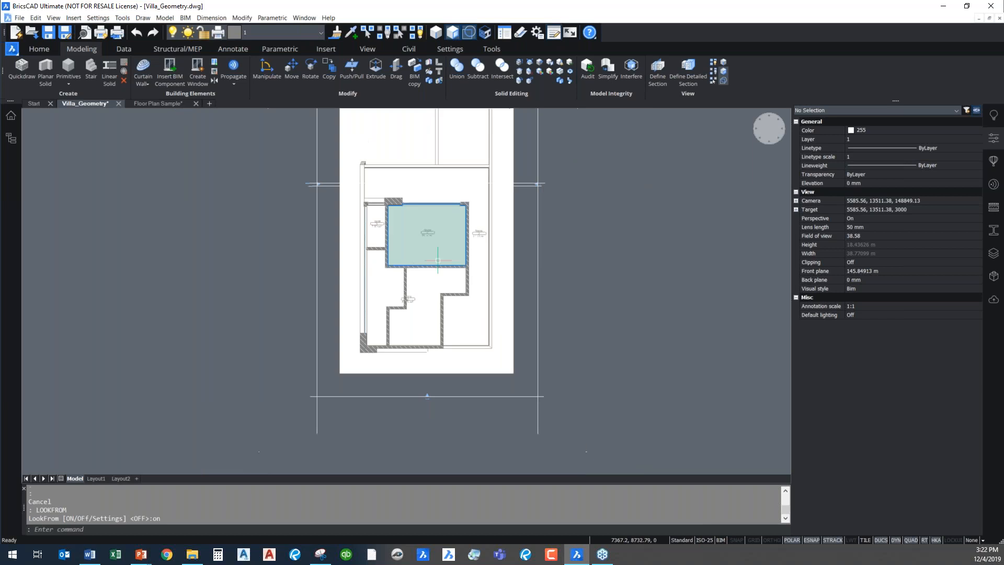
# View the villa from the front and right sides, ending in the top-front-right isometric view
pyautogui.click(772, 145)
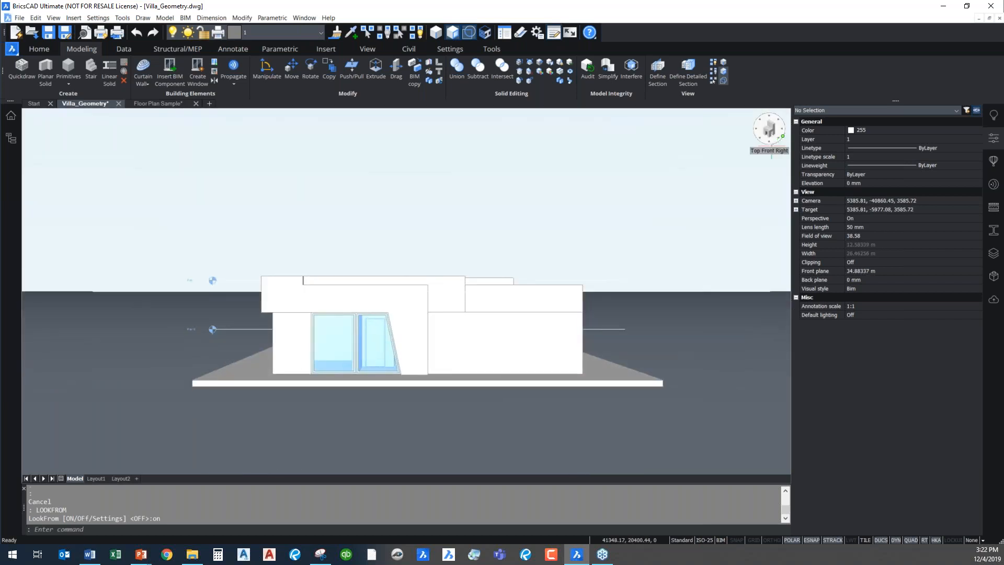
pyautogui.click(783, 135)
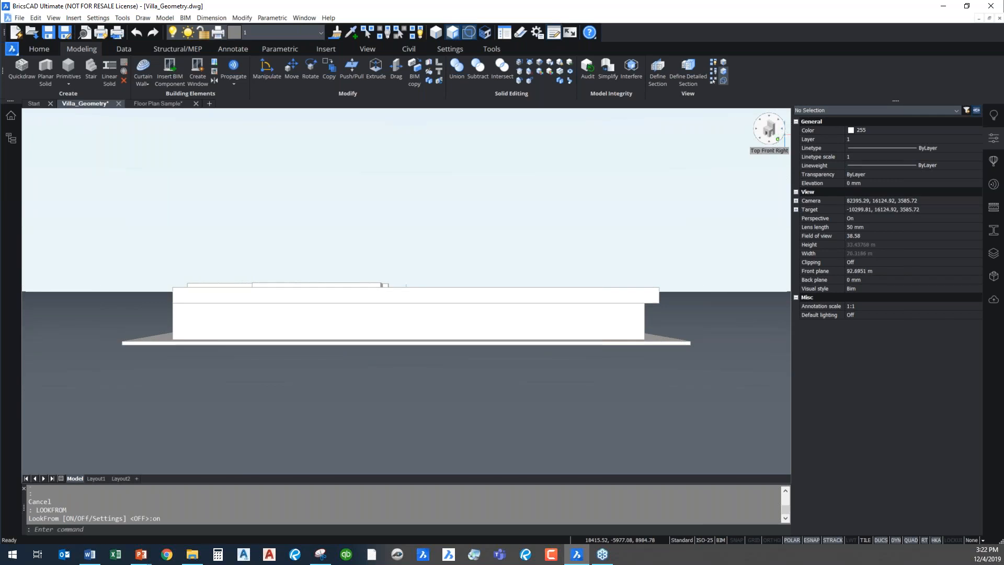
pyautogui.click(778, 142)
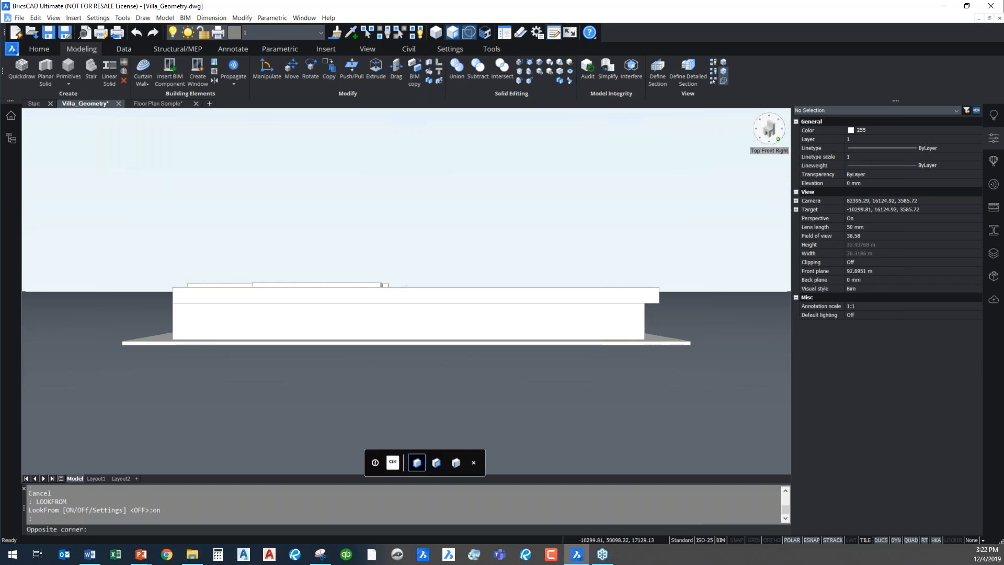
pyautogui.click(779, 140)
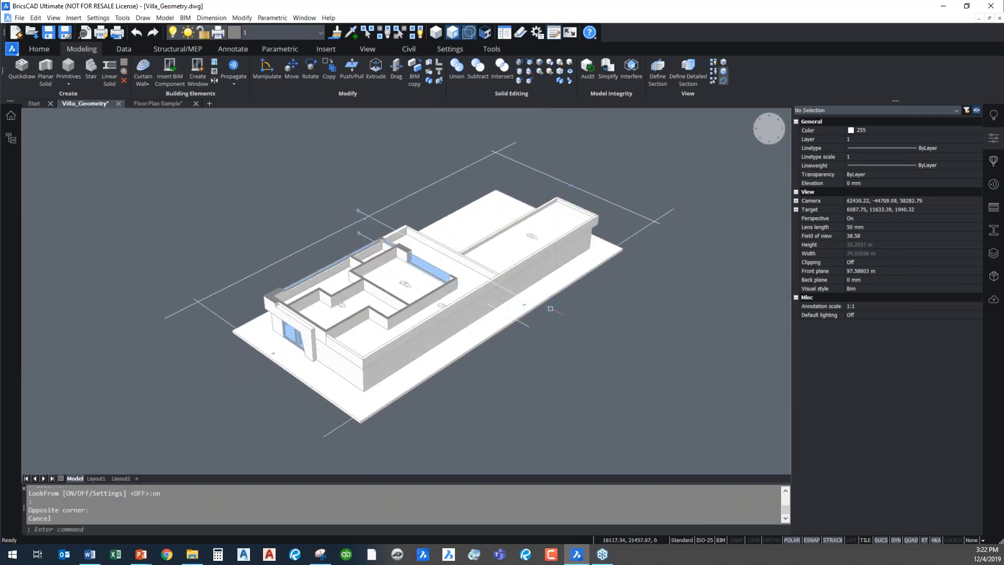
# Set the Floor 1 section's clip display to No and deselect the section
pyautogui.moveTo(365, 234)
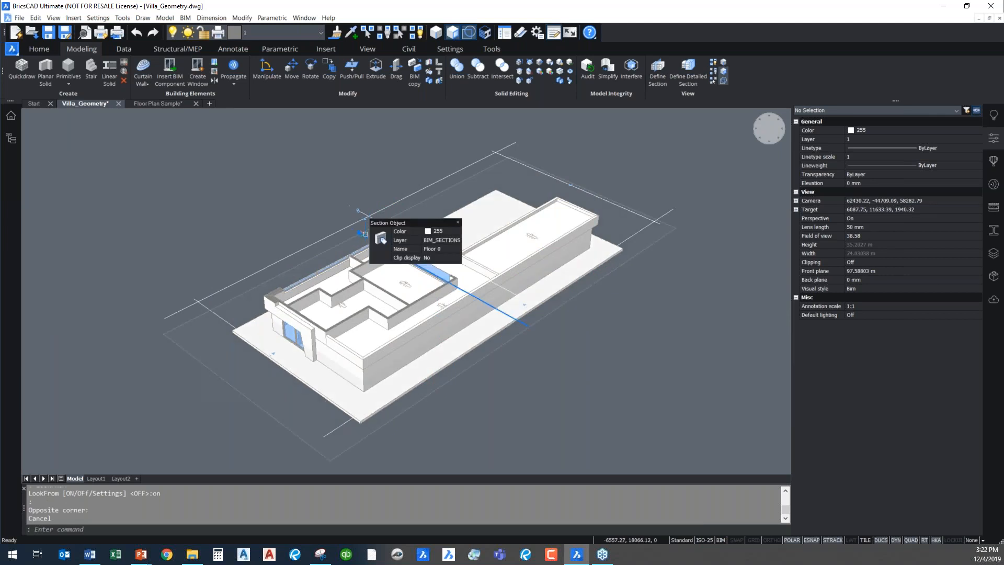
pyautogui.click(377, 216)
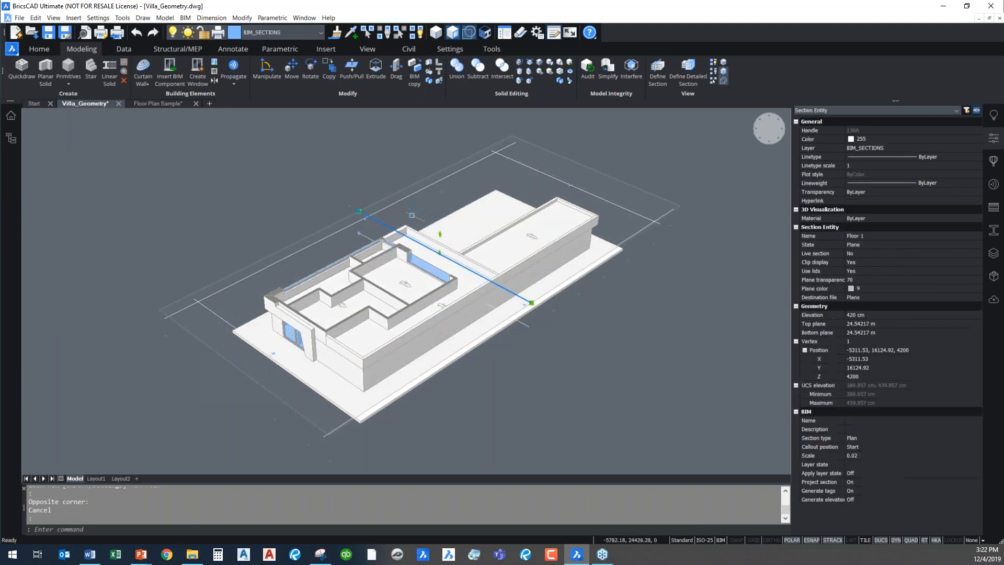
pyautogui.click(875, 265)
pyautogui.click(879, 262)
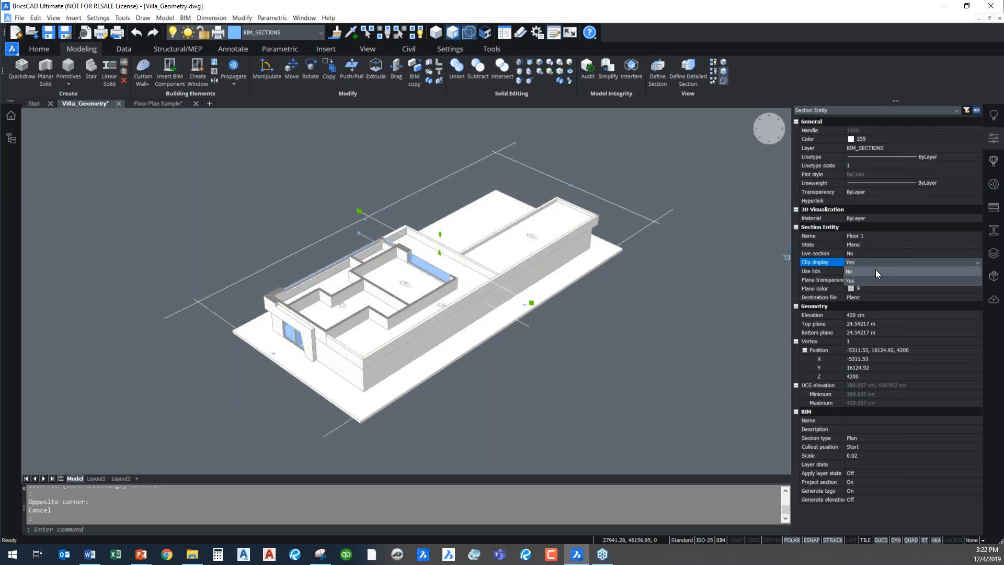
pyautogui.click(876, 271)
pyautogui.press('Escape')
# Set the Floor 0 section's clip display to Yes and view the clipped ground-floor plan from the top
pyautogui.click(528, 328)
pyautogui.click(874, 261)
pyautogui.click(874, 265)
pyautogui.click(869, 280)
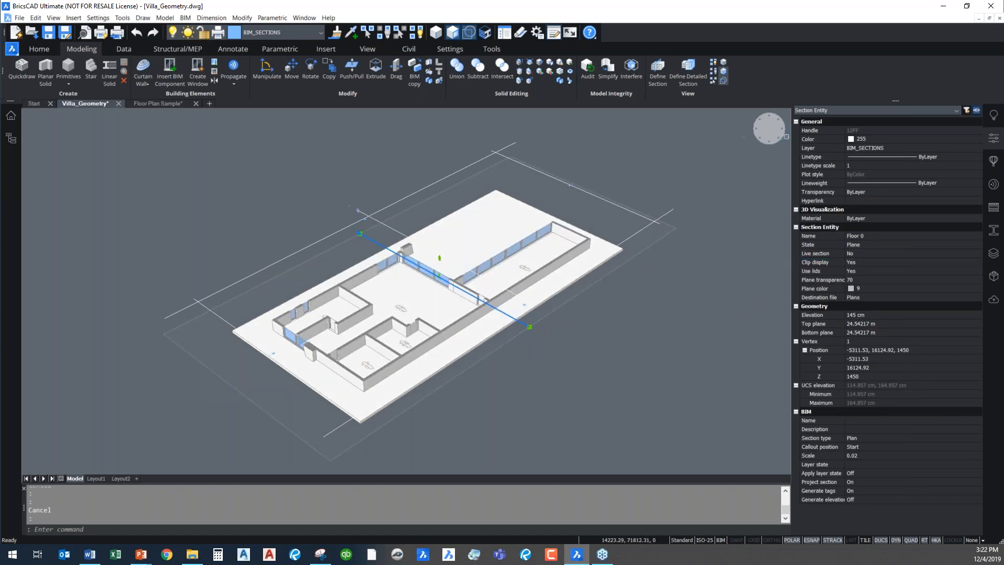
pyautogui.click(769, 129)
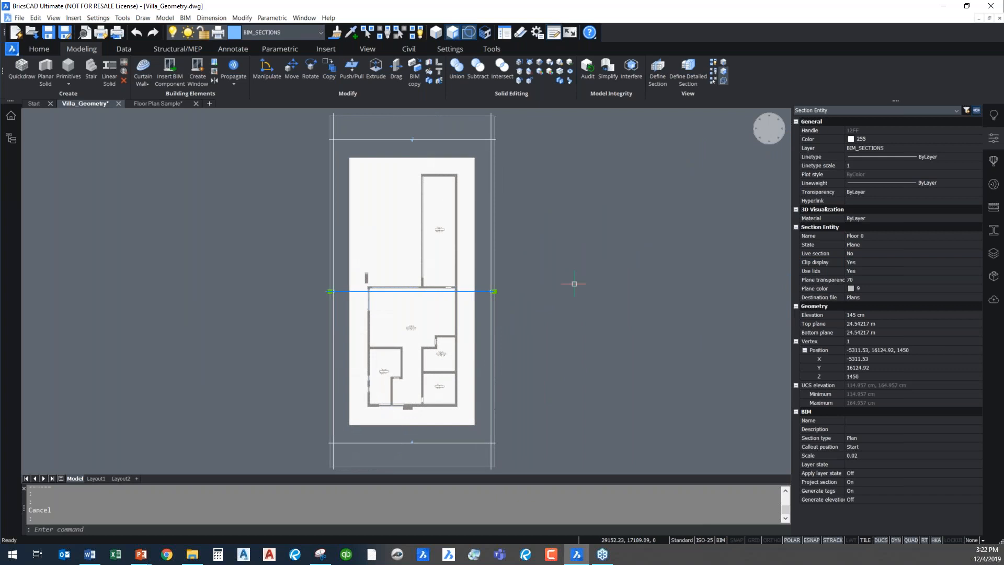
pyautogui.scroll(5, 375, 377)
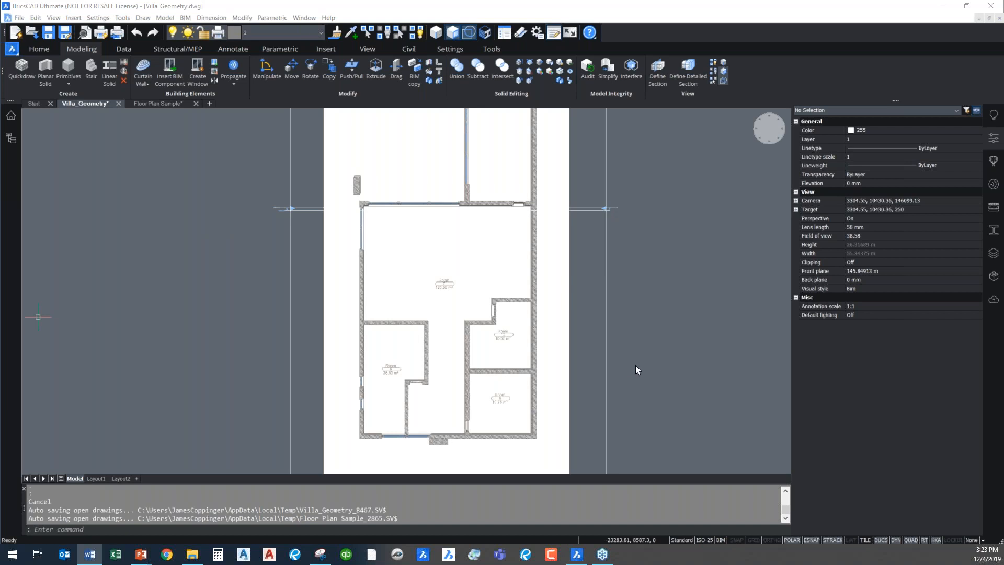
# Switch to the Floor Plan Sample drawing and examine the office layout from the top
pyautogui.click(159, 103)
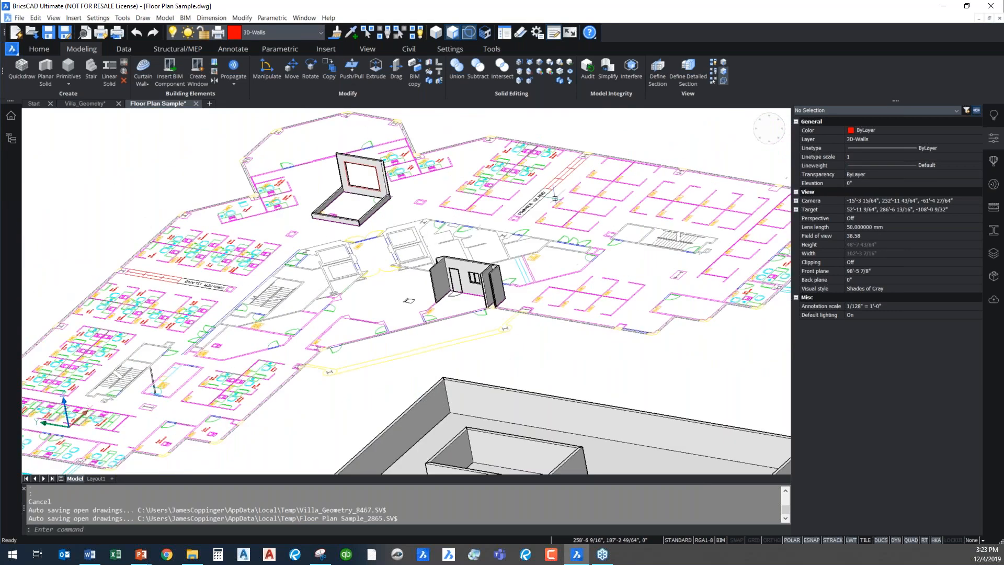
pyautogui.click(769, 129)
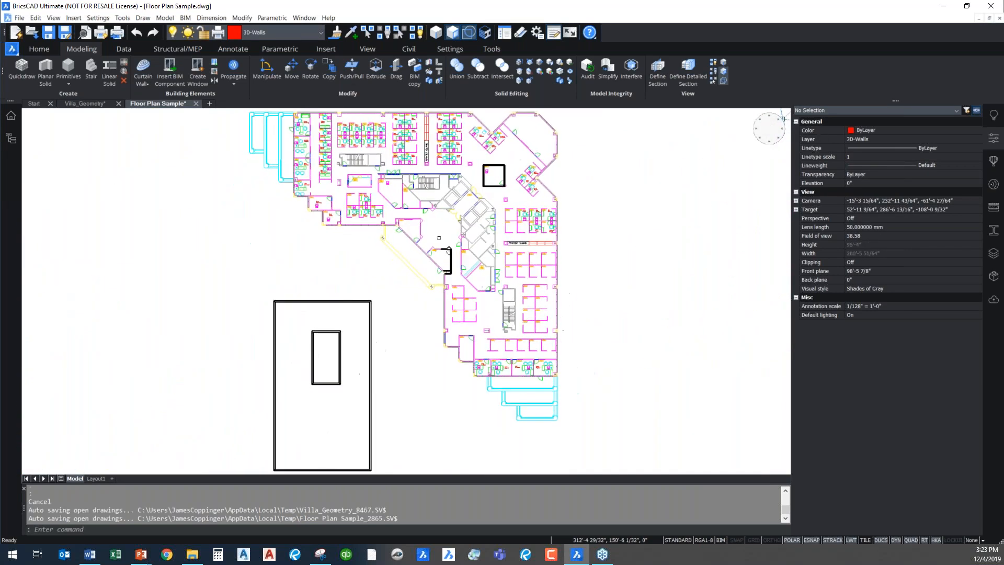
pyautogui.scroll(3, 343, 160)
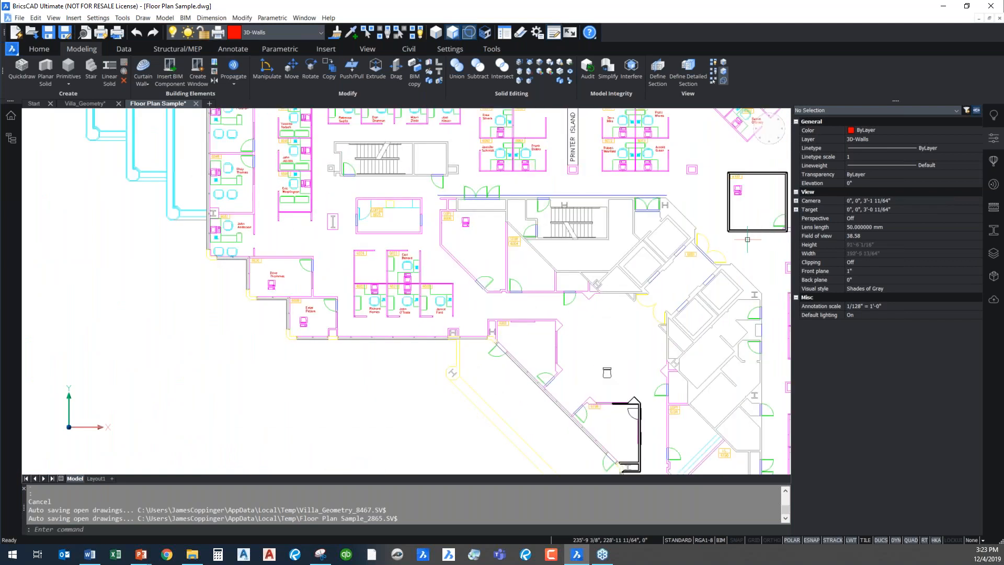
pyautogui.scroll(3, 311, 193)
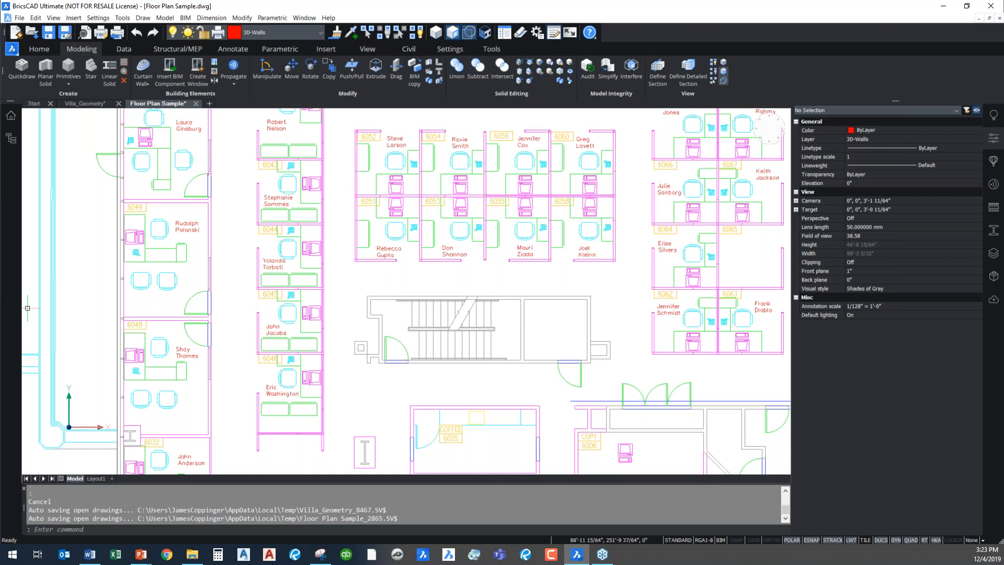
# Switch to the running PowerPoint slide show and advance to the "Why Change to BricsCAD?" slide
pyautogui.hotkey('alt', 'Tab')
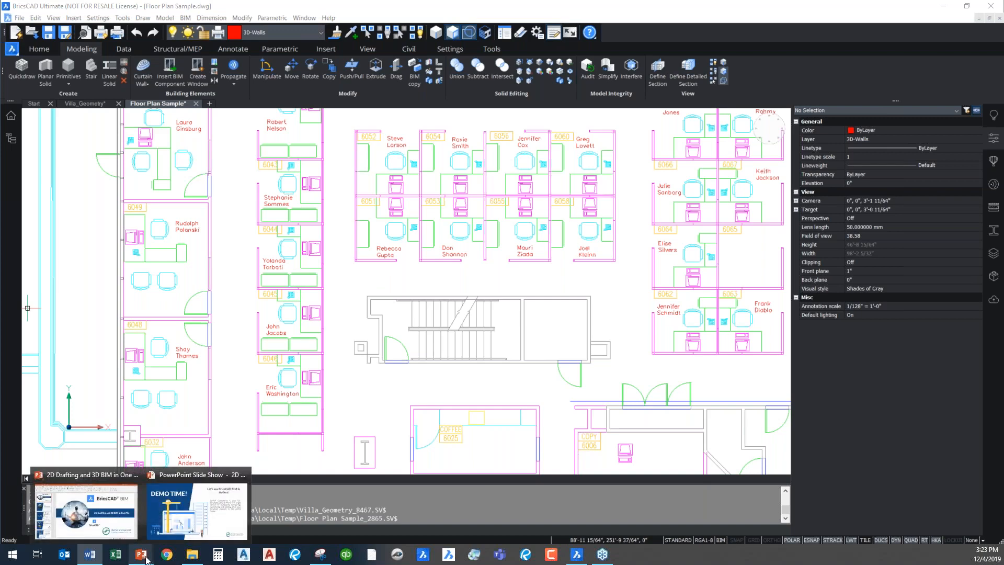
pyautogui.click(198, 505)
pyautogui.click(693, 361)
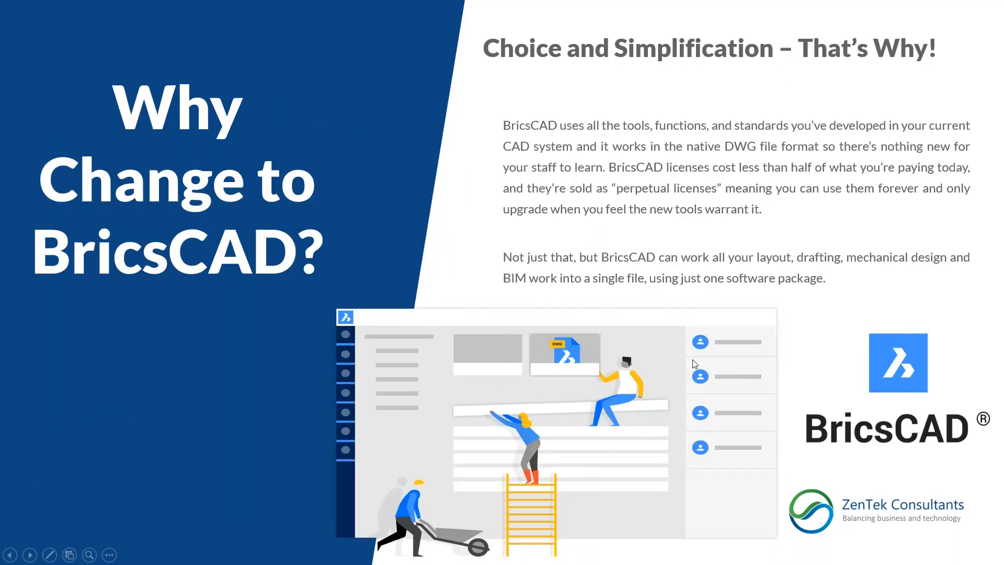
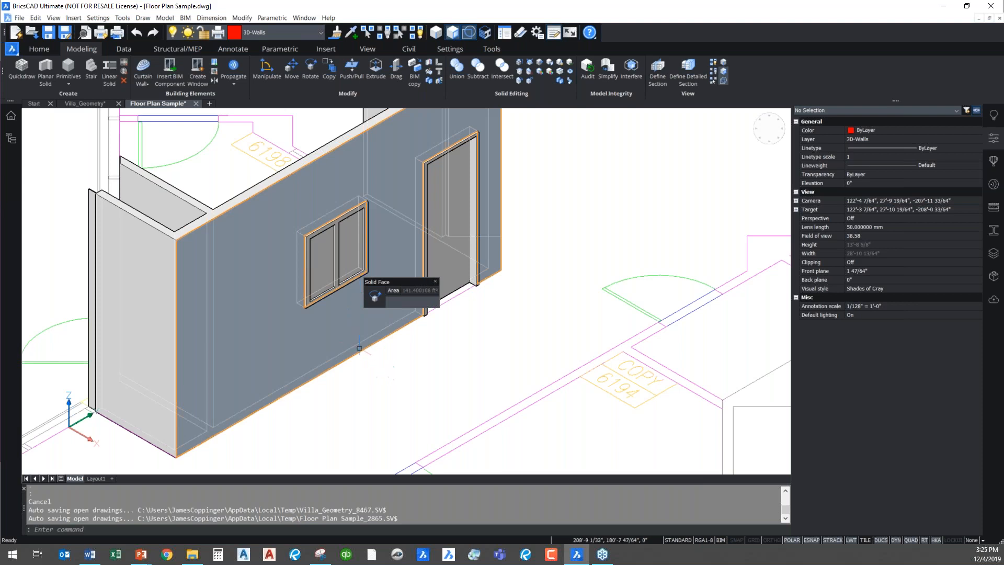
# Move the window 3' along the long 3D wall, away from the door
pyautogui.press('Escape')
pyautogui.write('m')
pyautogui.press('Return')
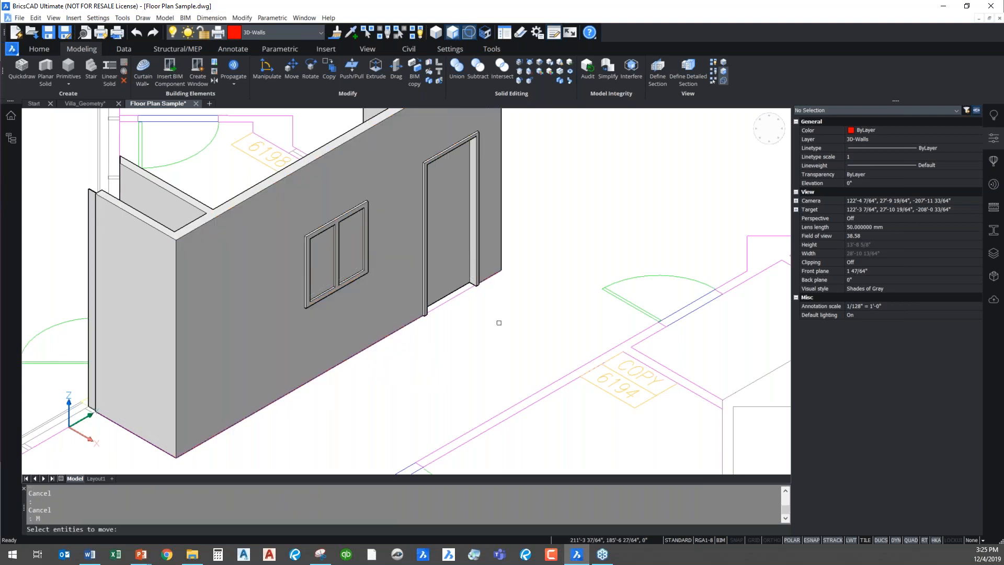
pyautogui.click(334, 274)
pyautogui.press('Return')
pyautogui.click(364, 299)
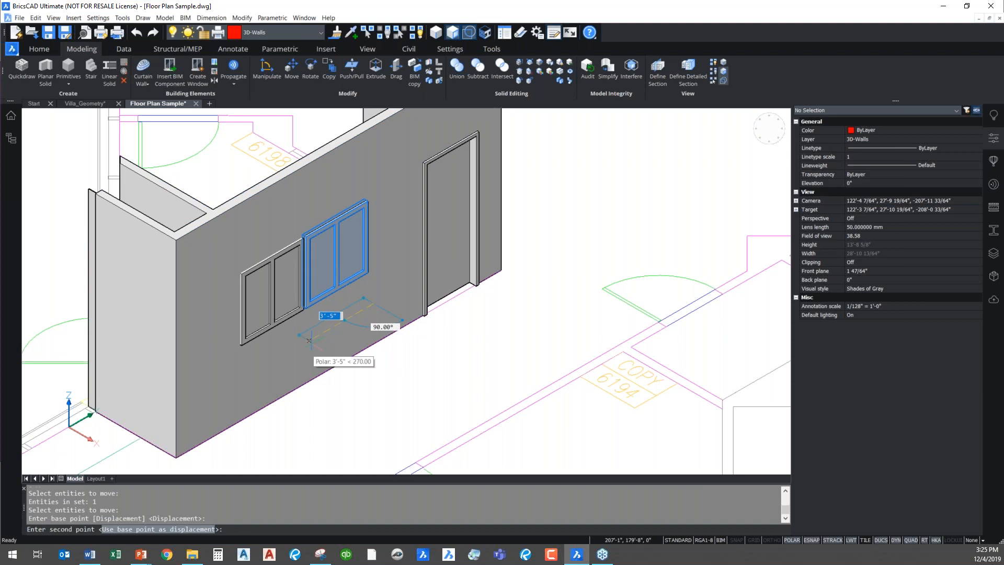
pyautogui.write("3'")
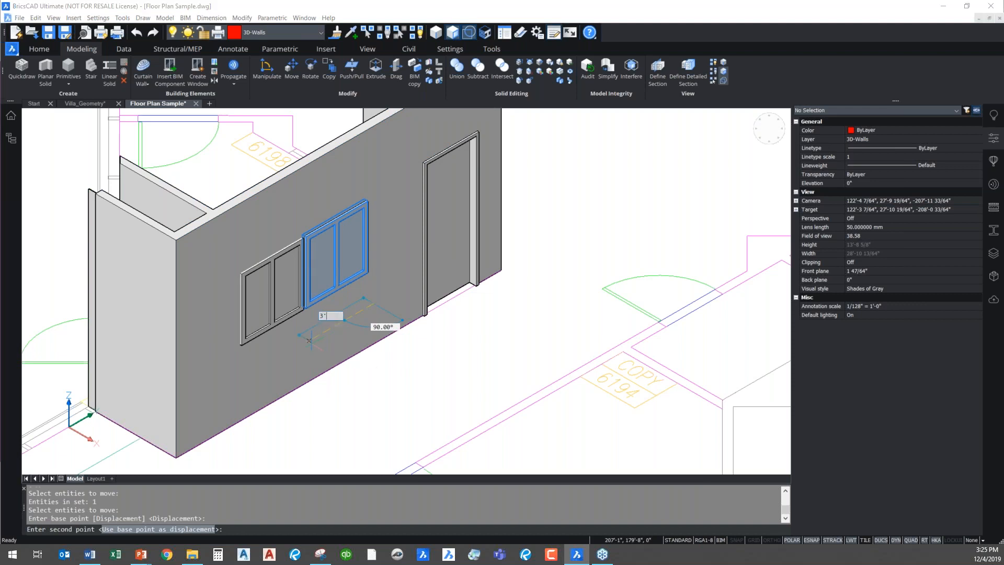
pyautogui.press('Return')
pyautogui.press('Escape')
pyautogui.press('Escape')
# Copy the window along the same wall, placing the second one between the original window and the door
pyautogui.write('co')
pyautogui.press('Return')
pyautogui.click(287, 315)
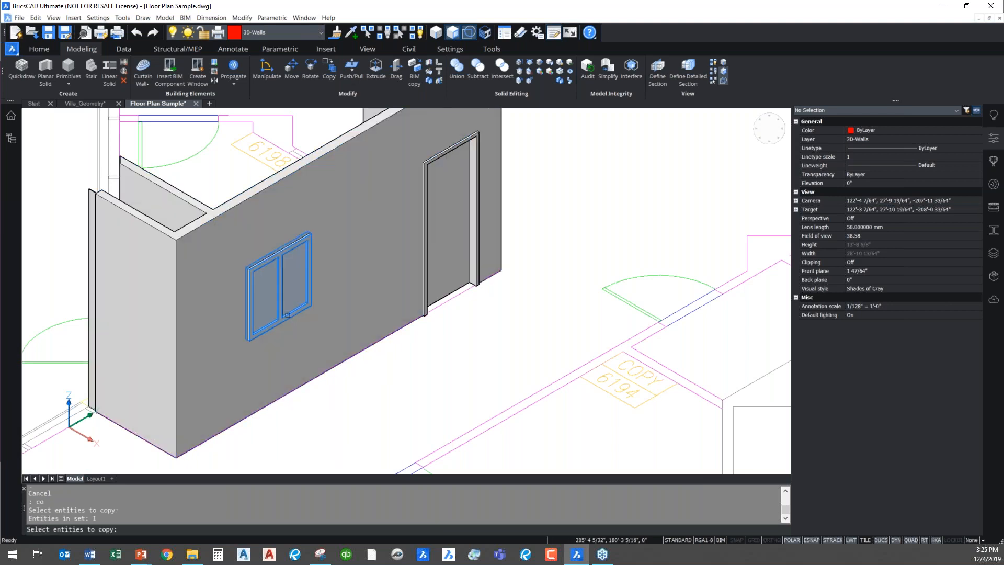
pyautogui.press('Return')
pyautogui.click(270, 367)
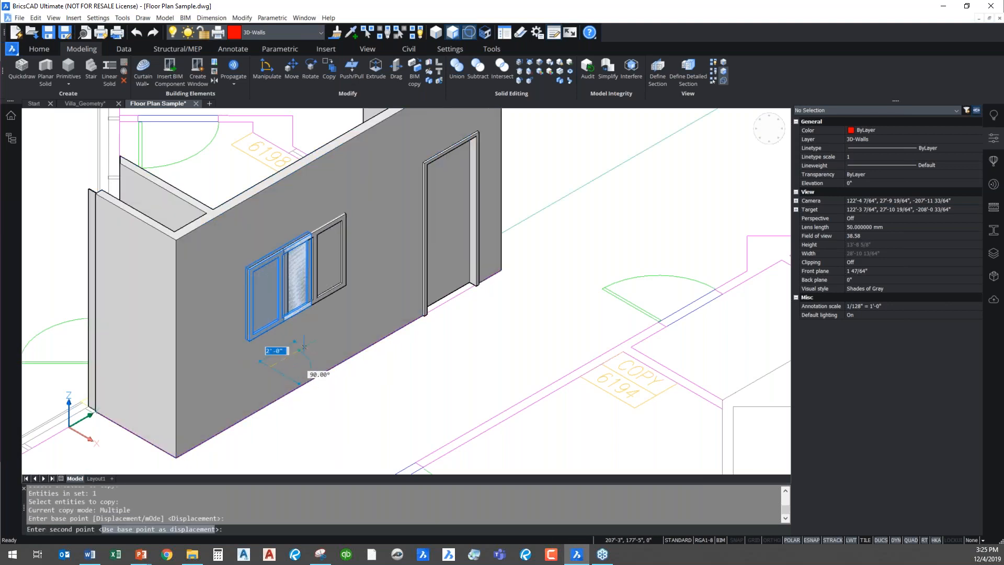
pyautogui.click(351, 319)
pyautogui.press('Escape')
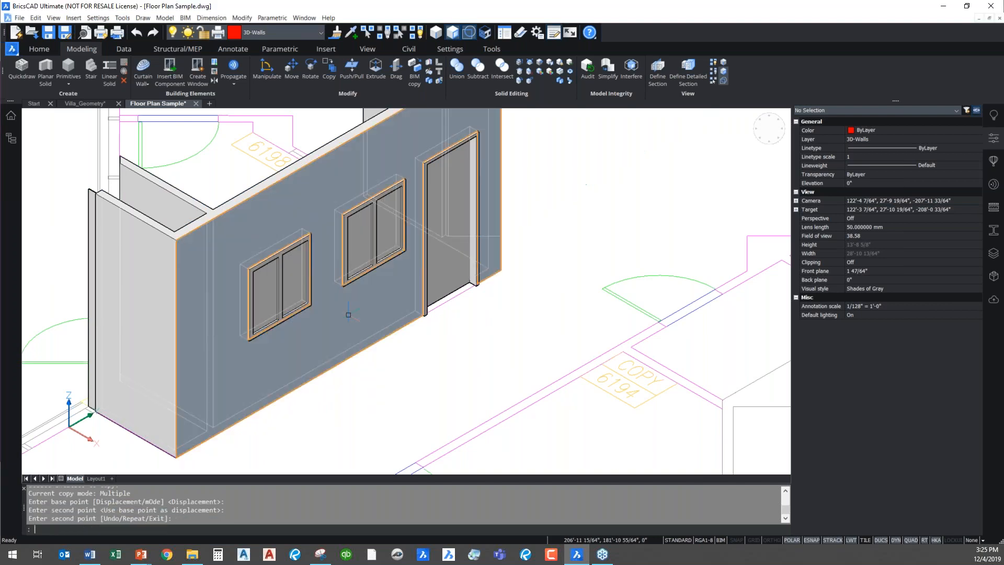
# Review the file types available for exporting the drawing, and cancel the export
pyautogui.scroll(-3, 442, 330)
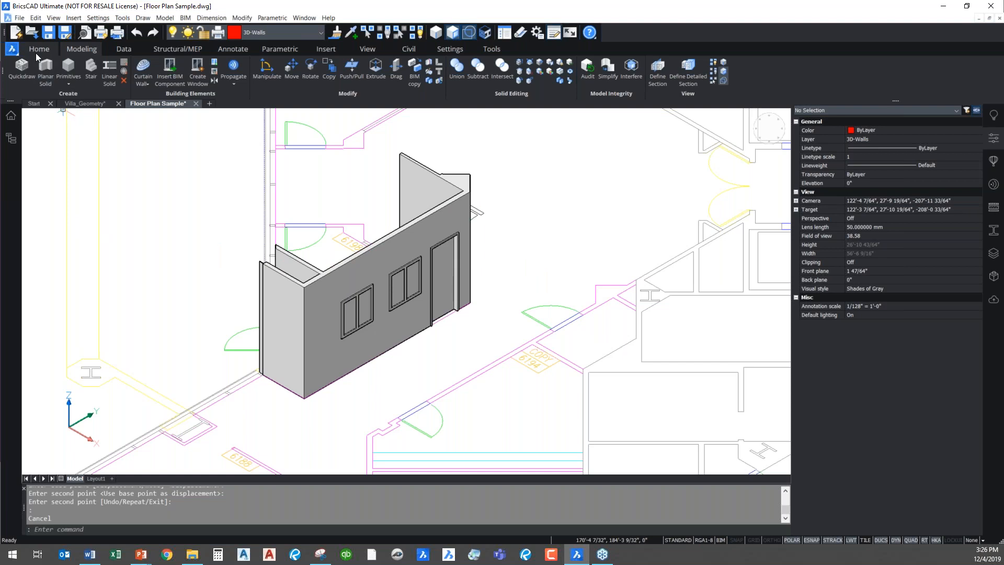
pyautogui.click(18, 18)
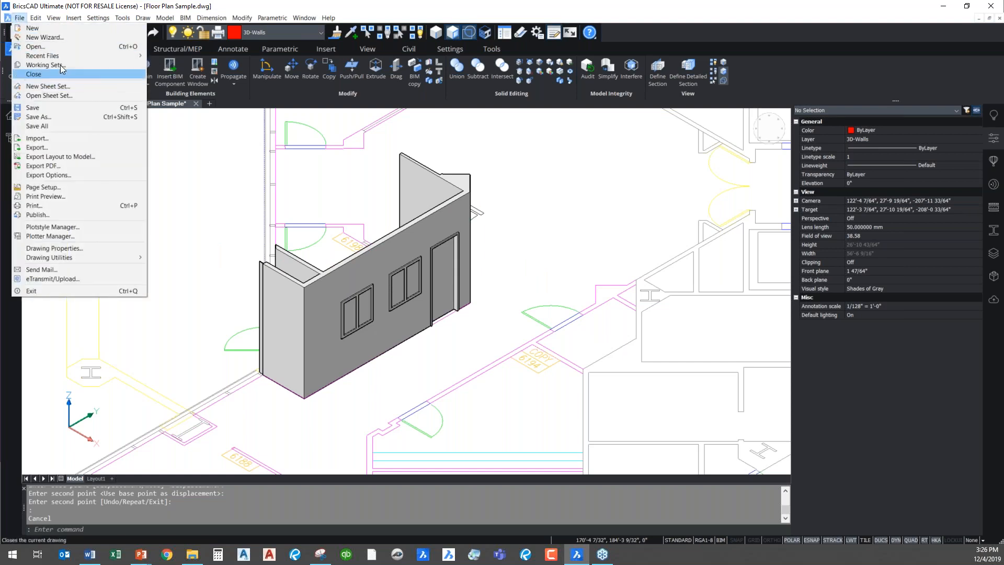
pyautogui.click(73, 143)
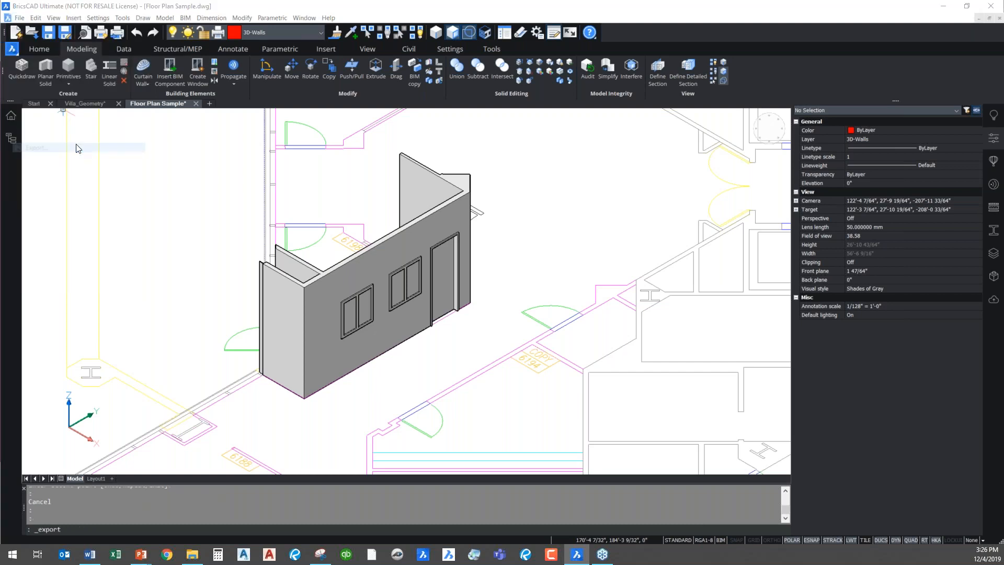
pyautogui.click(392, 291)
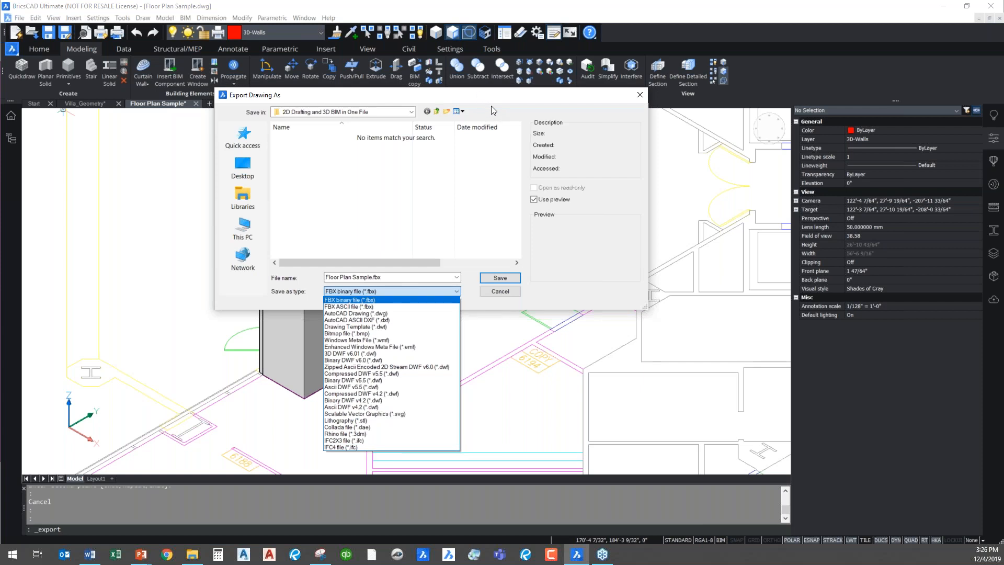
pyautogui.click(500, 291)
pyautogui.click(500, 291)
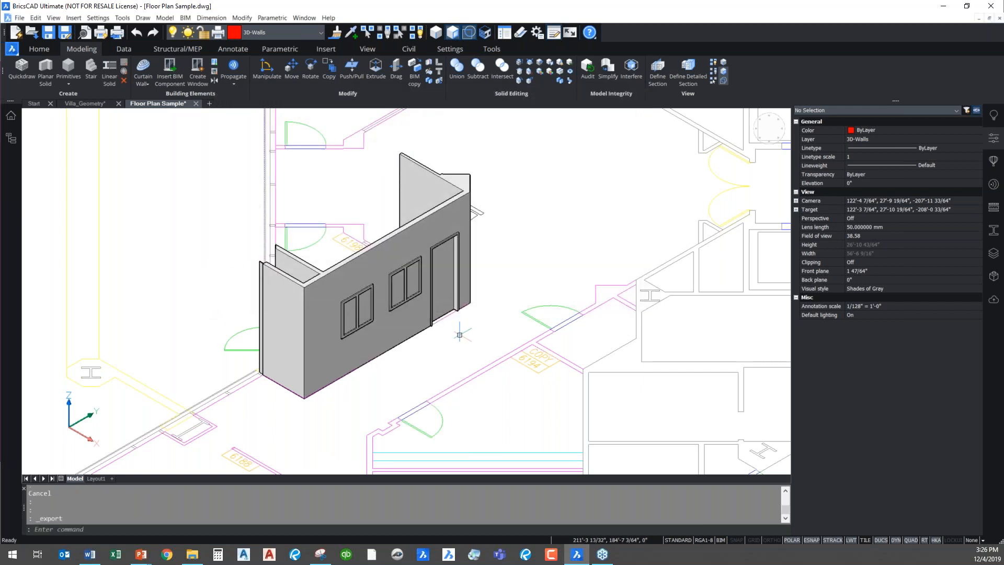
pyautogui.moveTo(460, 335); pyautogui.dragTo(413, 274, button='middle')
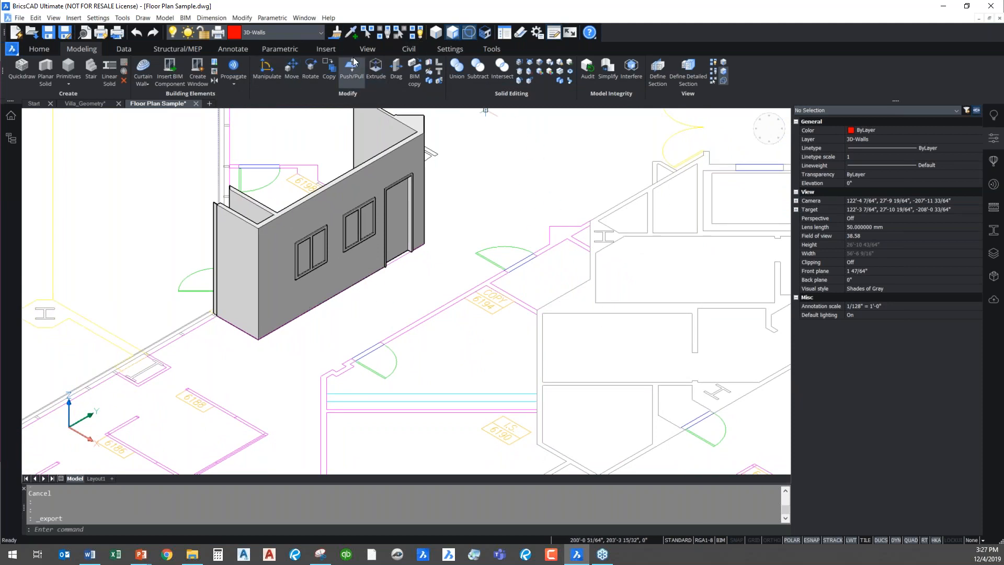
pyautogui.click(175, 49)
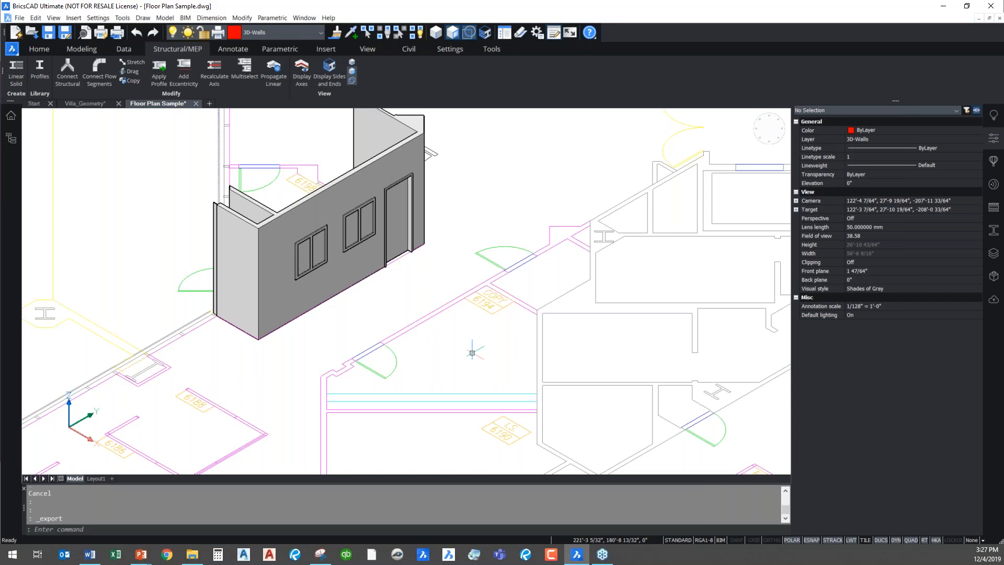
pyautogui.click(402, 303)
pyautogui.scroll(-4, 418, 299)
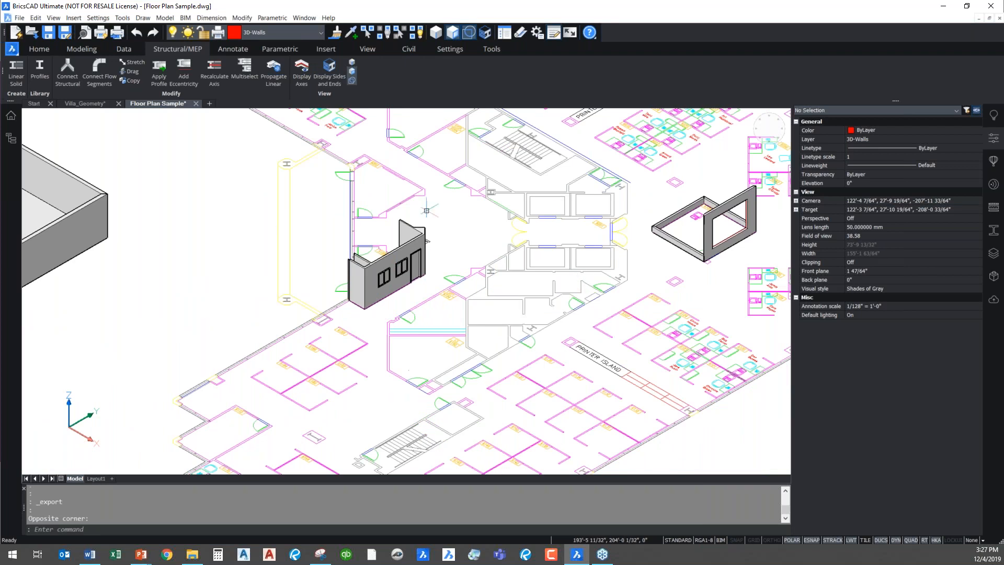
pyautogui.click(87, 52)
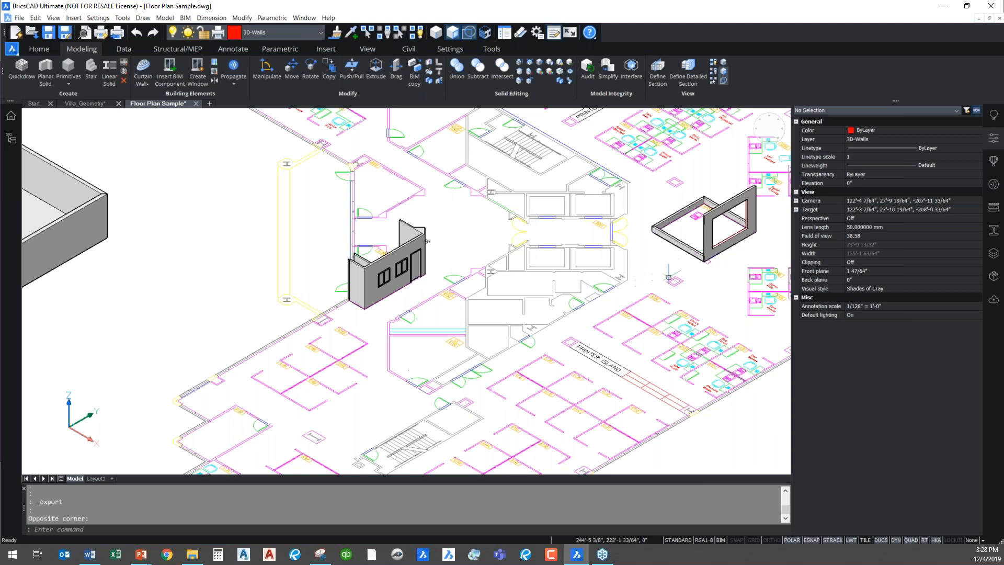
# Turn off the 3D-Walls layer to expose the 2D floor plan lines
pyautogui.moveTo(541, 277)
pyautogui.mouseDown(button='middle')
pyautogui.moveTo(360, 285)
pyautogui.moveTo(494, 275)
pyautogui.mouseUp(button='middle')
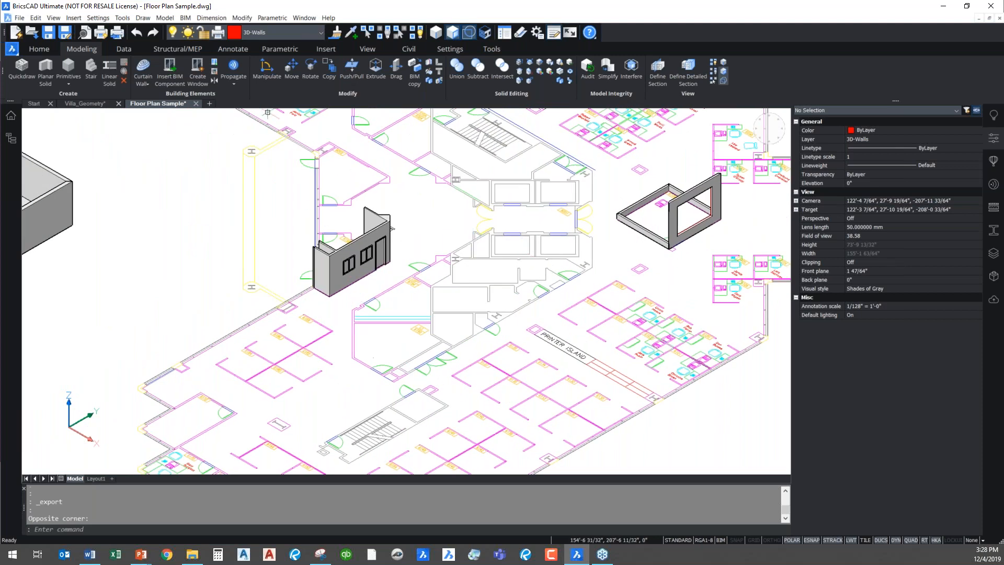
pyautogui.click(316, 33)
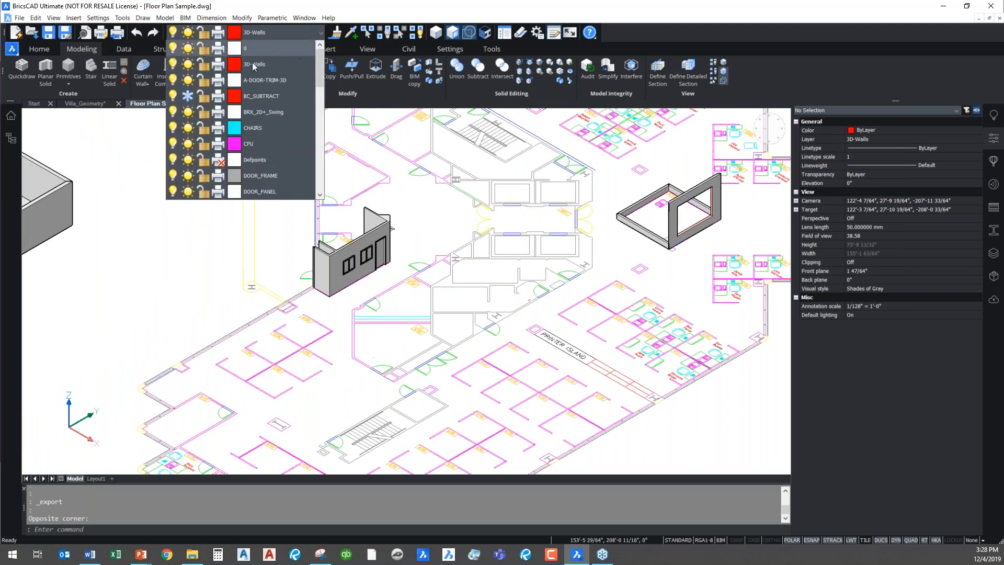
pyautogui.click(173, 64)
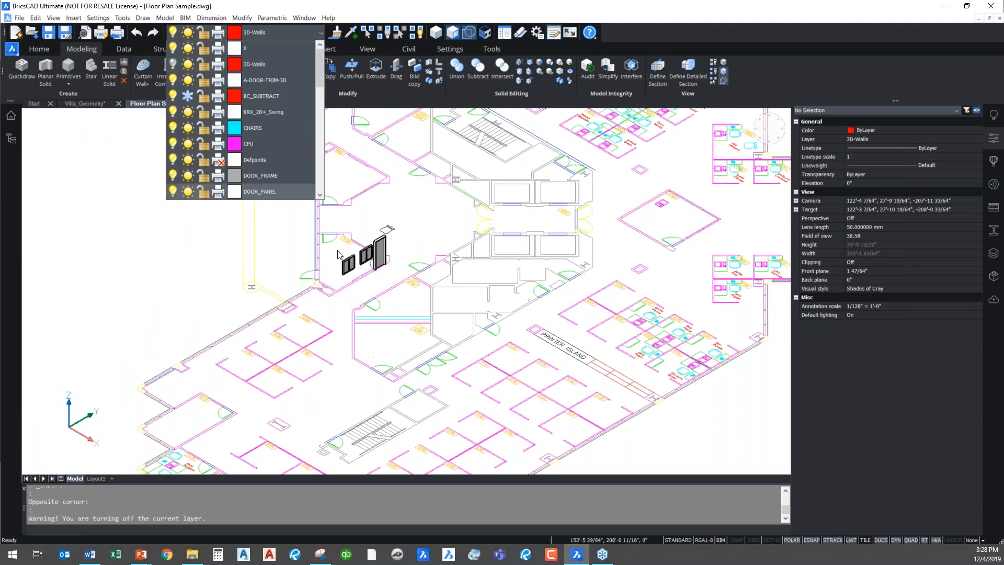
pyautogui.press('Escape')
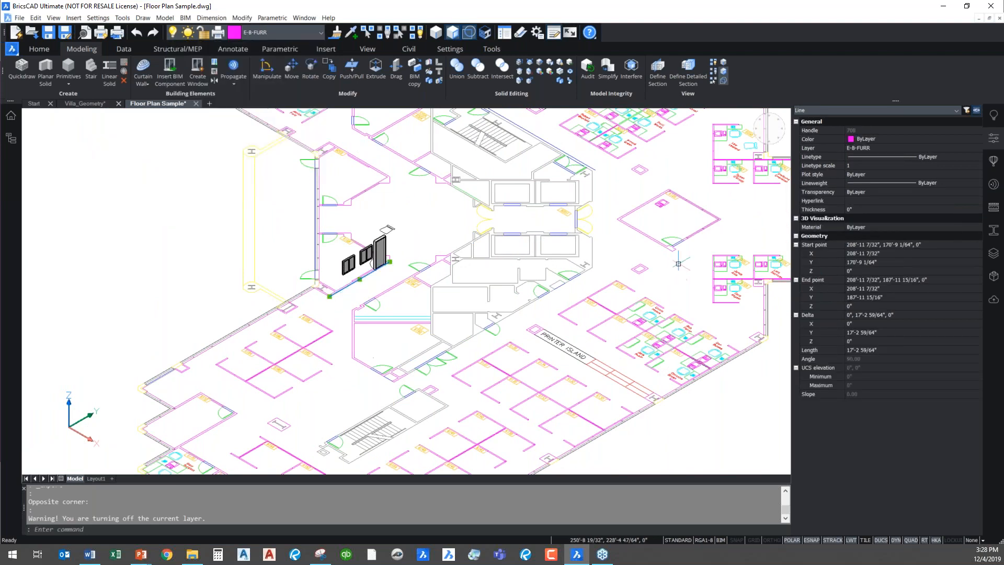
# Move the two parallel 2D lines of room 6100's side wall outward, away from the room
pyautogui.scroll(5, 677, 251)
pyautogui.write('m')
pyautogui.press('Return')
pyautogui.click(547, 199)
pyautogui.click(552, 195)
pyautogui.press('Return')
pyautogui.click(624, 236)
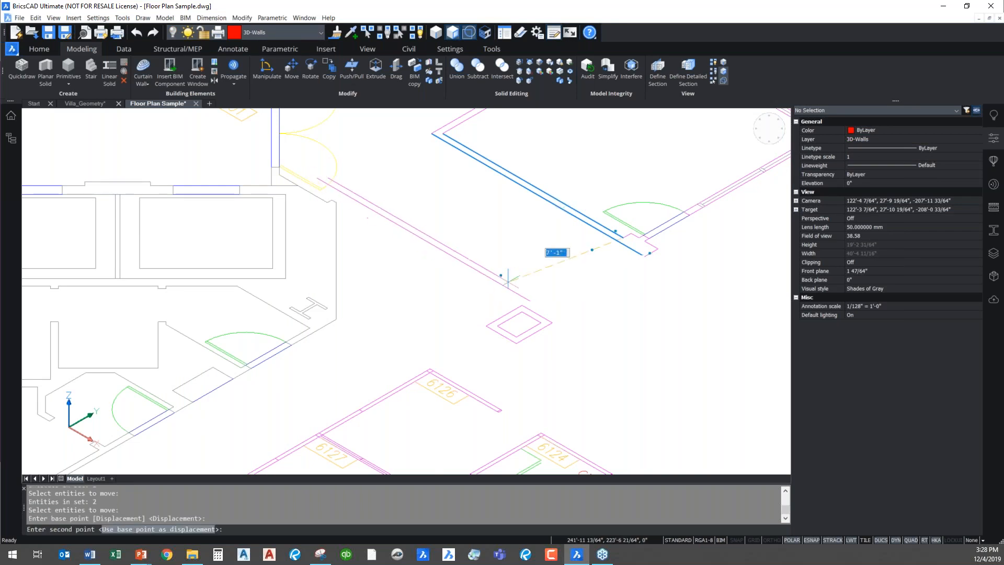
pyautogui.click(546, 288)
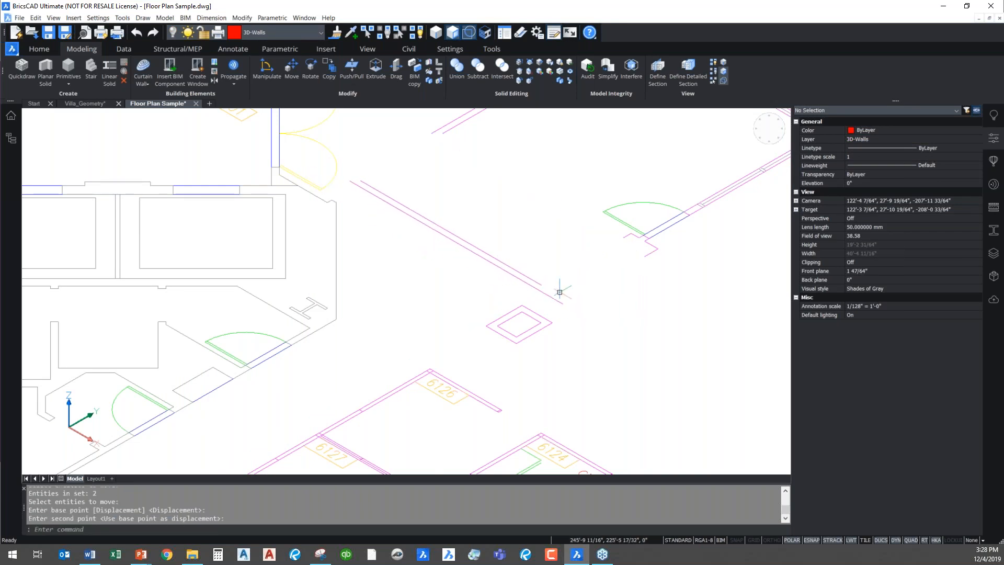
# Delete the door symbol and the leftover jamb lines at the room's old corner
pyautogui.moveTo(453, 173); pyautogui.dragTo(473, 257, button='middle')
pyautogui.press('Escape')
pyautogui.press('Escape')
pyautogui.press('Delete')
pyautogui.moveTo(603, 348); pyautogui.dragTo(717, 236)
pyautogui.press('Return')
# Fillet the two inner wall lines with a 4" radius at the open corner nearest room 6001
pyautogui.write('f')
pyautogui.press('Return')
pyautogui.click(465, 205)
pyautogui.click(430, 289)
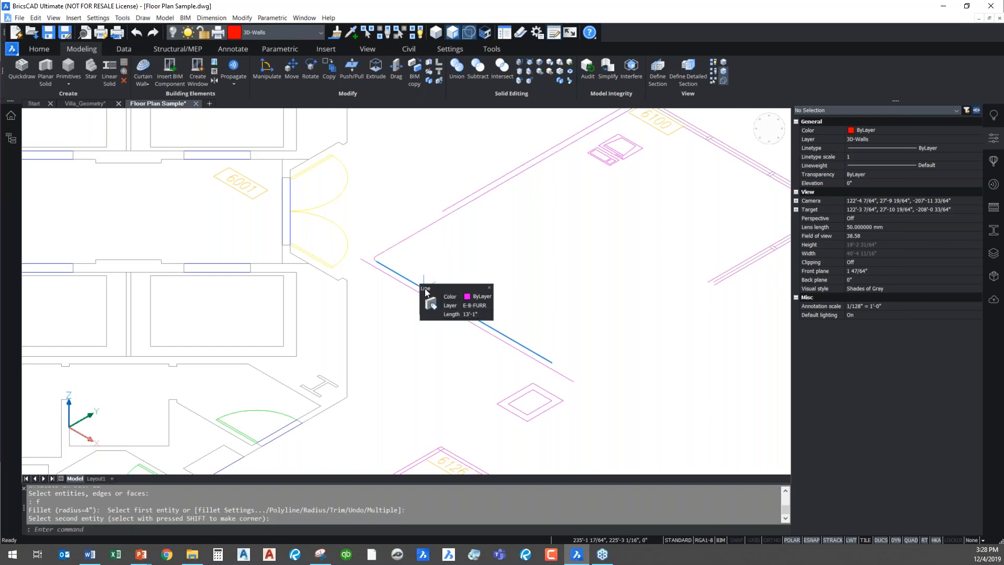
pyautogui.moveTo(441, 281)
pyautogui.press('Escape')
# Set the fillet radius to 0 and join the outer wall lines in a square corner nearest room 6001
pyautogui.write('f')
pyautogui.press('Return')
pyautogui.write('r')
pyautogui.press('Return')
pyautogui.write('0')
pyautogui.press('Return')
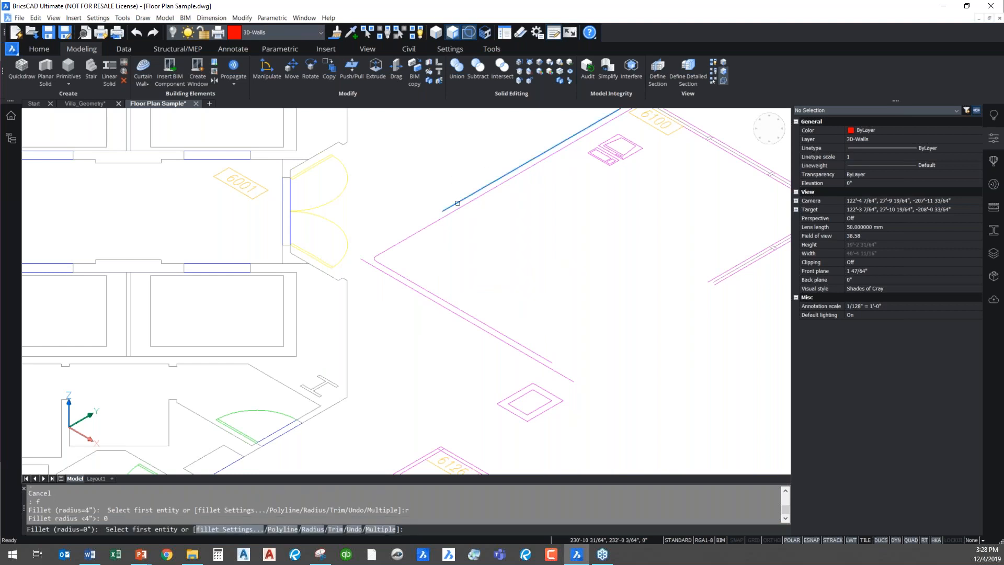
pyautogui.click(456, 203)
pyautogui.click(440, 305)
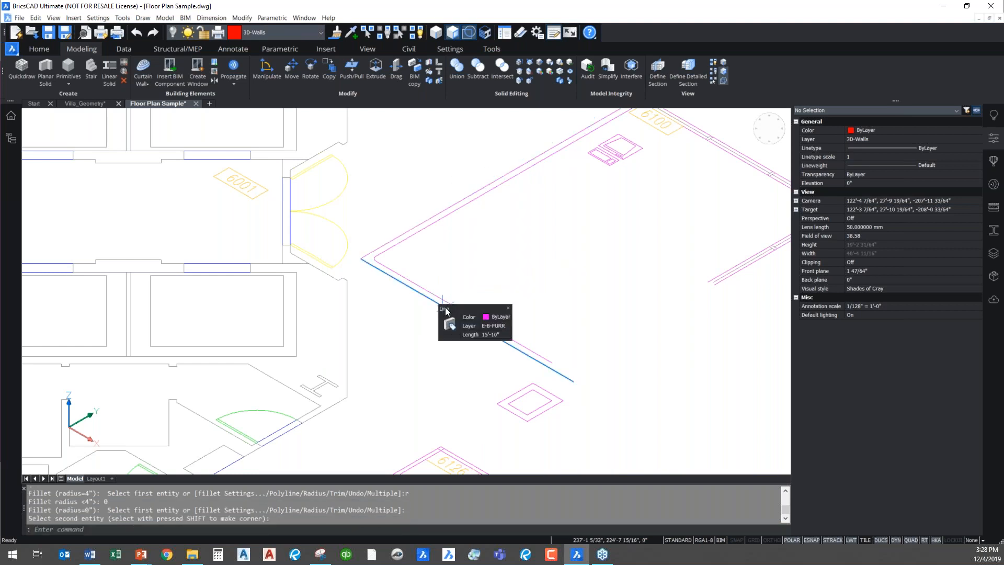
# Join the inner and outer wall lines at the moved wall's other end with zero-radius fillets
pyautogui.press('Return')
pyautogui.click(442, 299)
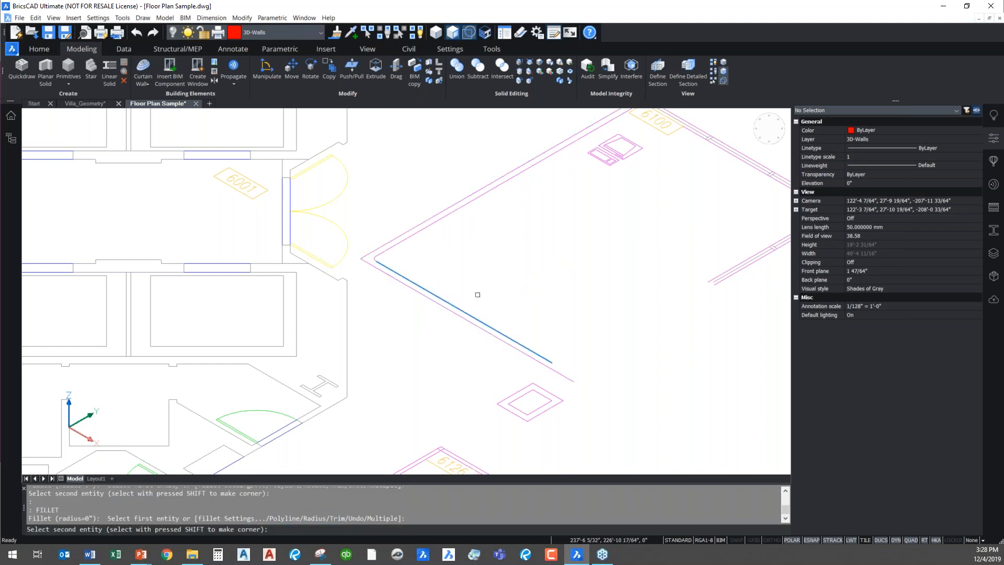
pyautogui.click(720, 274)
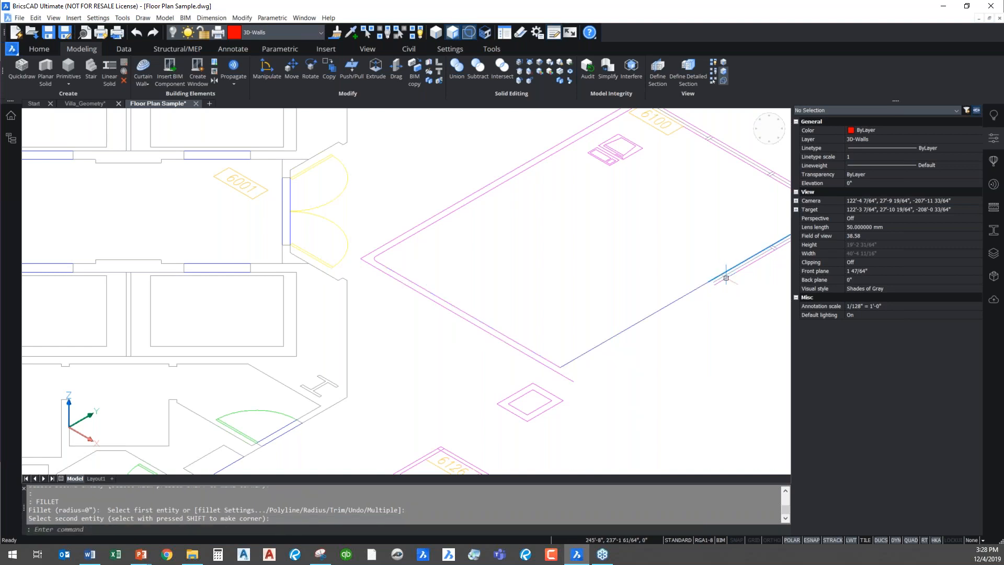
pyautogui.rightClick(700, 296)
pyautogui.click(711, 311)
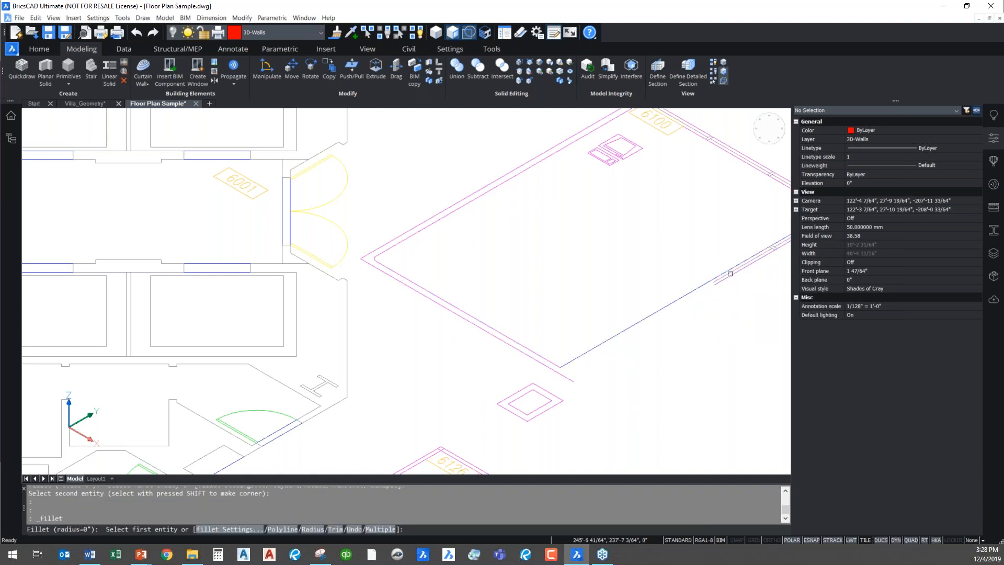
pyautogui.click(545, 364)
pyautogui.press('Escape')
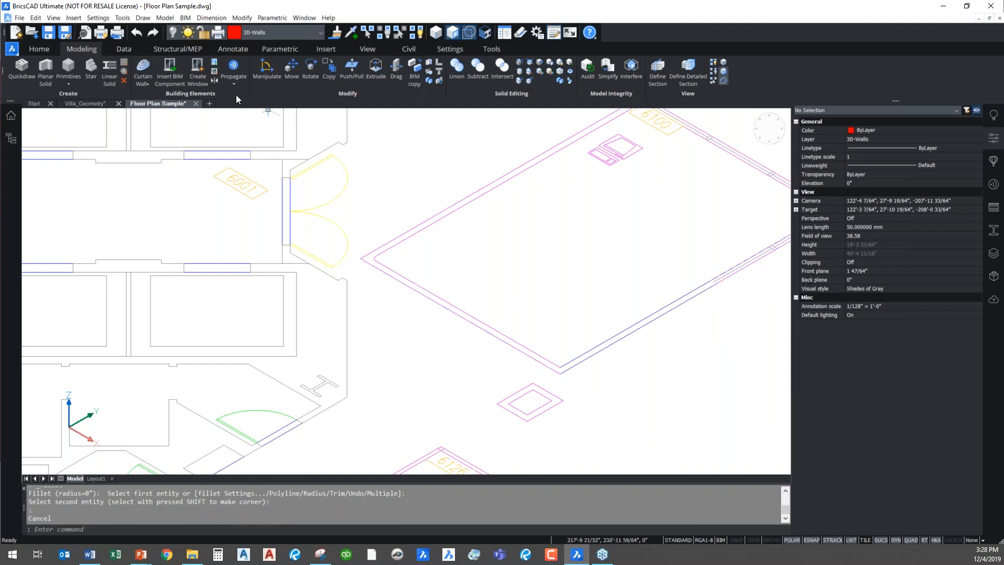
# Turn the 3D-Walls layer back on over the enlarged room outline
pyautogui.click(315, 33)
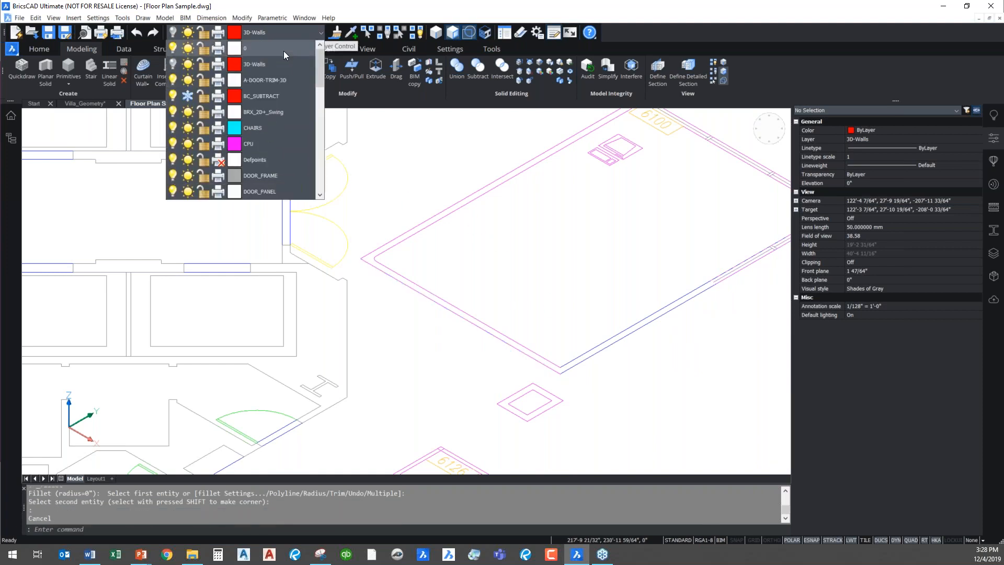
pyautogui.click(172, 64)
pyautogui.click(542, 283)
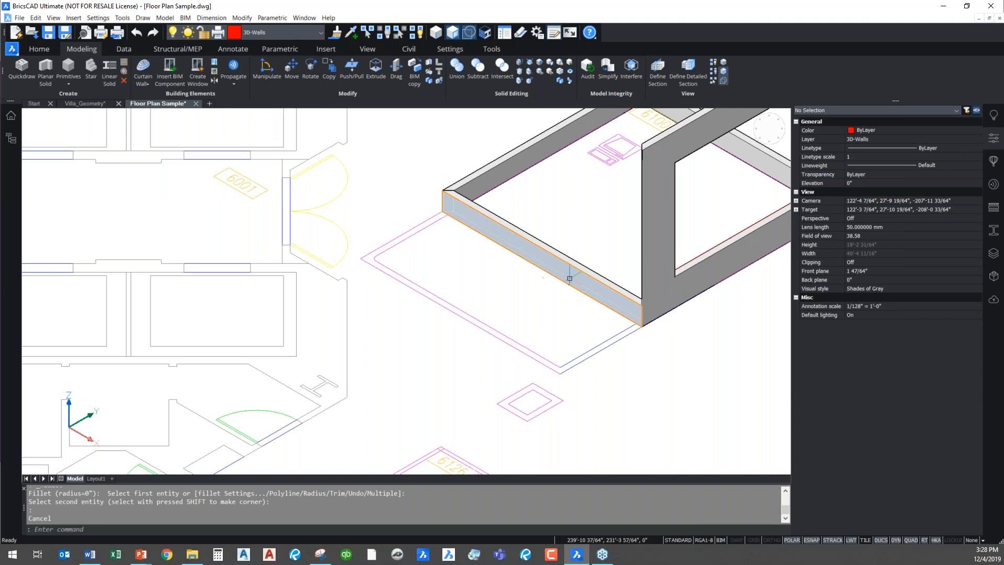
# Examine the low 3D wall's outer face against the moved 2D wall lines, and clear the face selection
pyautogui.moveTo(568, 273)
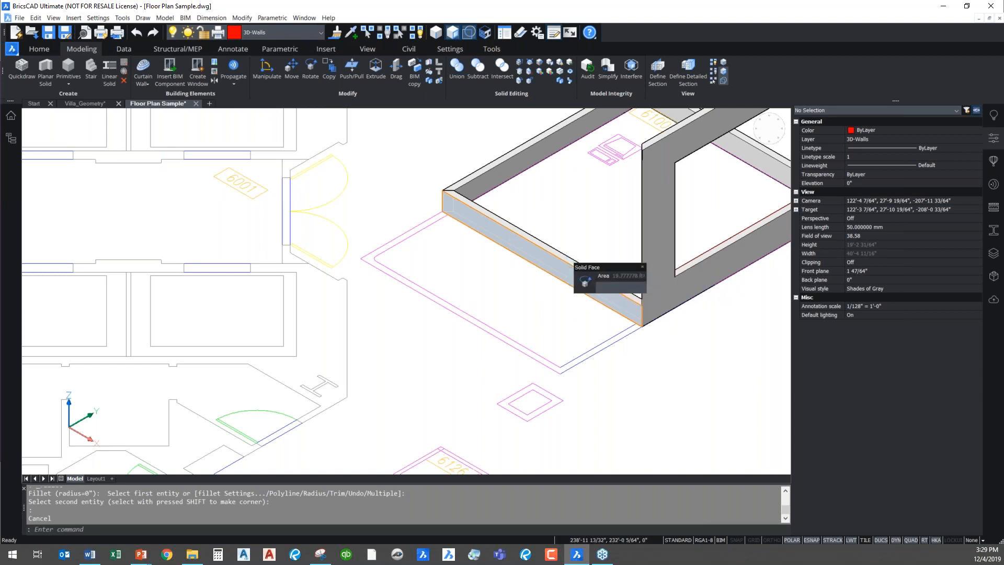
pyautogui.click(566, 265)
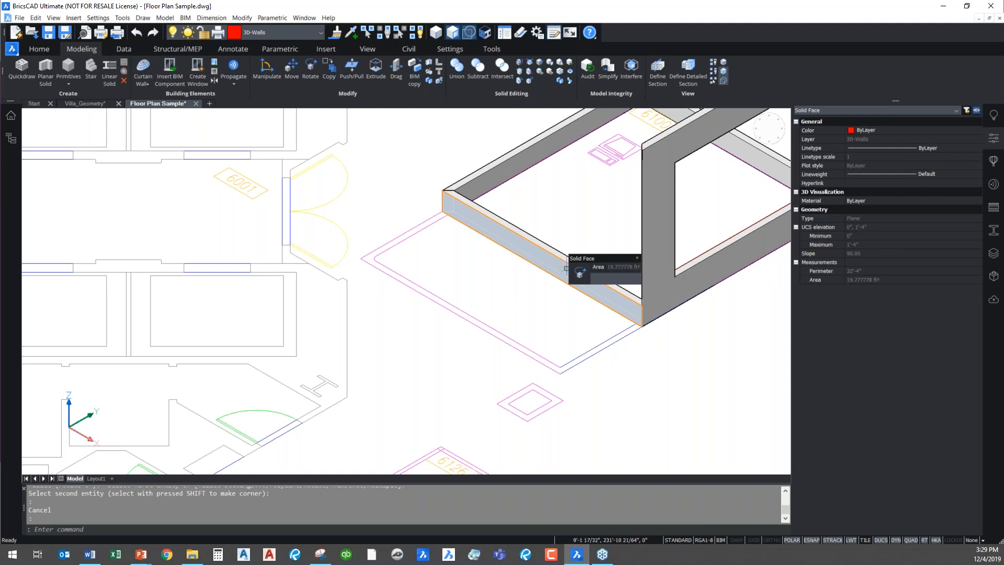
pyautogui.moveTo(579, 226); pyautogui.dragTo(497, 262, button='middle')
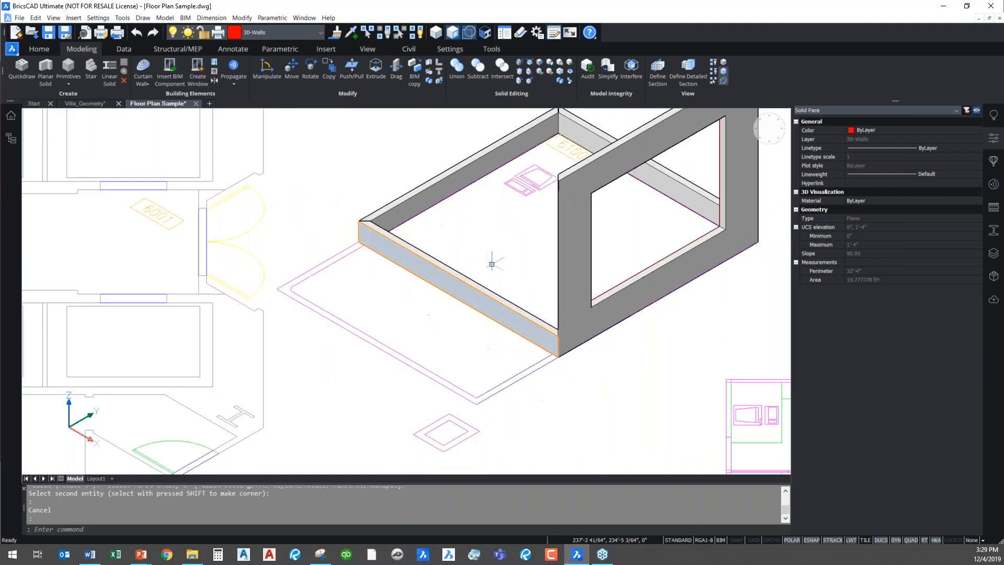
pyautogui.click(498, 313)
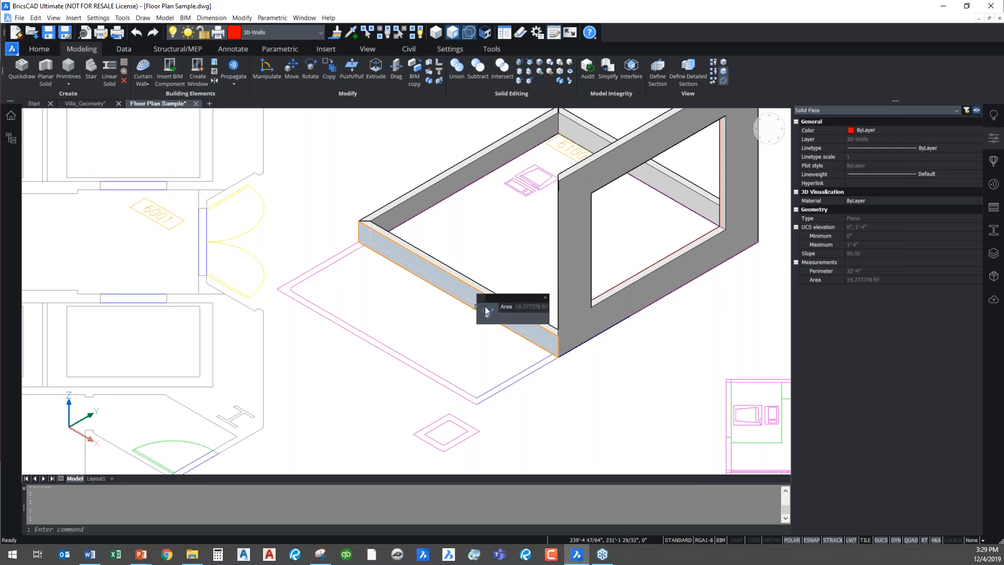
pyautogui.press('Escape')
pyautogui.press('Escape')
pyautogui.scroll(-2, 534, 319)
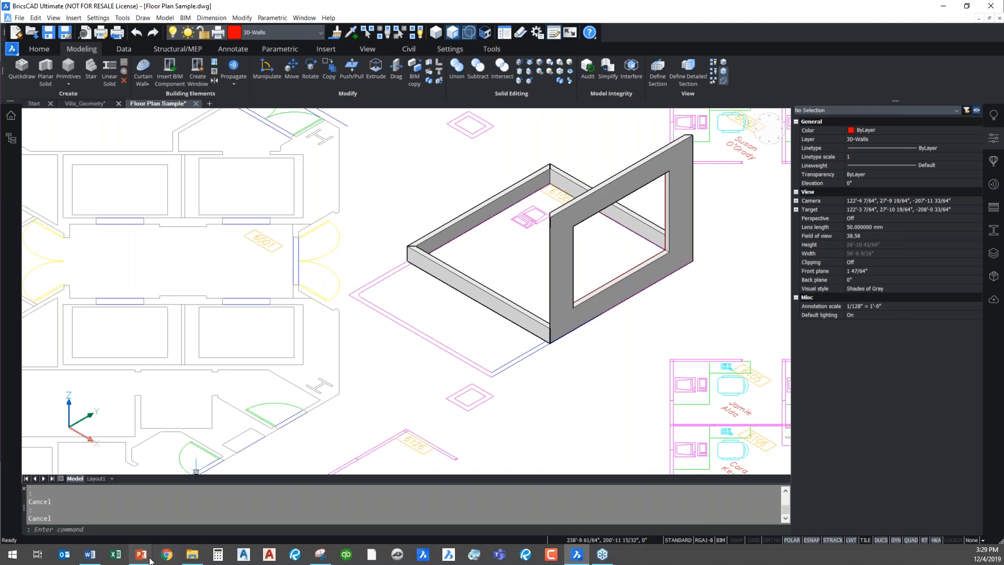
# Switch to the running PowerPoint slide show and advance to the "Get In Touch" slide
pyautogui.moveTo(141, 556)
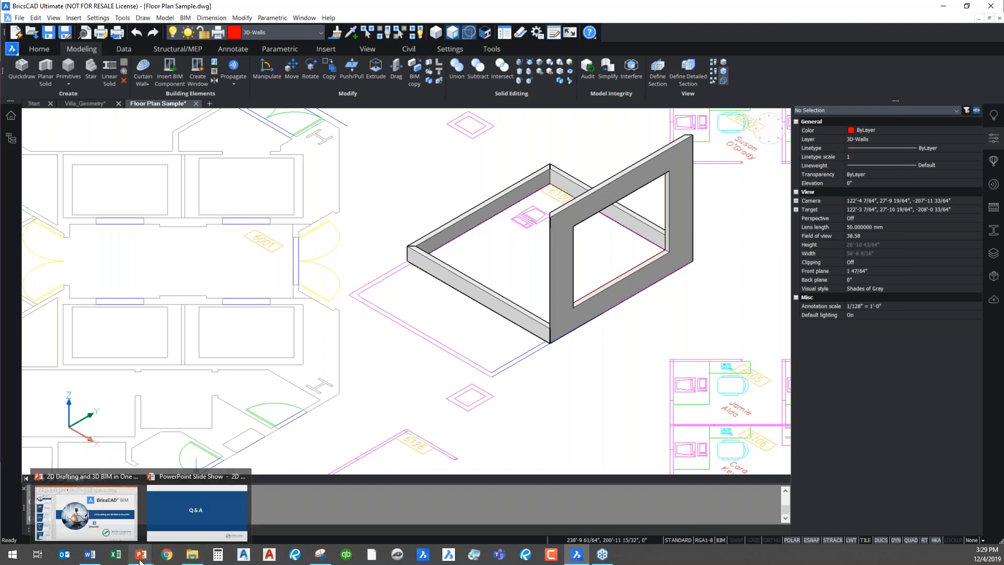
pyautogui.click(187, 515)
pyautogui.click(349, 344)
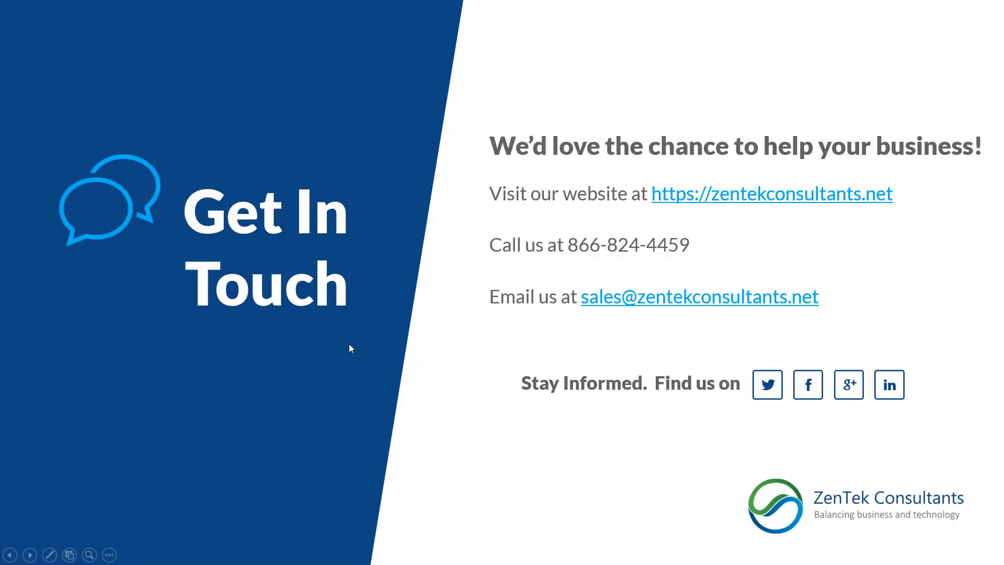